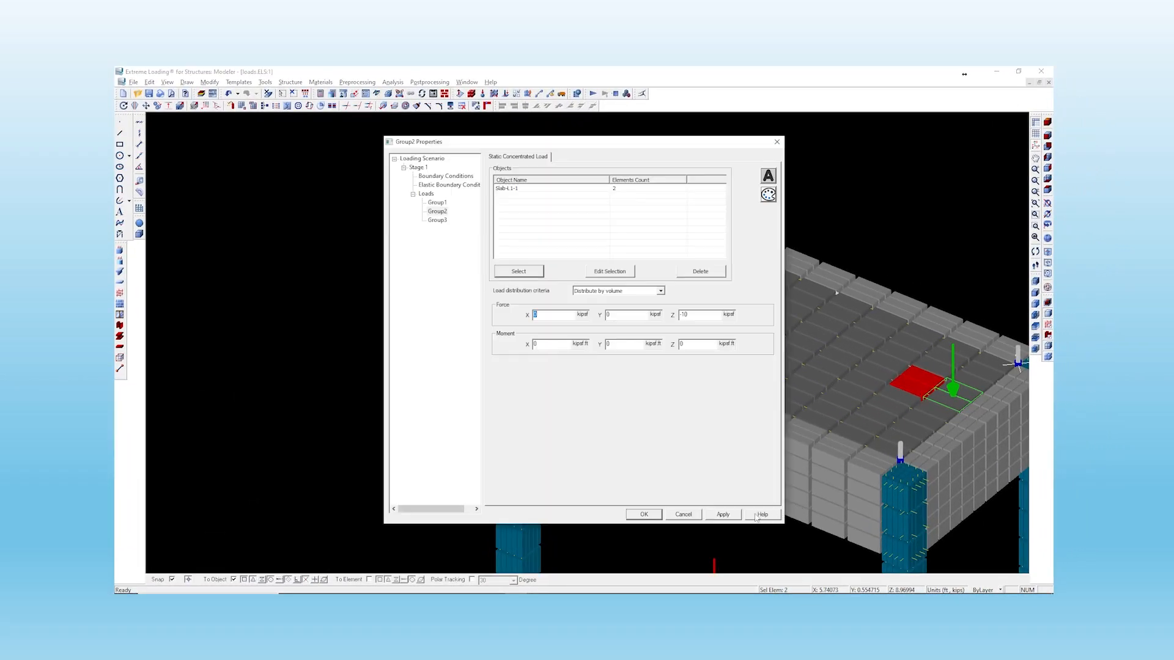
- Select two slab elements as Group3's concentrated-load objects and apply the change
left_click(722, 514)
left_click(439, 221)
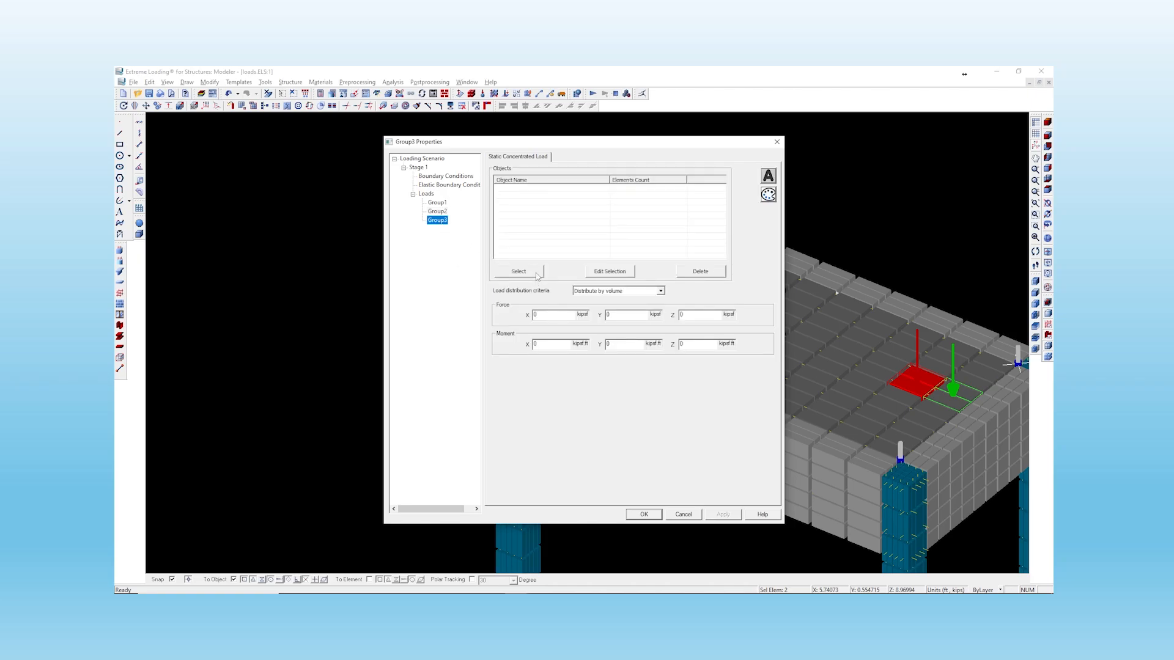
left_click(536, 275)
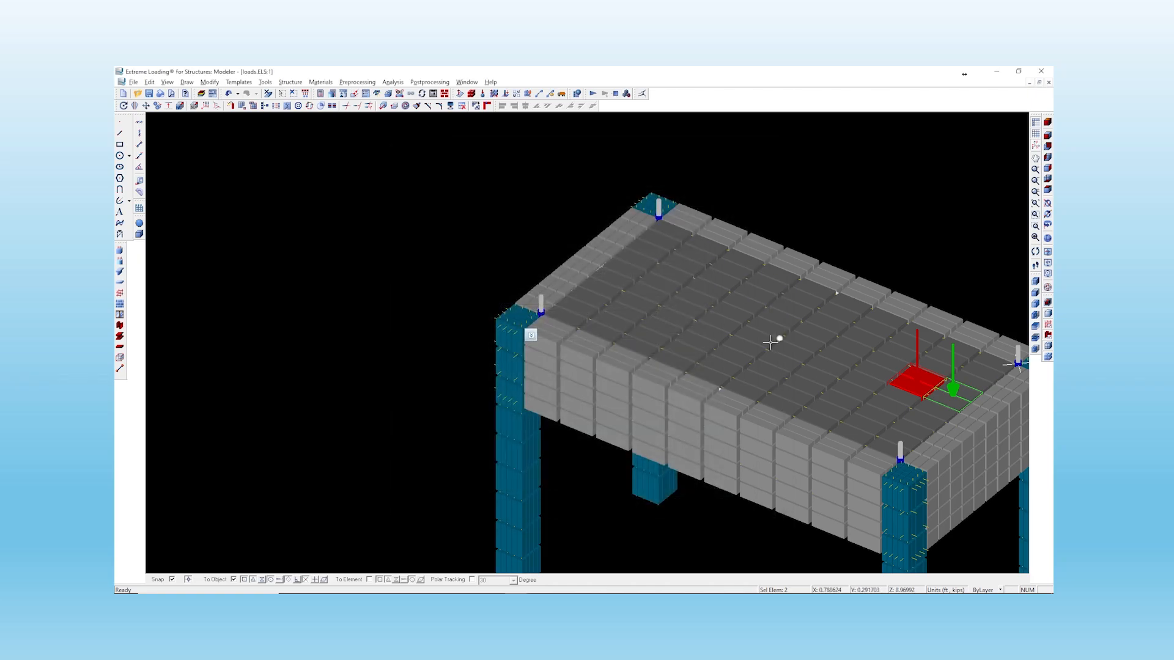
left_click(886, 361)
left_click(878, 372)
right_click(884, 381)
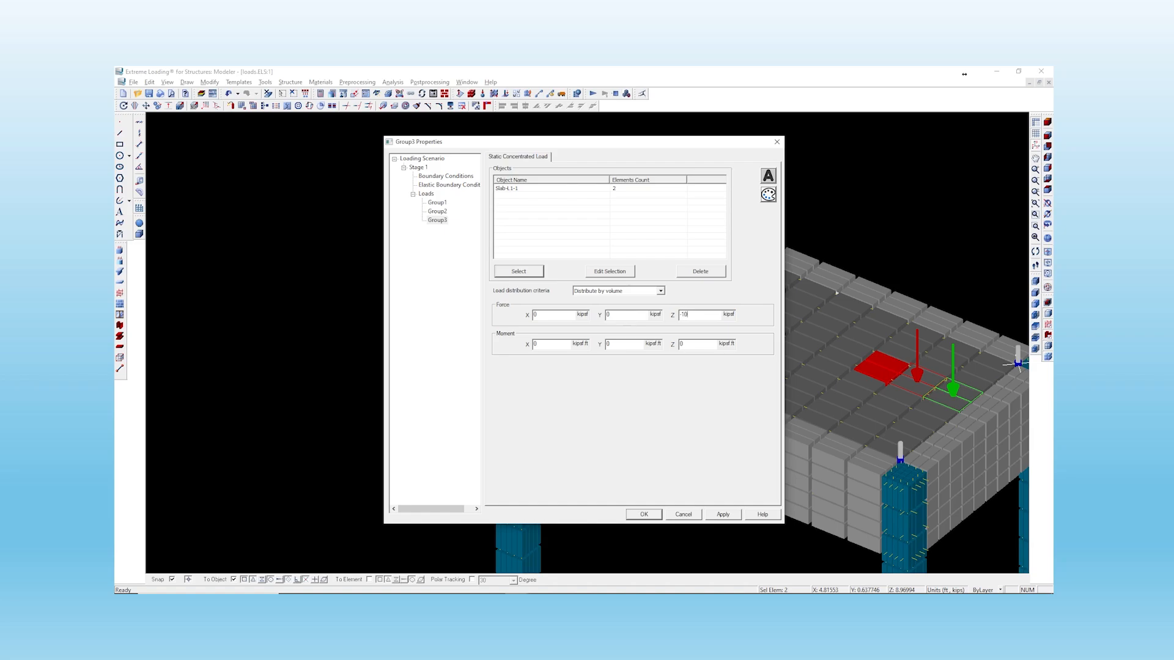
left_click(720, 516)
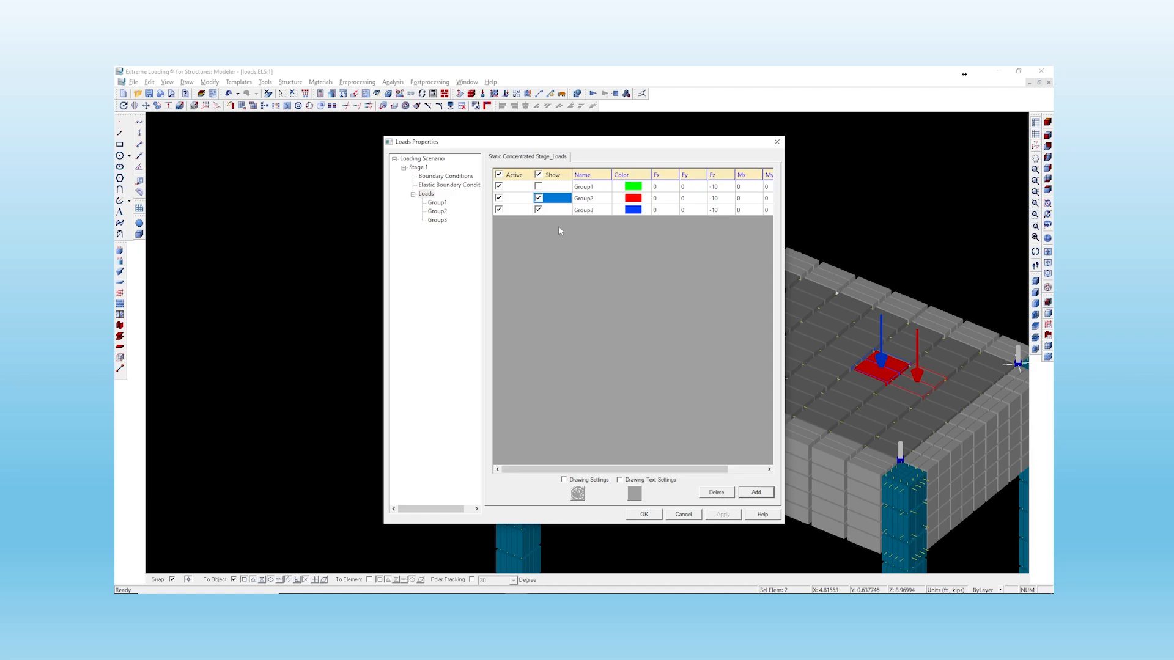
- Turn on display of Group2's load in the loads table and apply
left_click(538, 187)
left_click(721, 514)
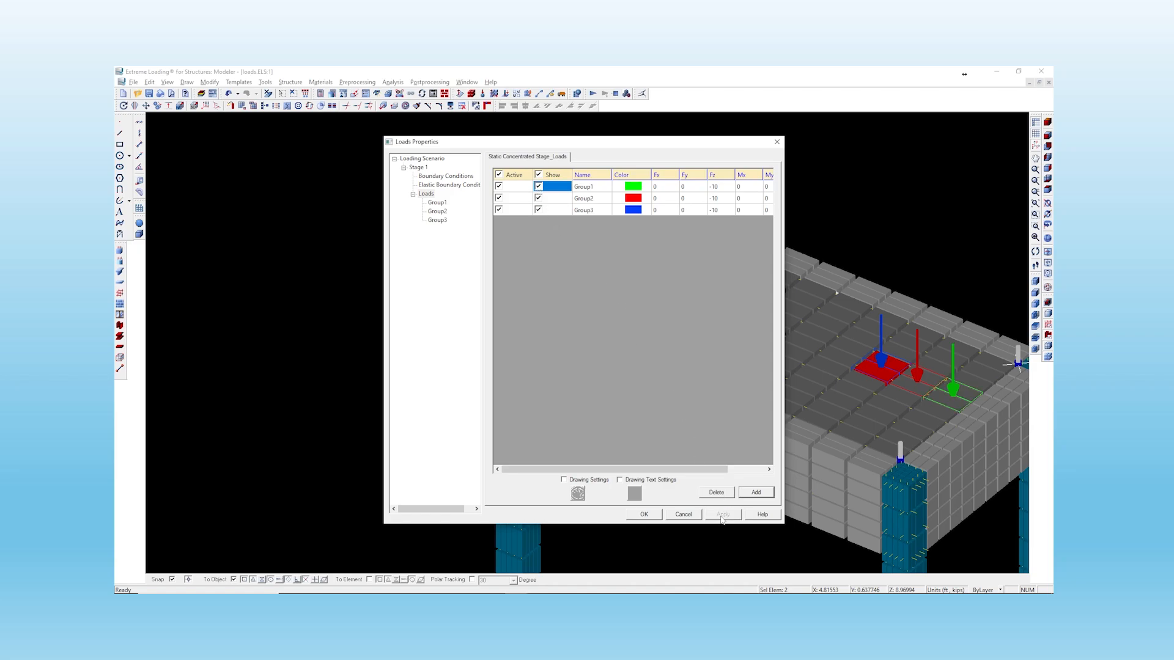
- Deactivate all three load groups, hide all of them, and apply
left_click(498, 187)
left_click(499, 198)
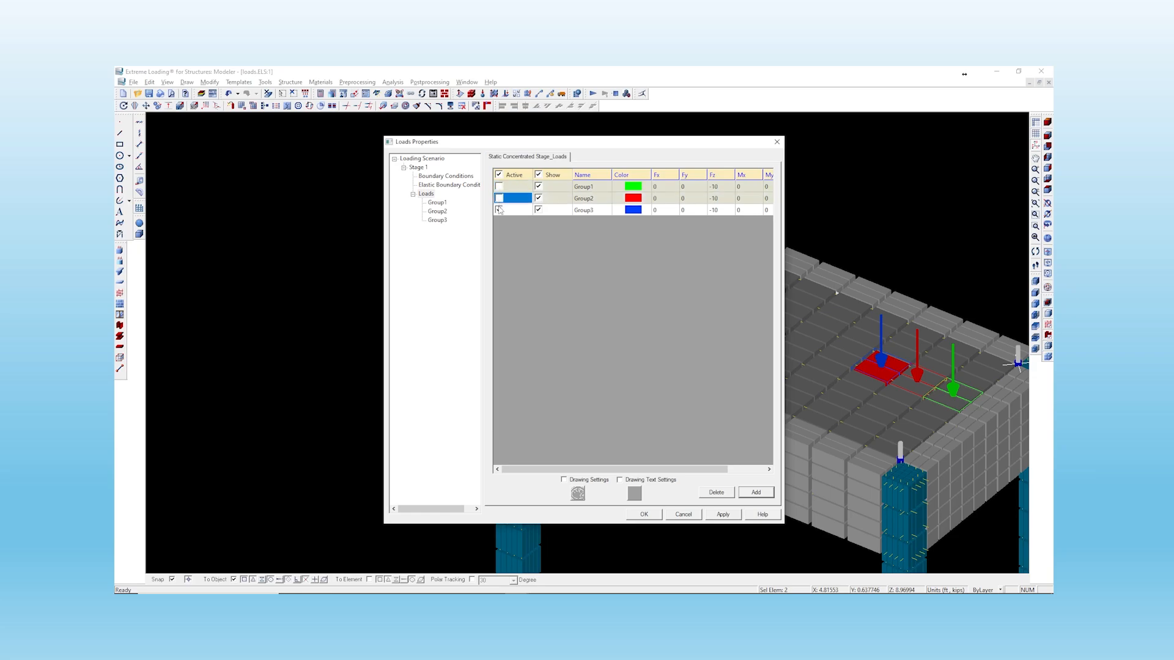
left_click(499, 210)
left_click(538, 175)
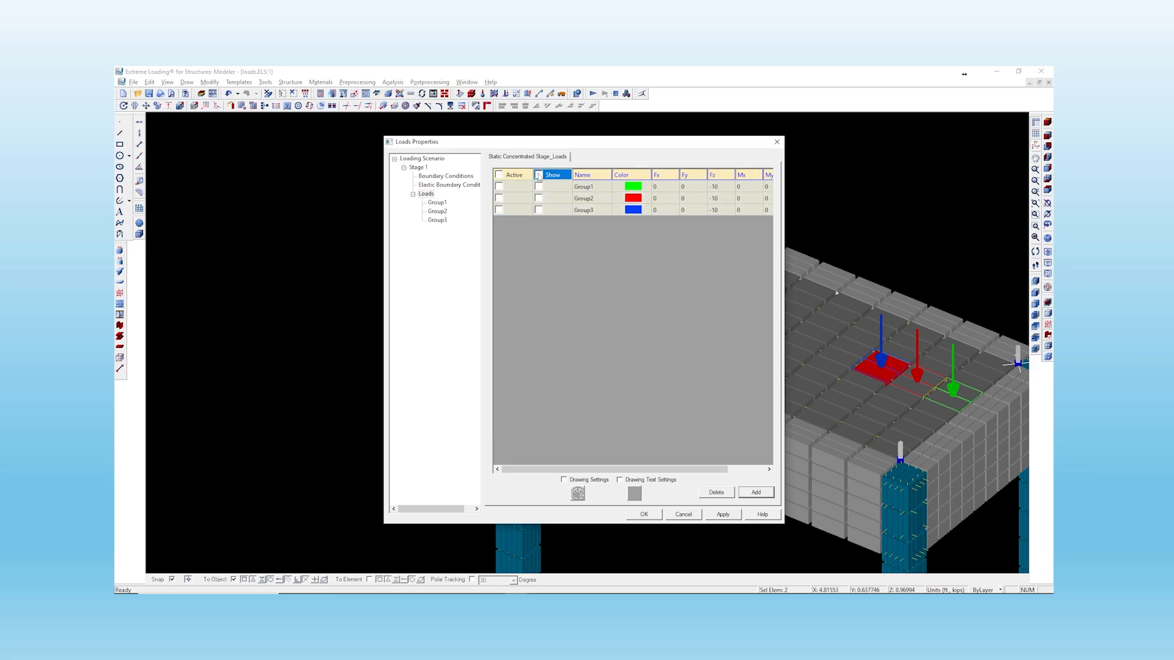
left_click(721, 516)
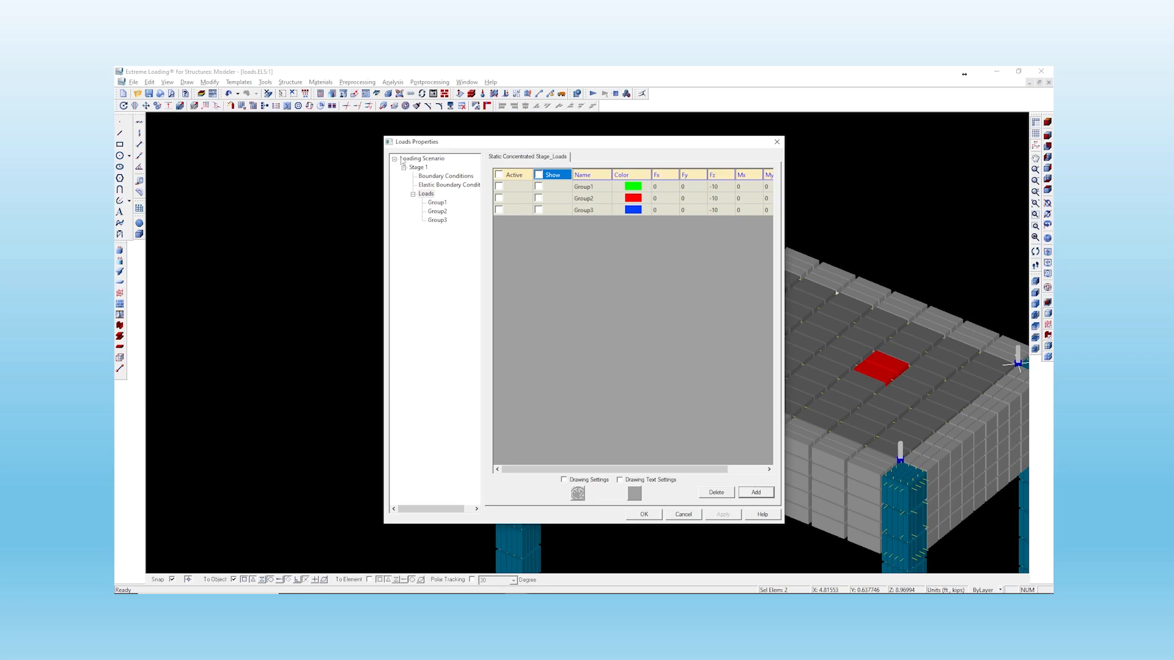
- Reactivate and show all load groups, then apply
left_click(499, 175)
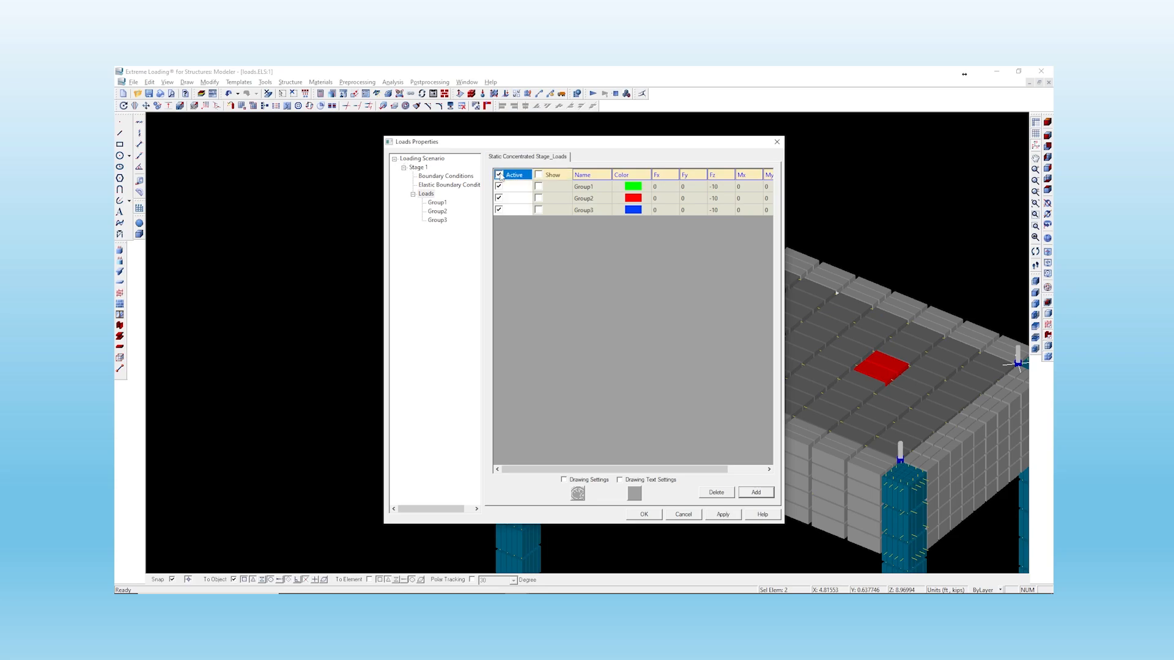
left_click(539, 175)
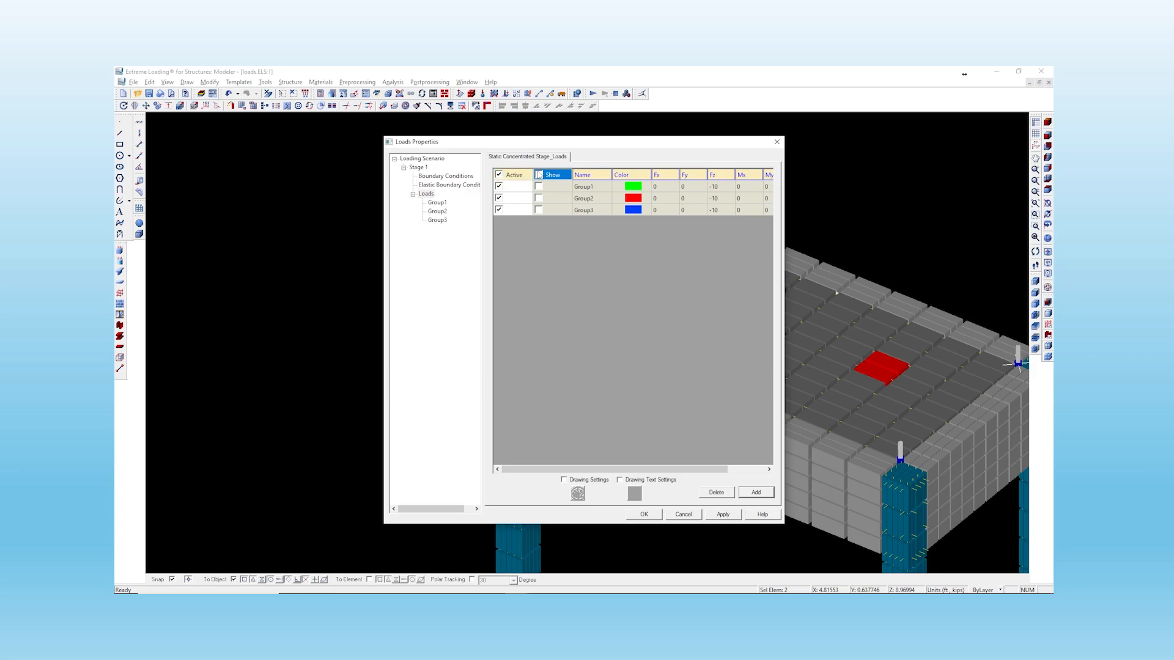
left_click(722, 514)
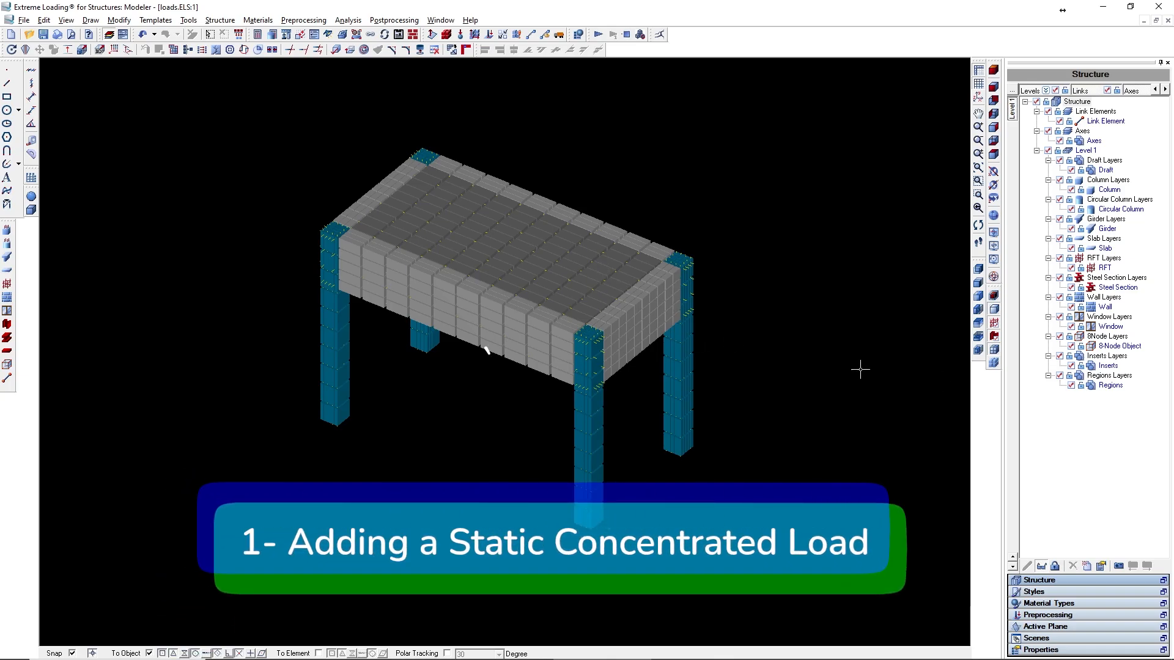
- Open the Loading Scenario settings from the Preprocessing tree and close them again
left_click(1049, 616)
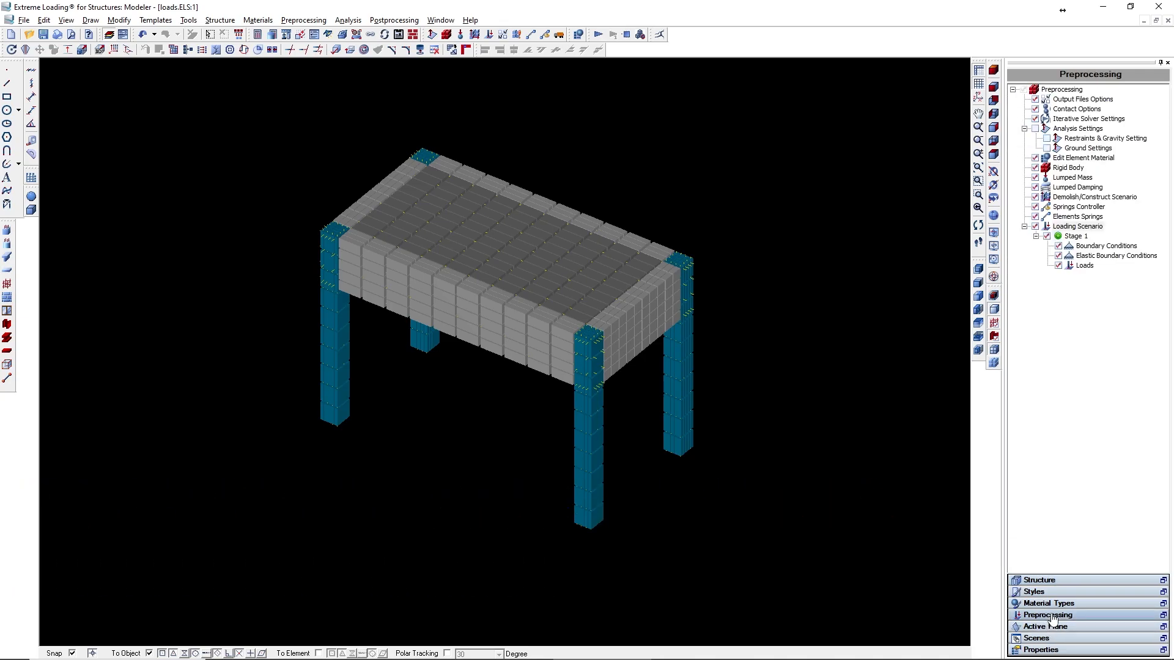
double_click(1101, 227)
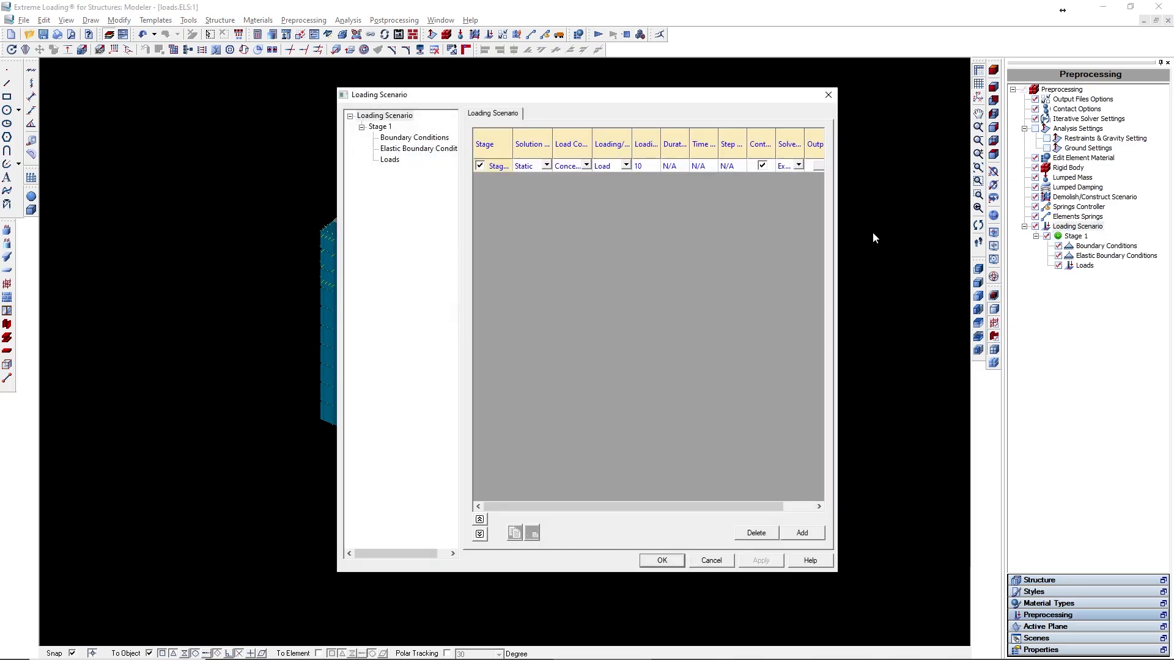
left_click(829, 95)
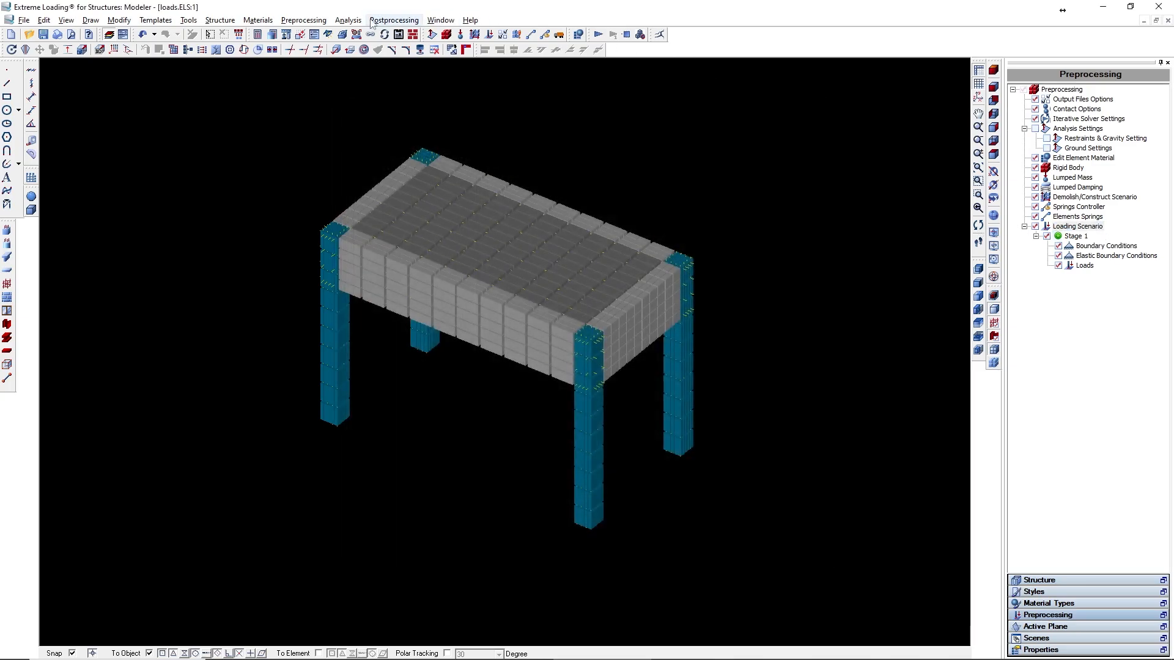
- Reopen the Loading Scenario settings and widen the table columns to read Stage 1's solution type and load condition
left_click(304, 20)
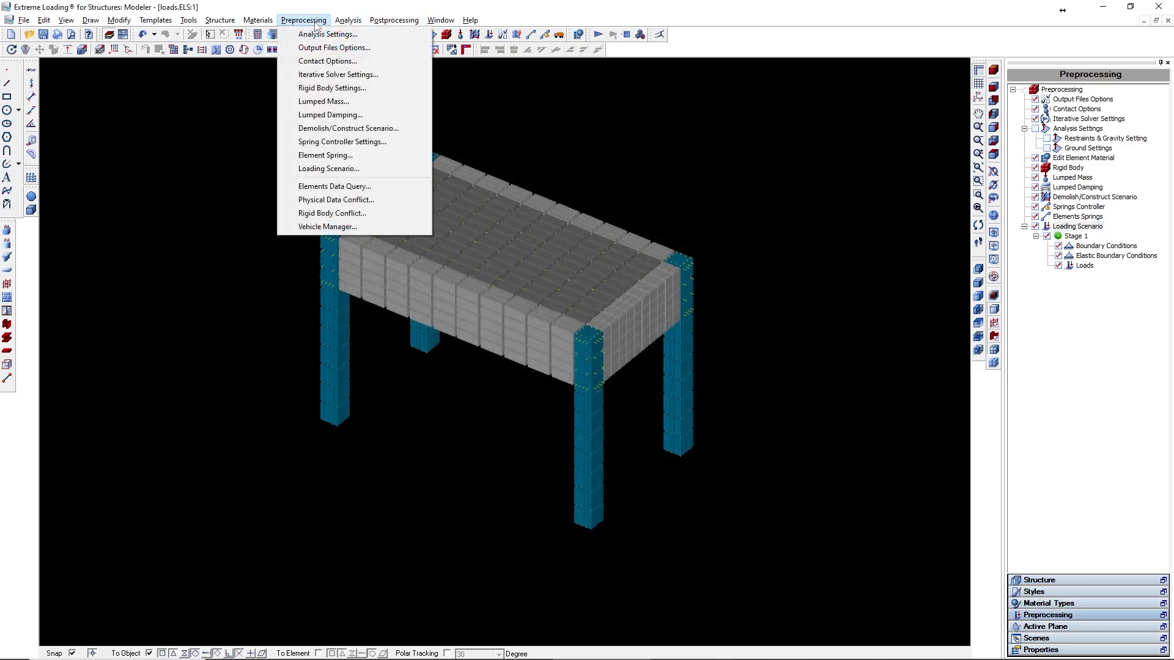
left_click(406, 167)
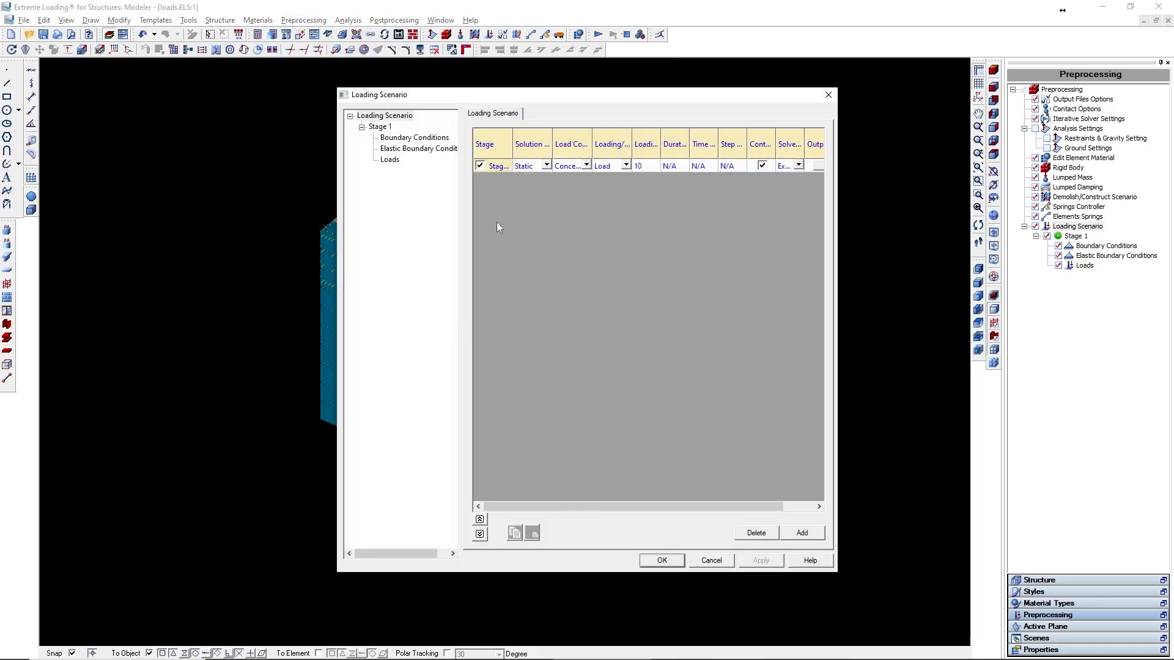
left_click_drag(552, 141, 590, 140)
left_click_drag(514, 140, 547, 141)
left_click_drag(666, 141, 706, 141)
left_click(710, 221)
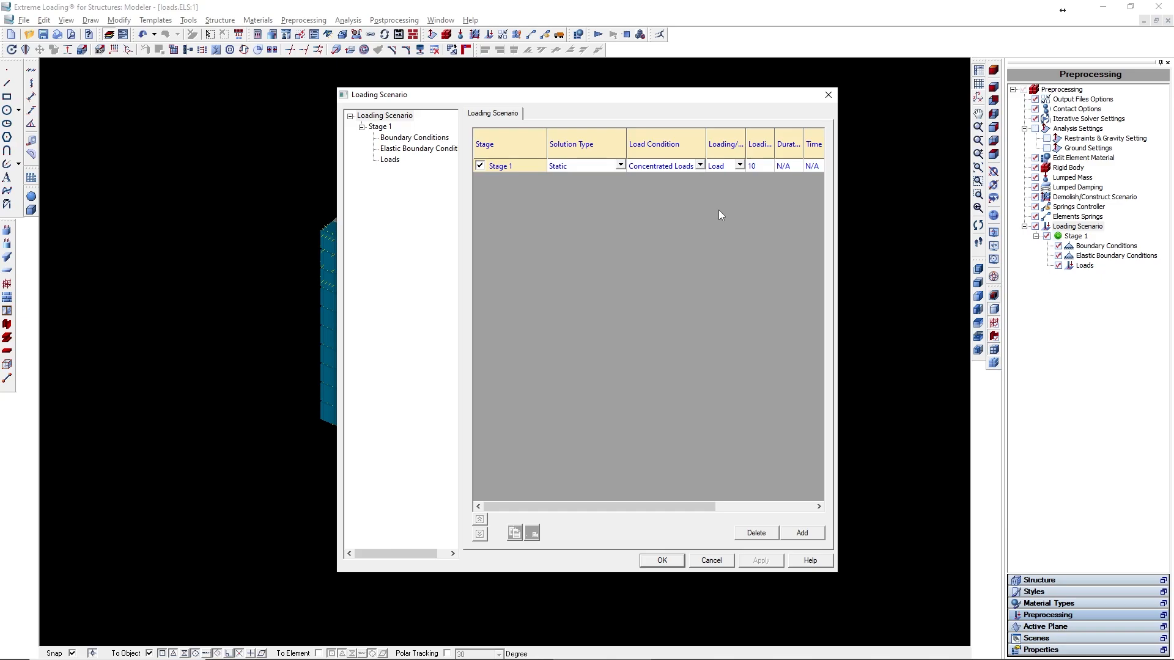
- Open Stage 1's Loads and add a new static concentrated load group
left_click(389, 160)
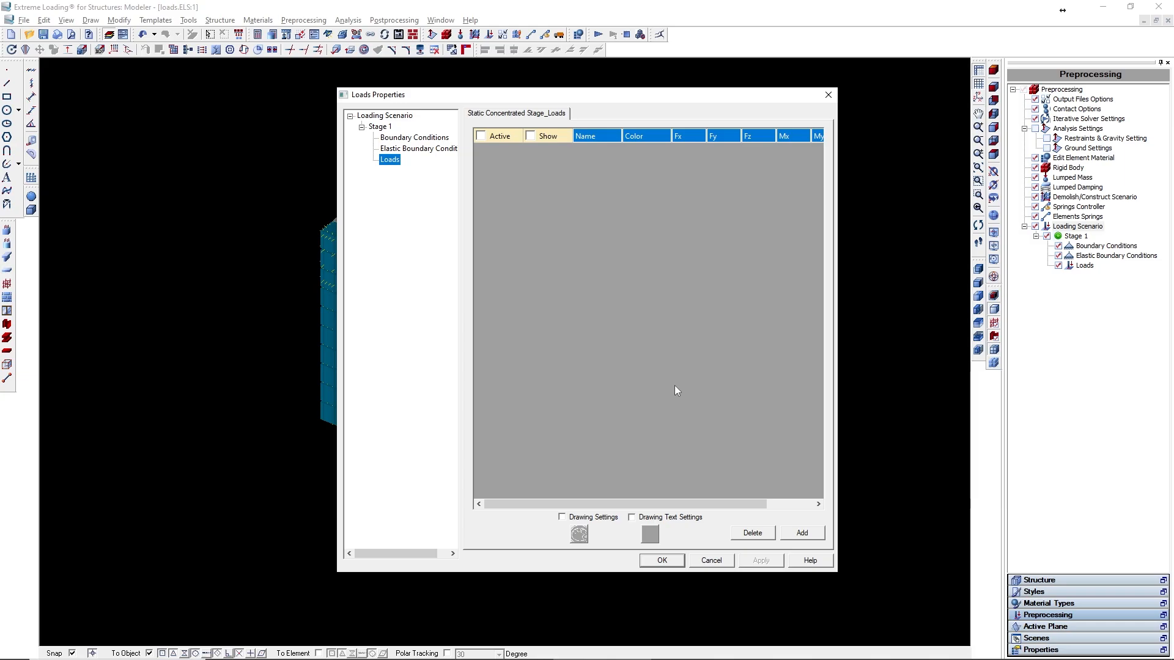
left_click(803, 533)
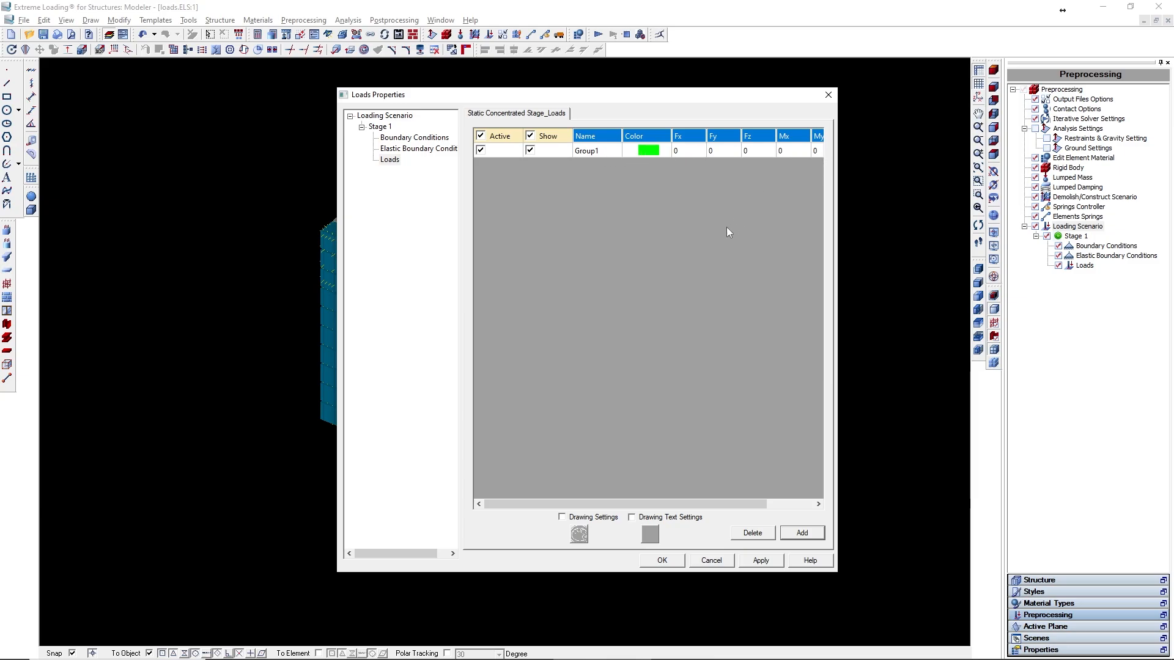
- Keep Group1's green color, review its force and moment cells, and apply the new load group
double_click(646, 152)
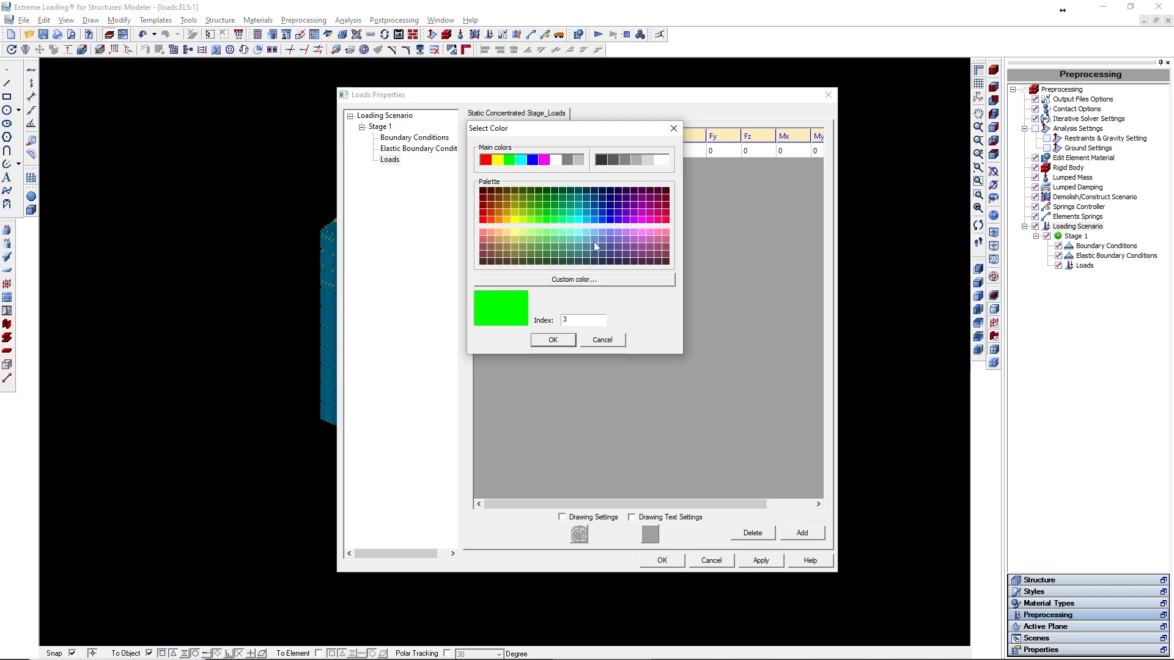
left_click(553, 341)
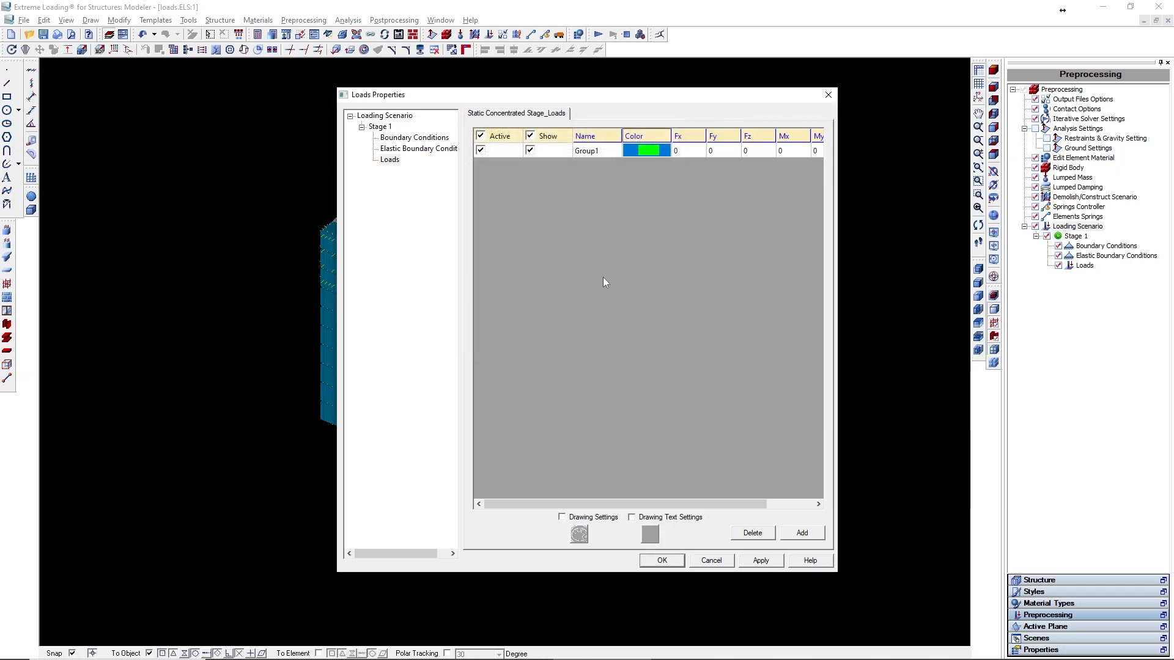
left_click(687, 152)
left_click(720, 152)
left_click(769, 152)
left_click(795, 153)
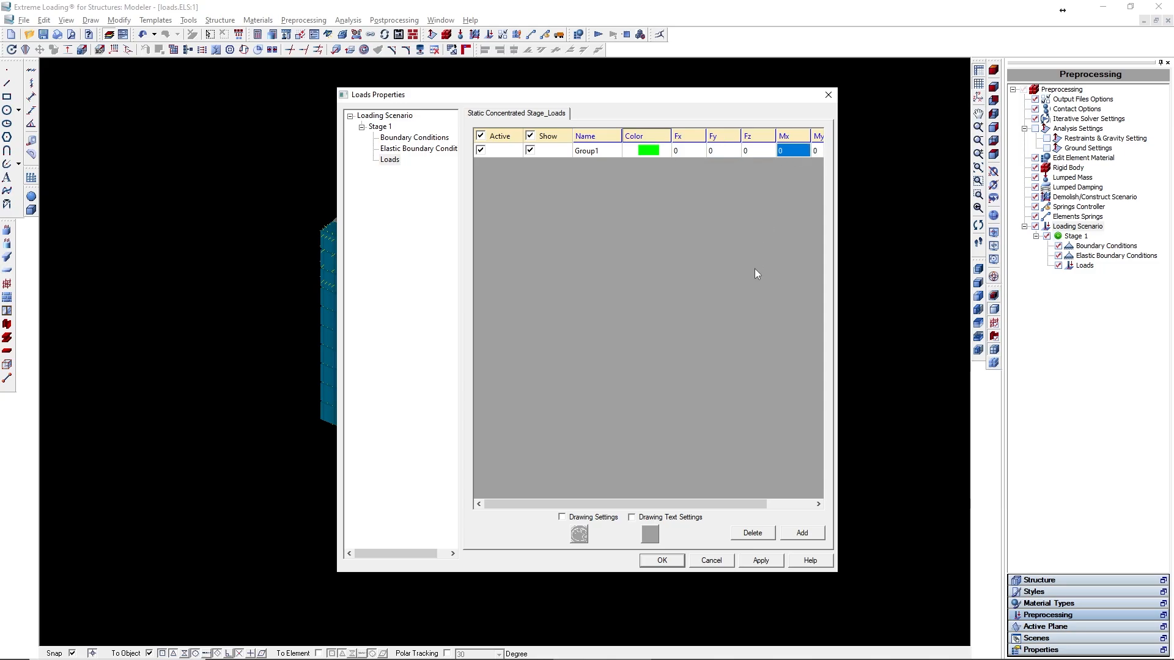
left_click(771, 560)
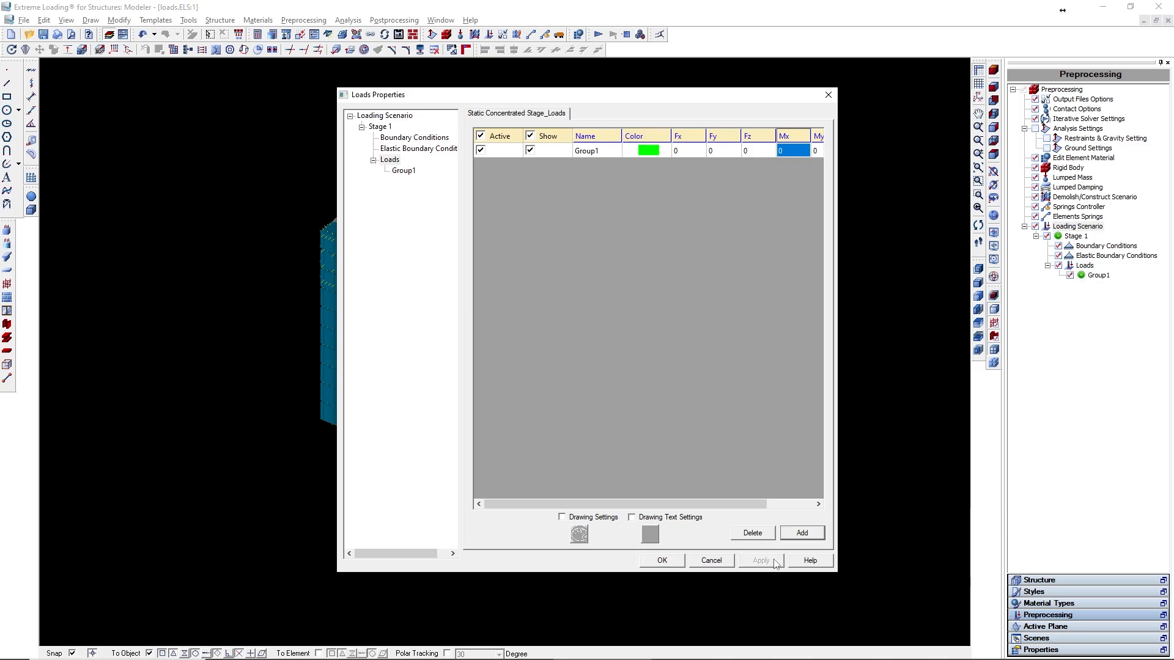
- Open Group1's properties and select four slab elements near the slab's centre as its load objects
left_click(405, 173)
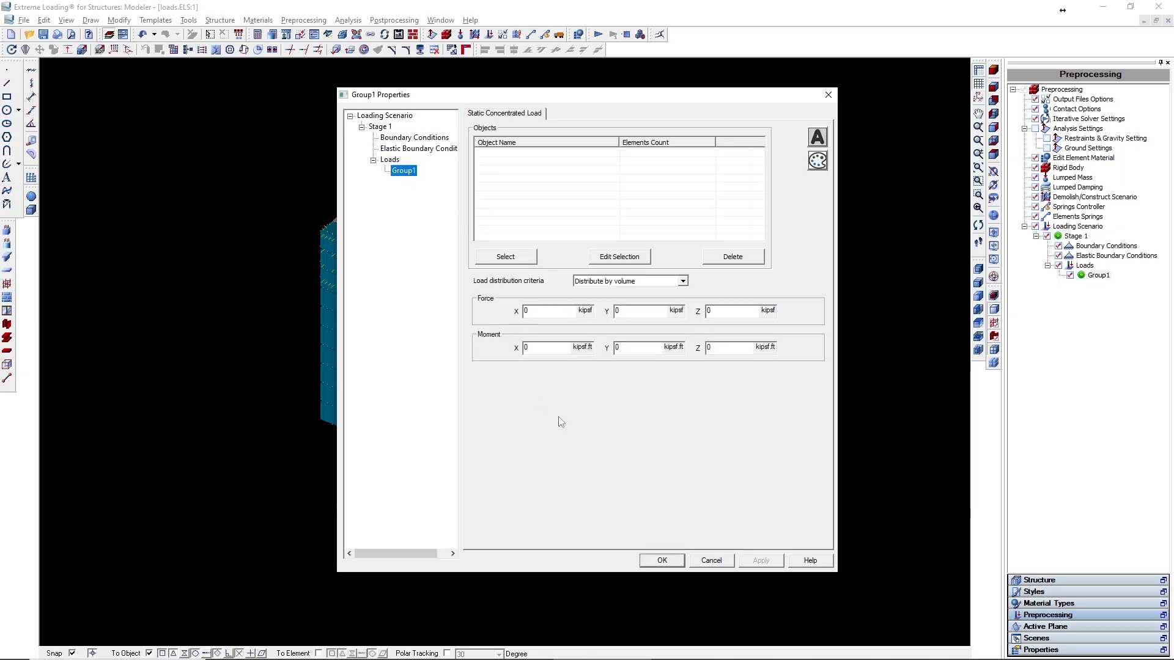
left_click(529, 262)
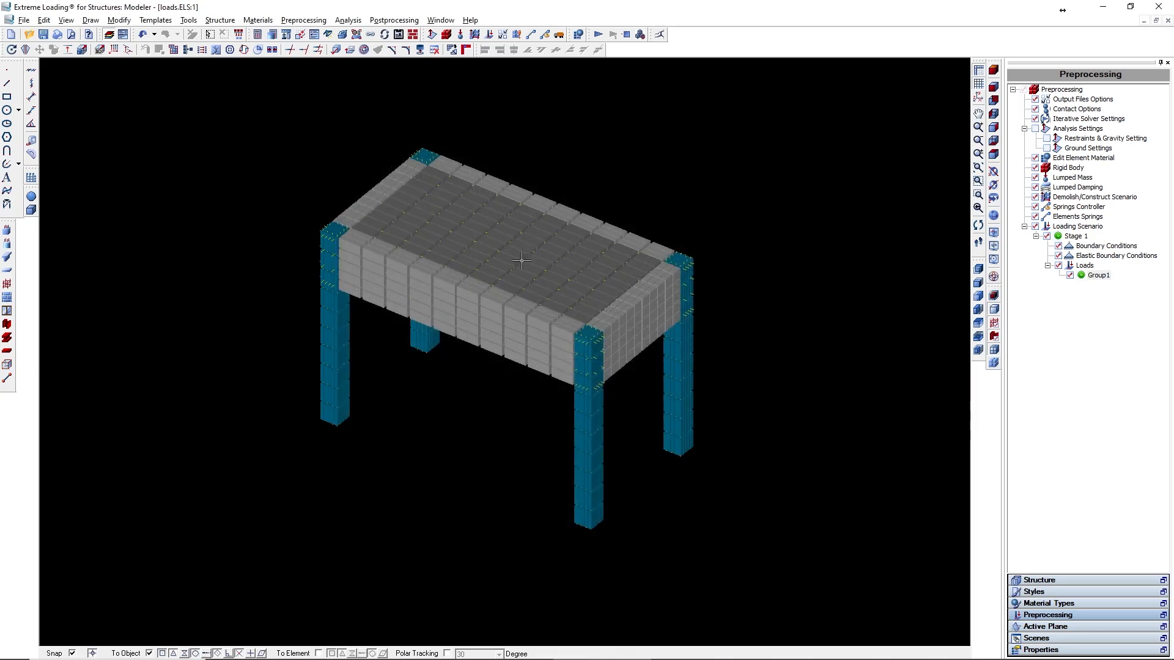
scroll(522, 261, "up", 5)
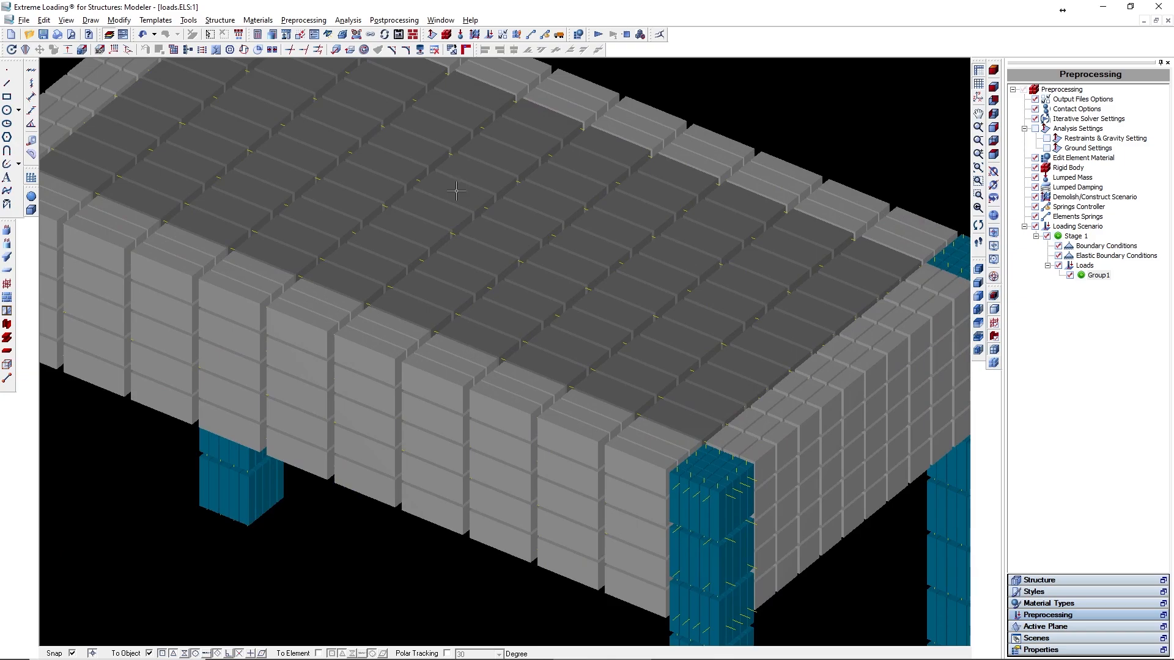
left_click(453, 196)
left_click(521, 224)
left_click(500, 241)
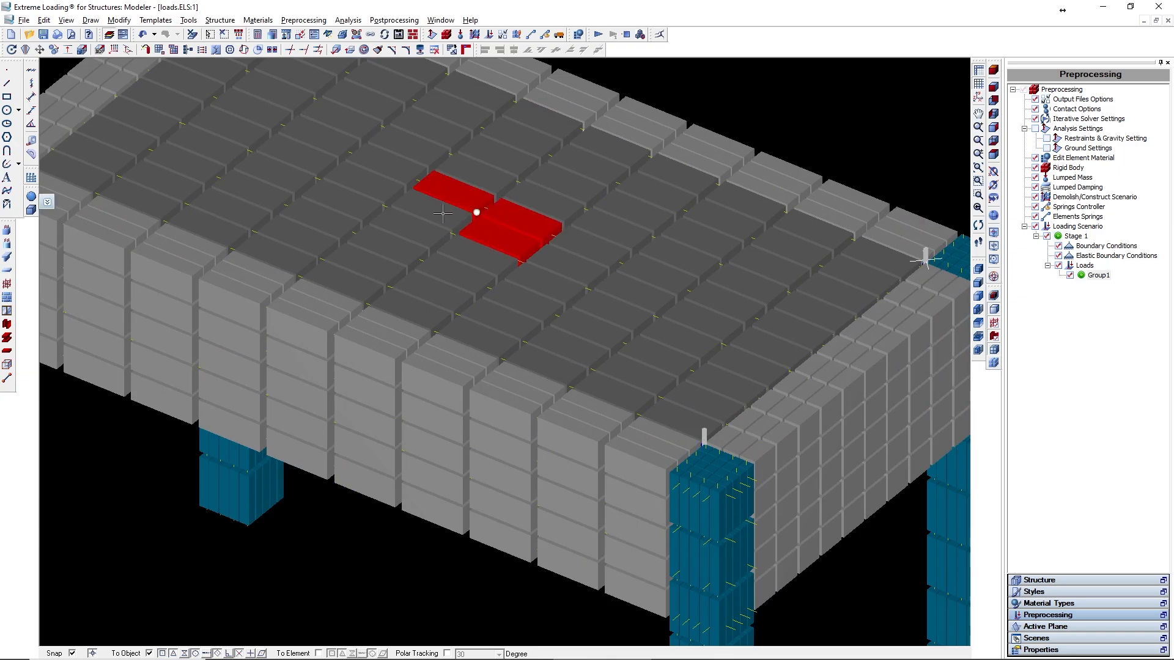
left_click(443, 212)
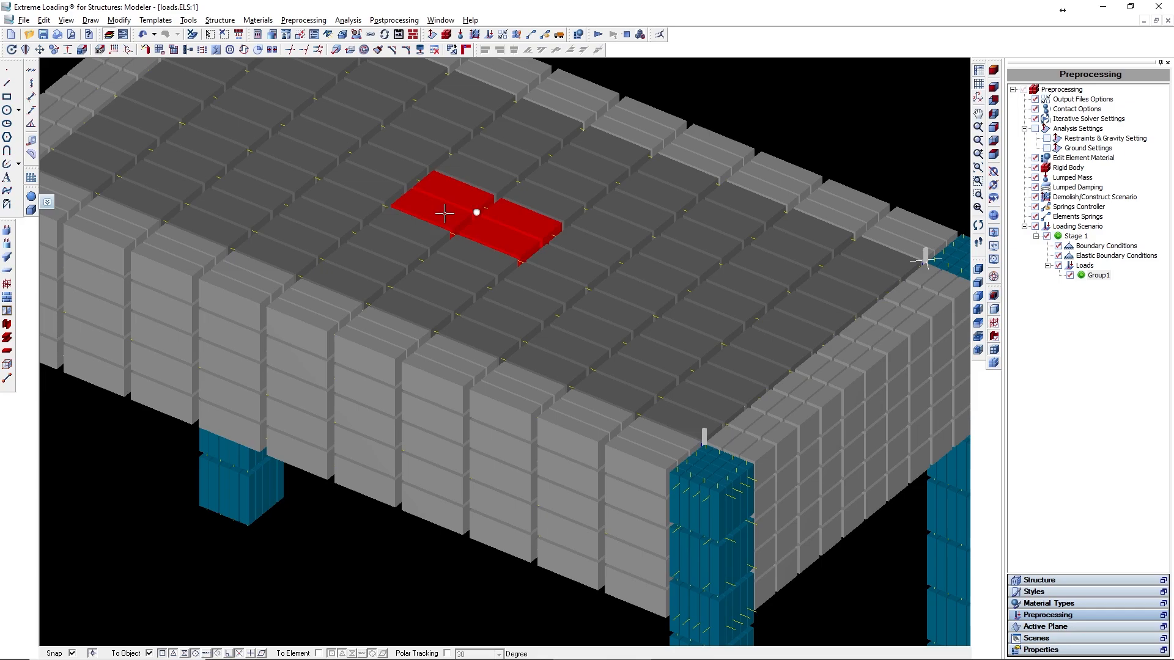
right_click(445, 213)
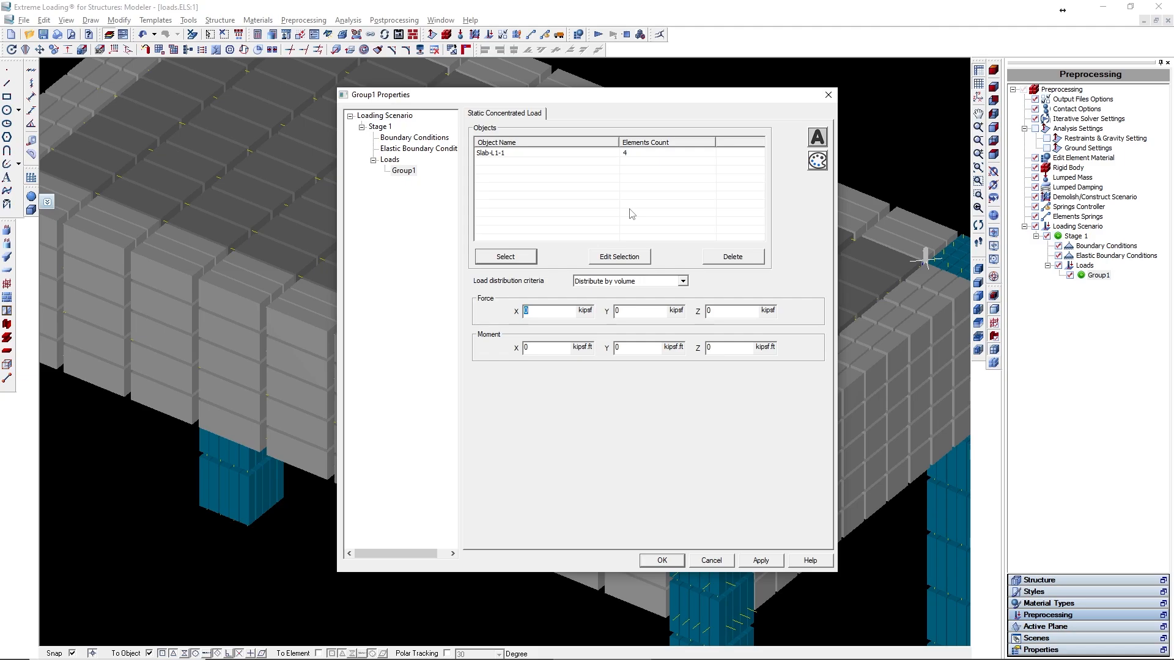
- Set Group1's force to X 10 and Z -10 kipsf and its Y moment to 5, then apply and close
left_click(650, 153)
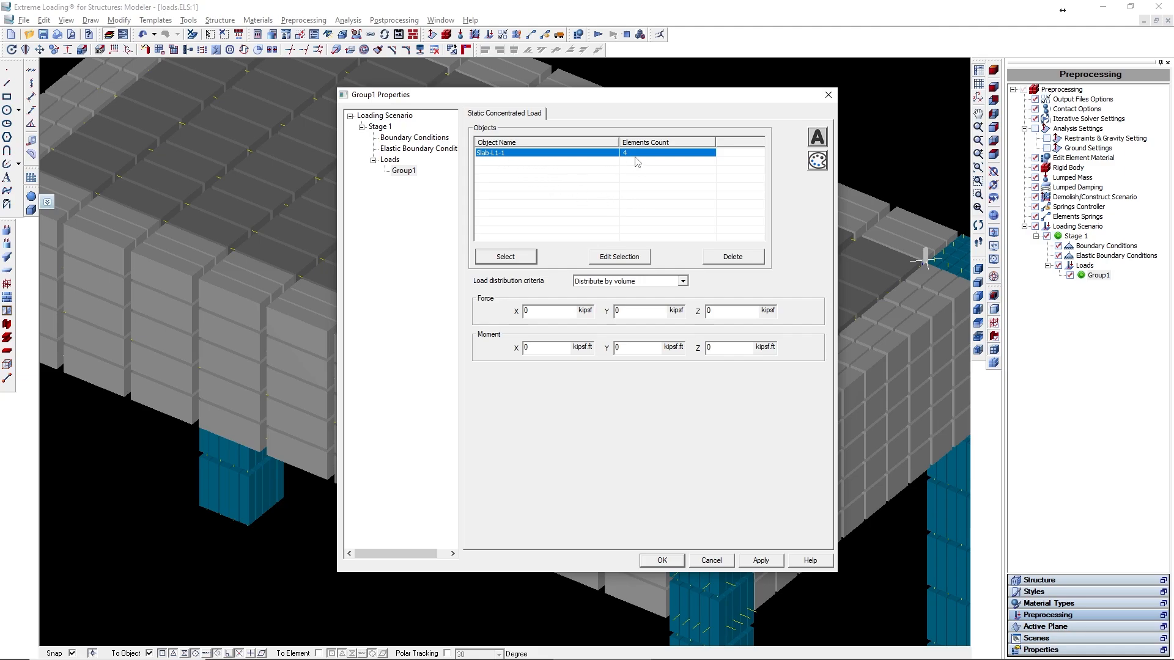
left_click_drag(553, 310, 478, 322)
type("10")
key("Tab")
key("Tab")
type("-10")
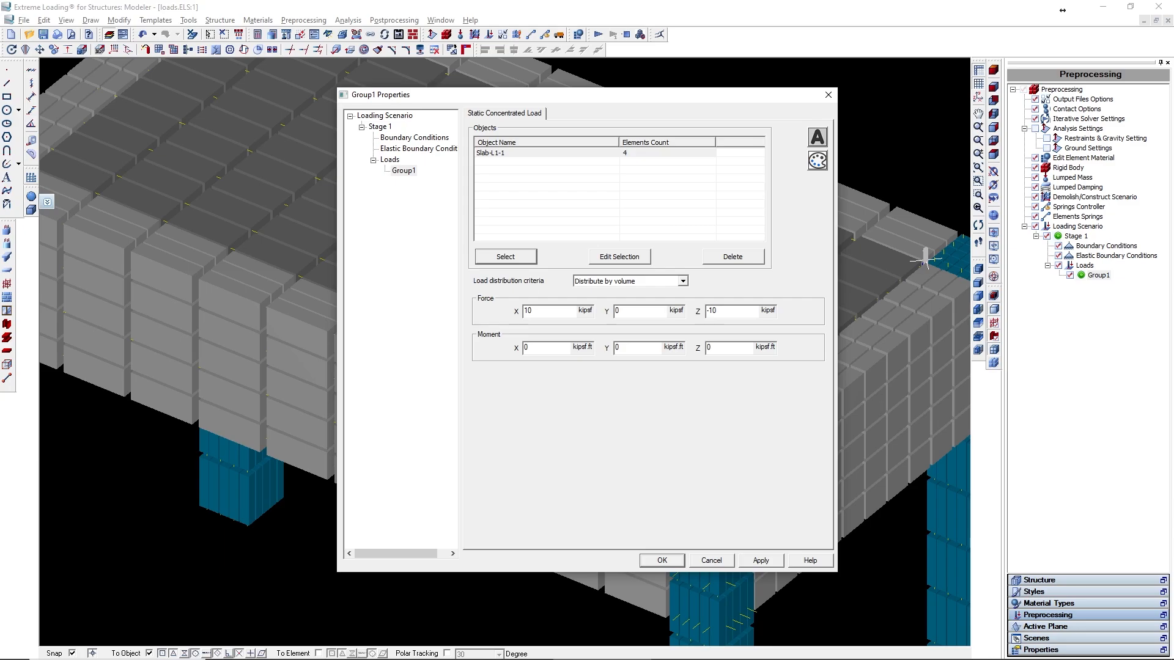
double_click(633, 348)
key("BackSpace")
type("5")
left_click(761, 560)
left_click(662, 560)
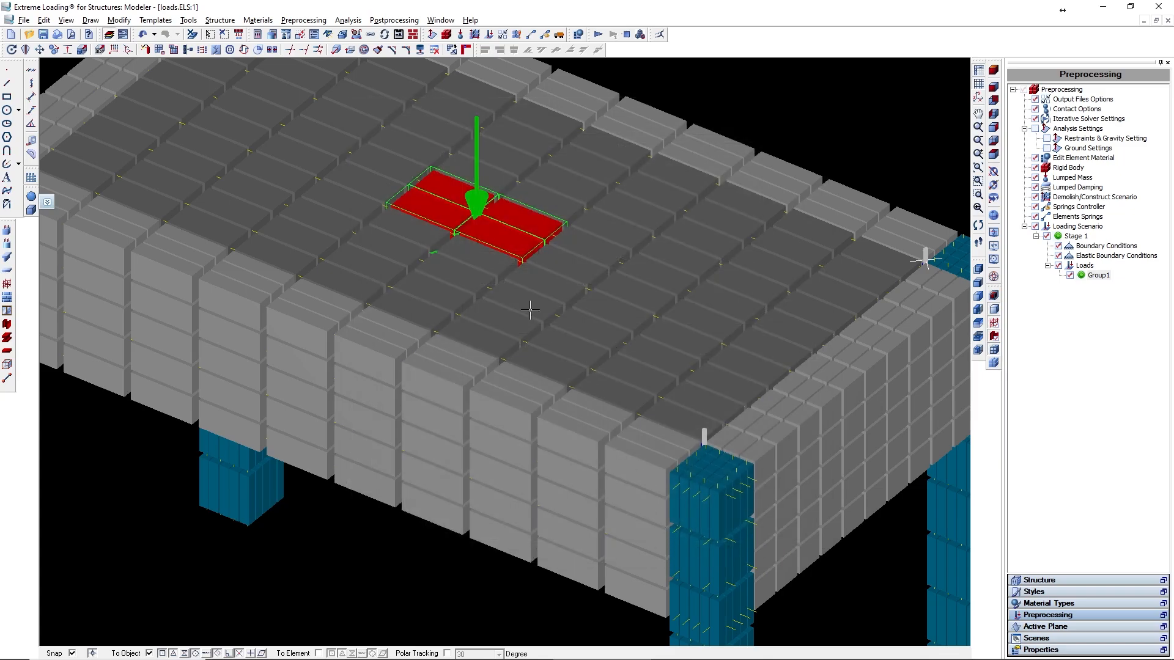
- Switch the model display to wireframe to inspect the applied load arrows
scroll(530, 310, "down", 3)
scroll(587, 356, "up", 1)
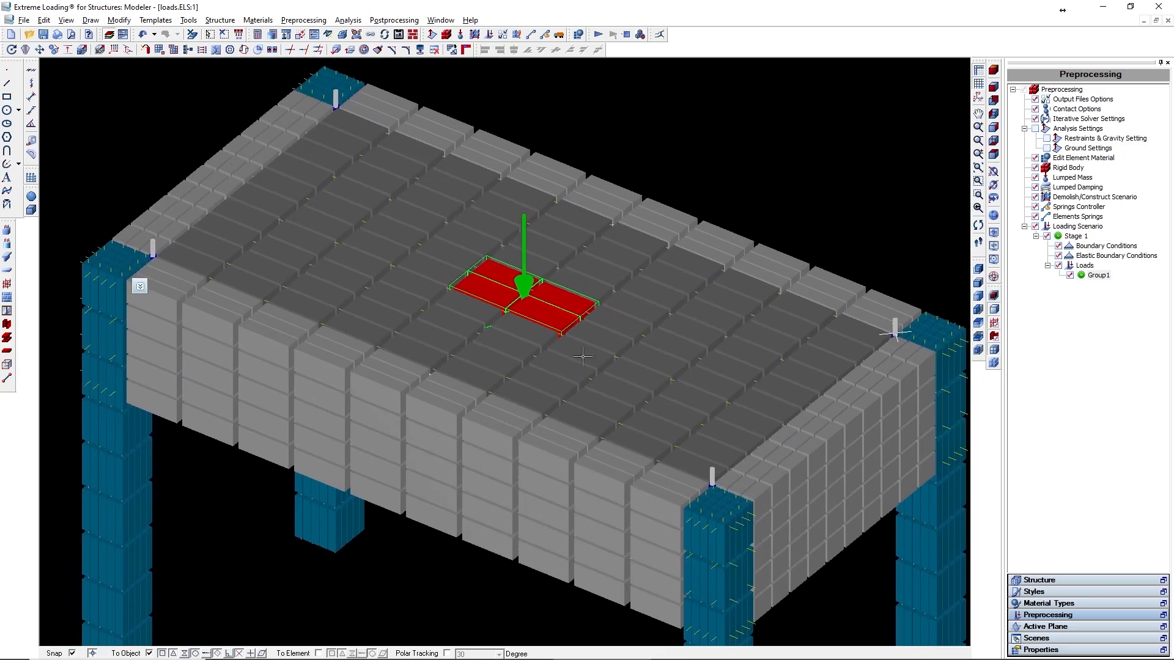
left_click(994, 351)
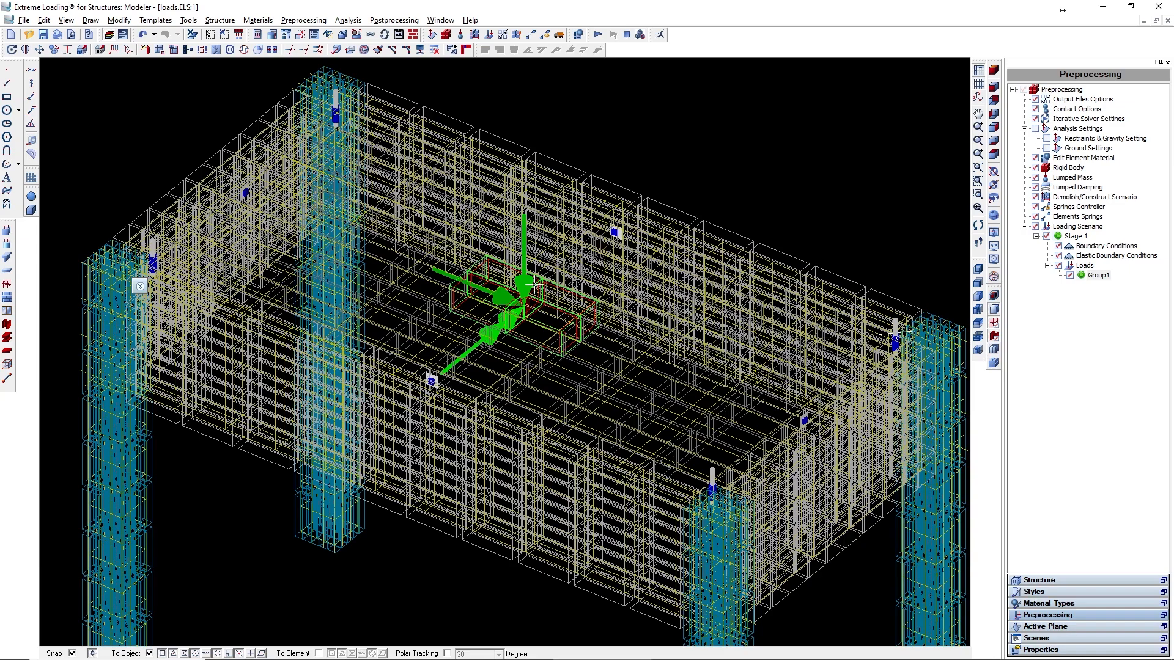
- Open Group1's properties and review its text properties and drawing properties settings
scroll(524, 283, "up", 1)
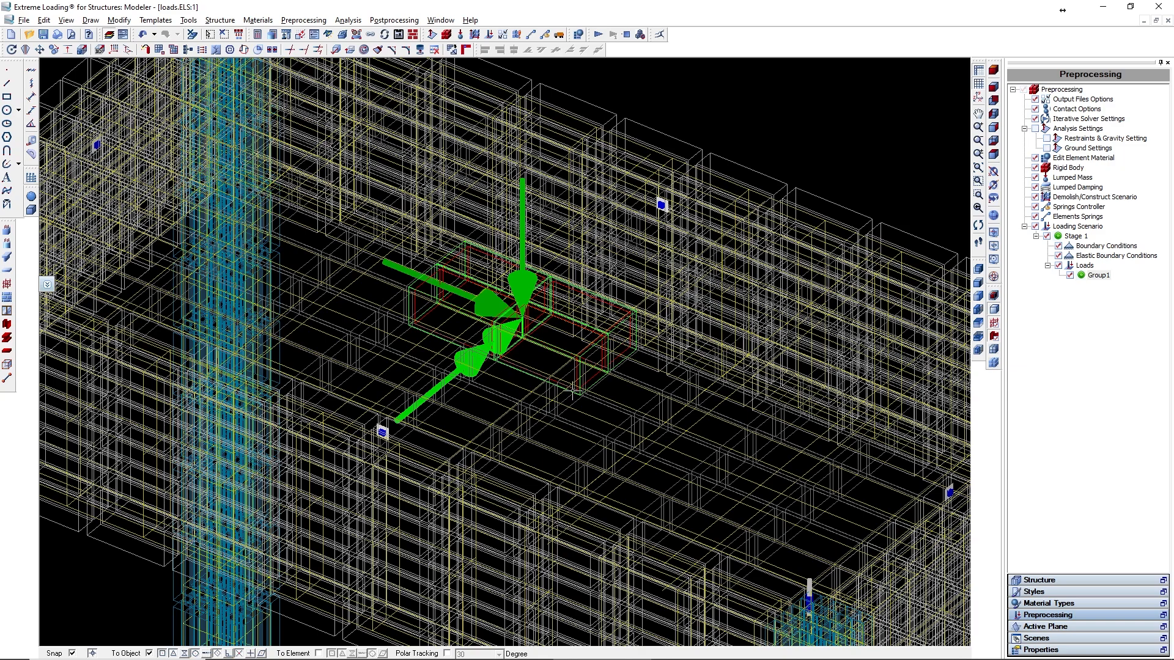
double_click(1097, 275)
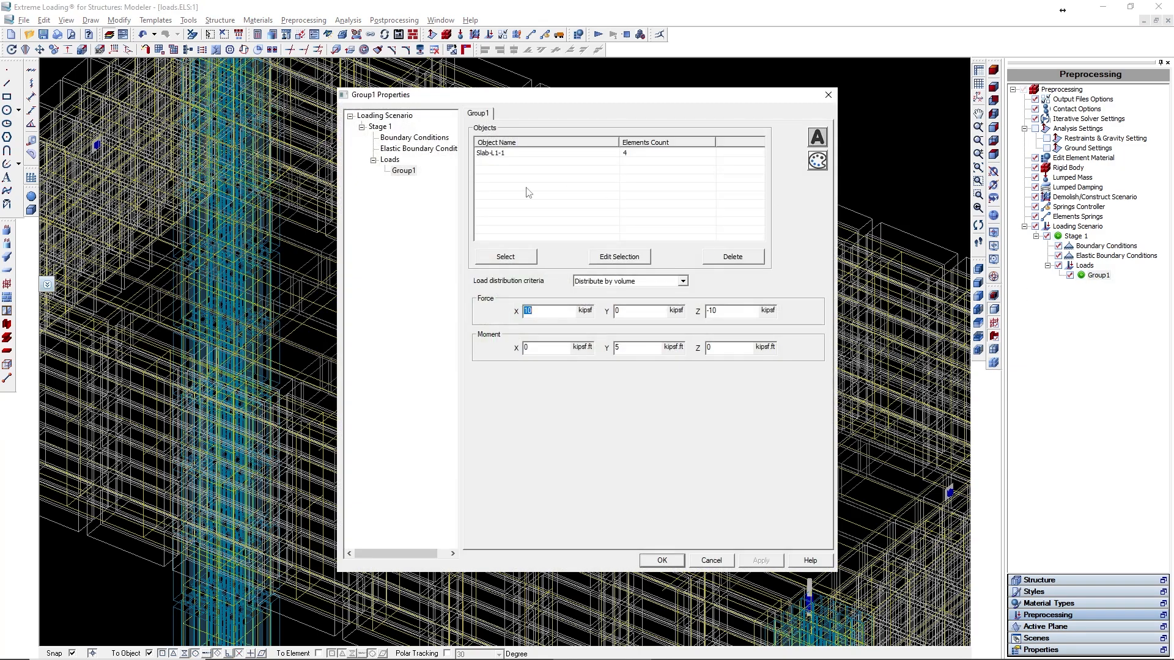
left_click(821, 141)
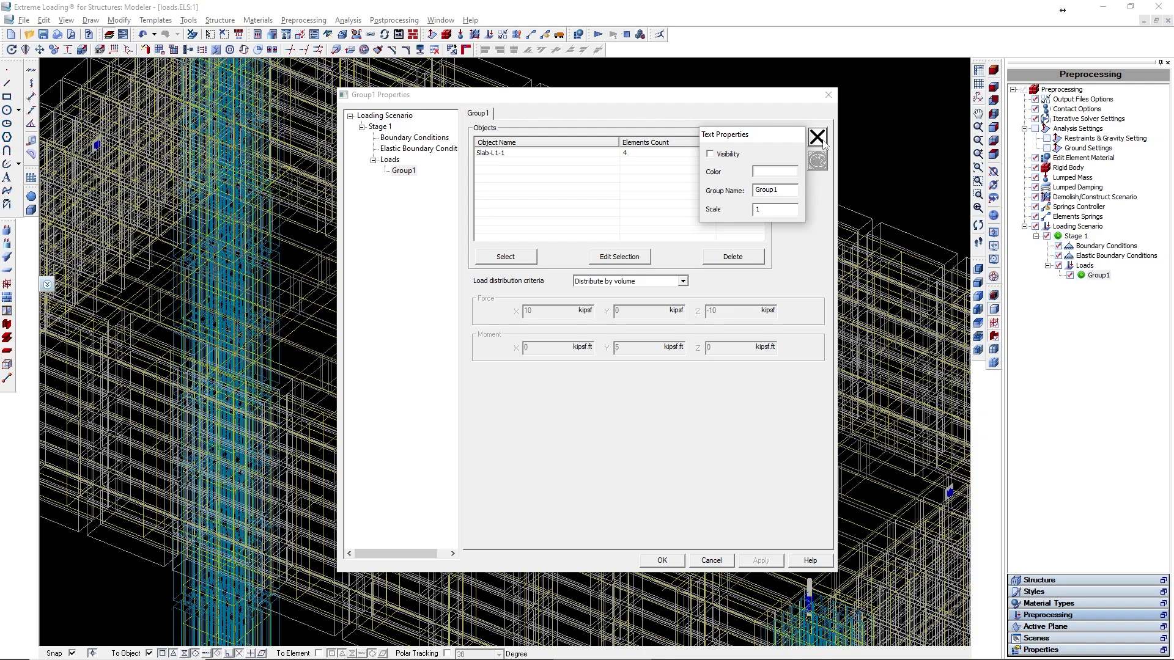
left_click(822, 140)
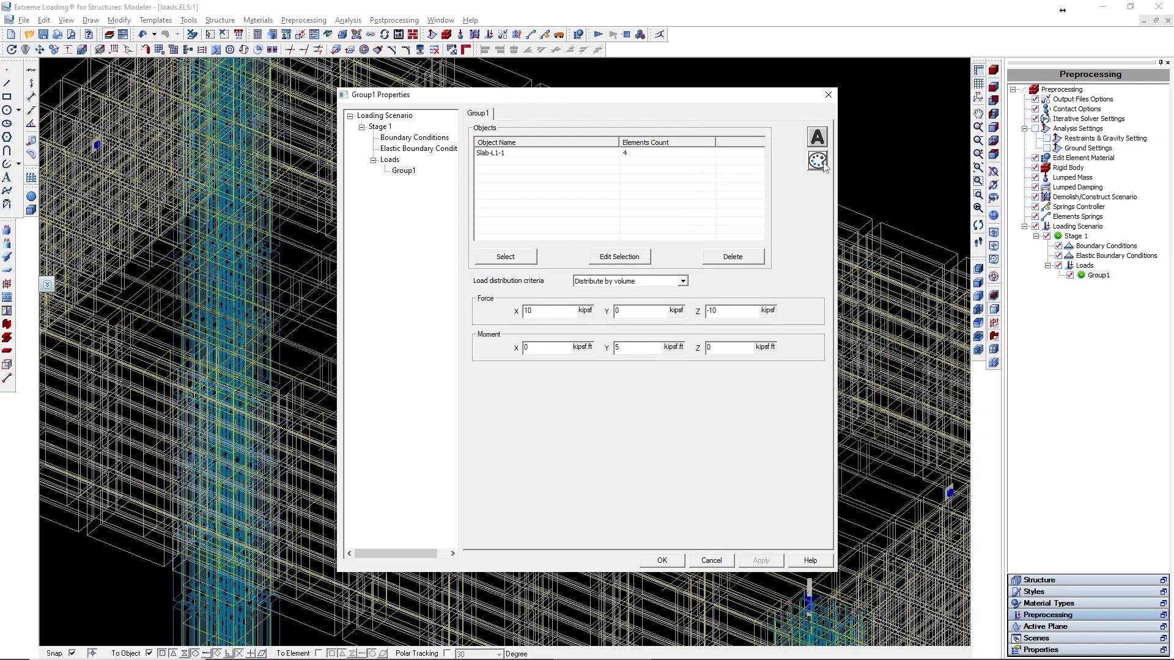
left_click(823, 167)
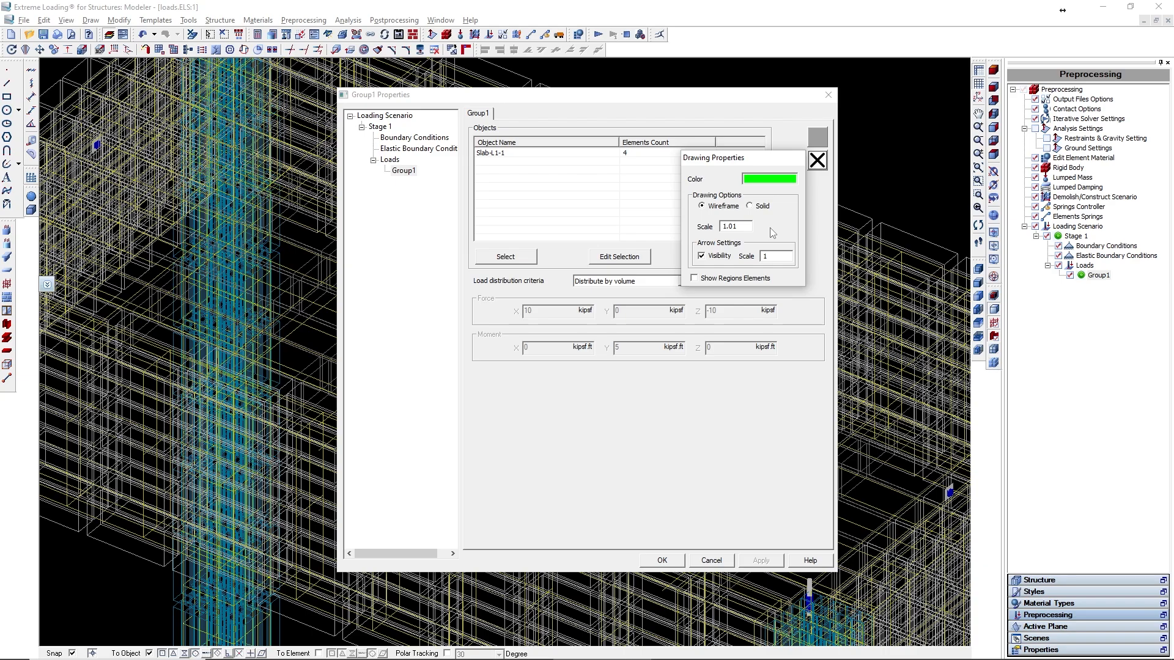
left_click(817, 162)
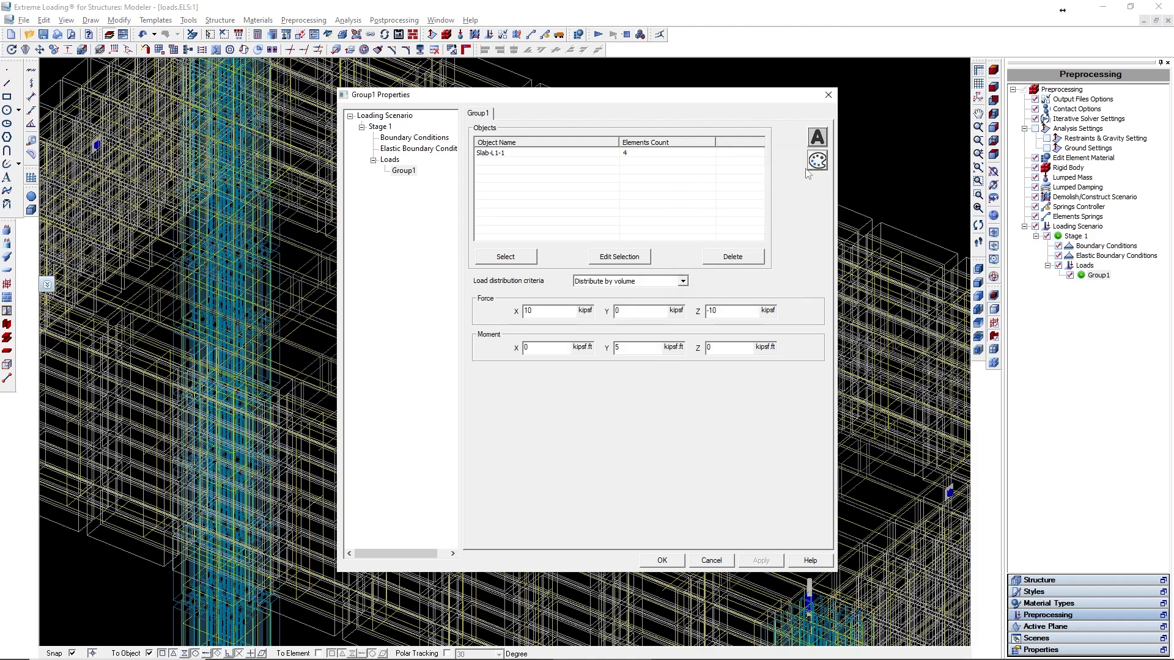
- Edit Group1's selection to add adjacent slab elements to its load objects
left_click(644, 259)
left_click(619, 257)
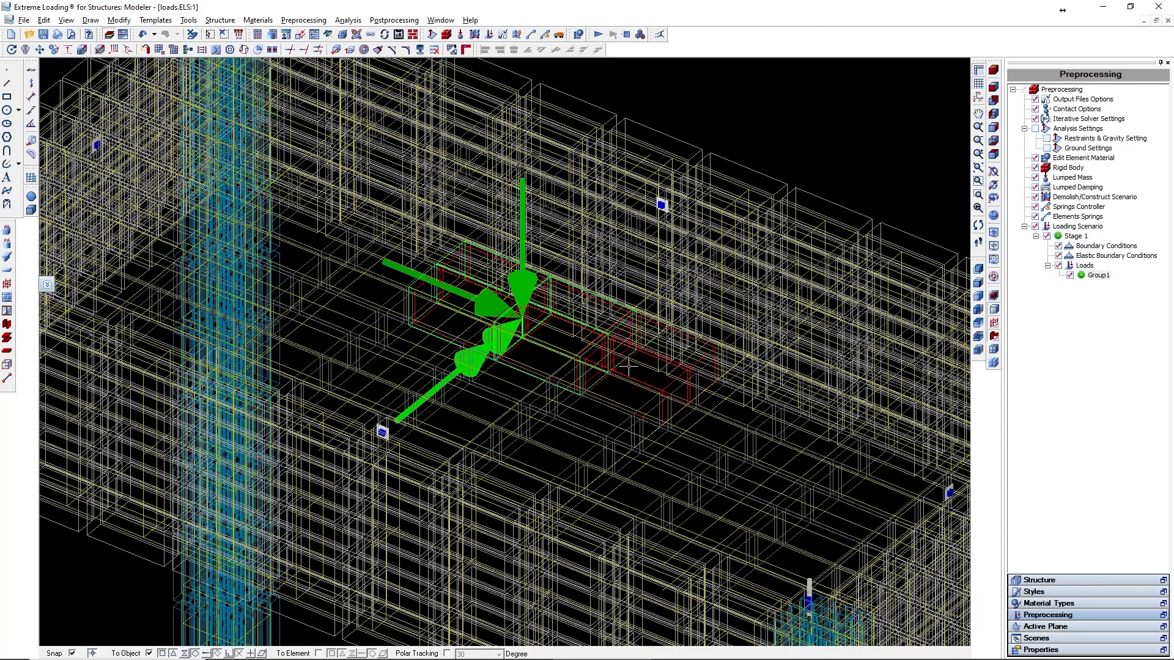
double_click(629, 362)
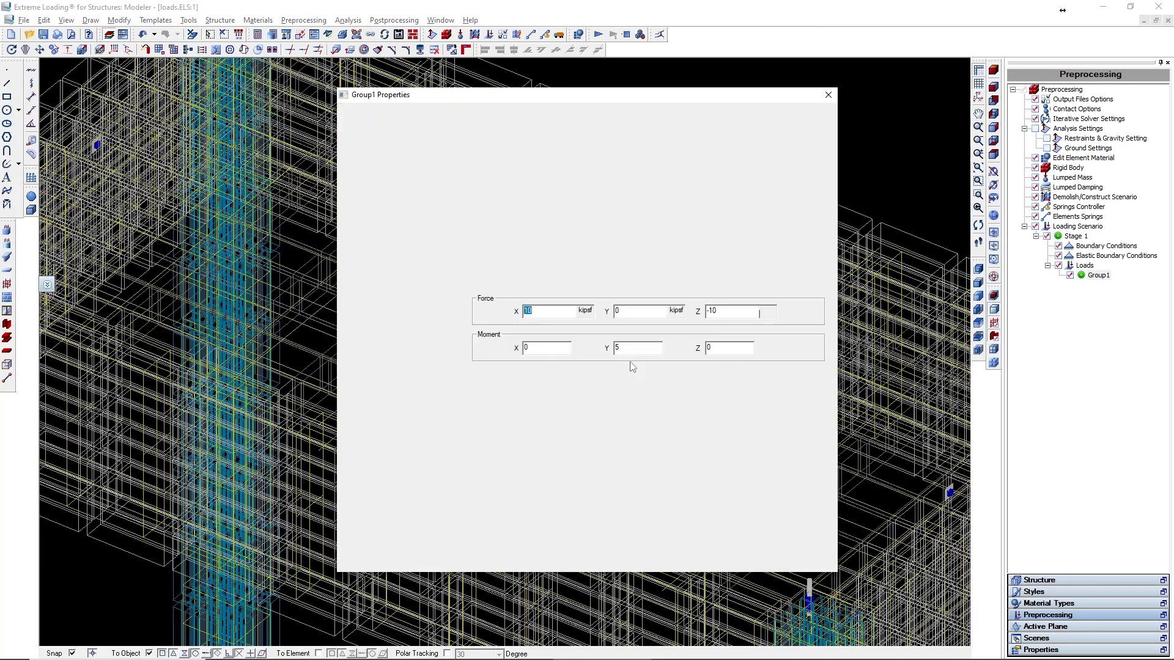
left_click(650, 155)
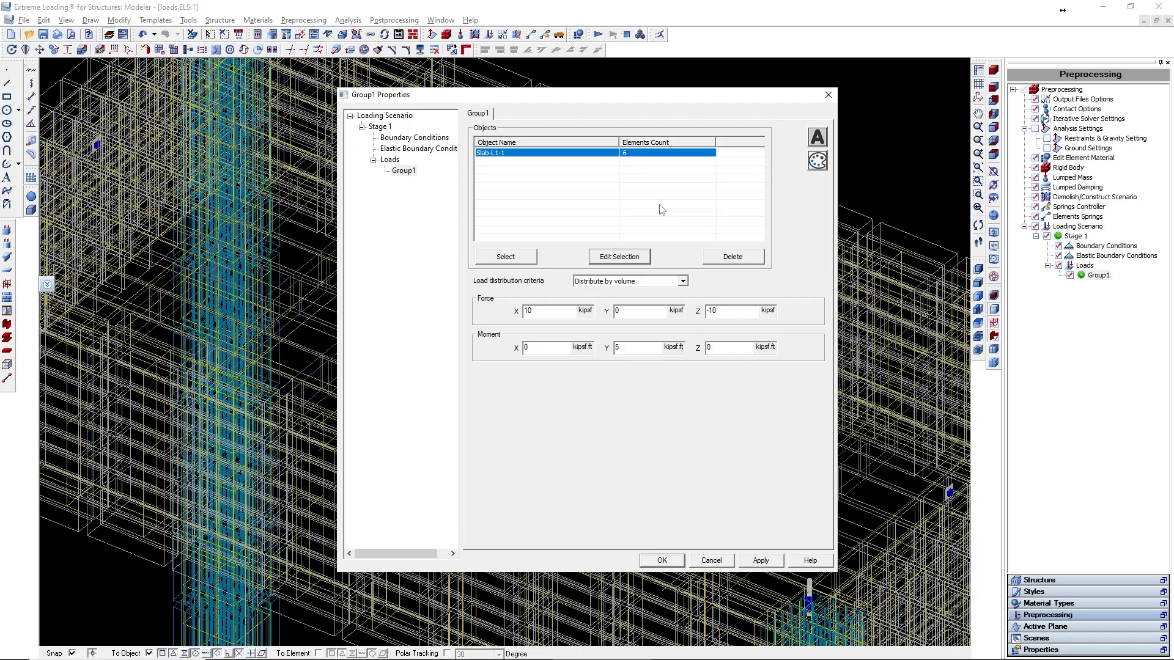
- Keep distribution by volume, set Group1's X force and Y moment to 0, and apply
left_click(681, 281)
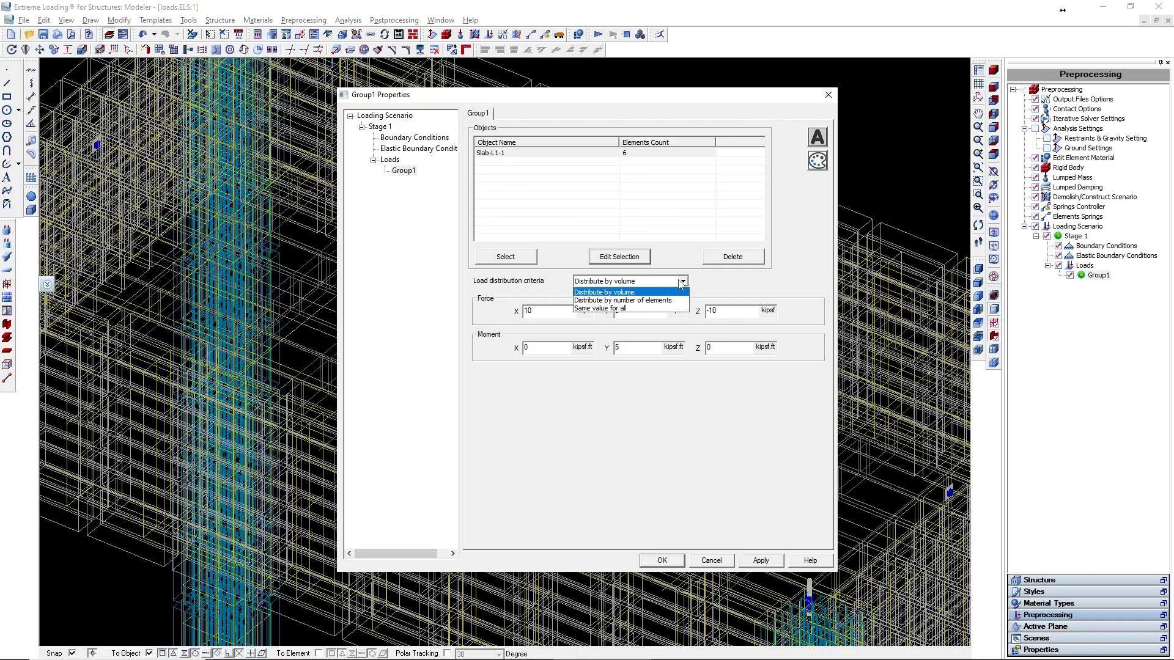
left_click(681, 284)
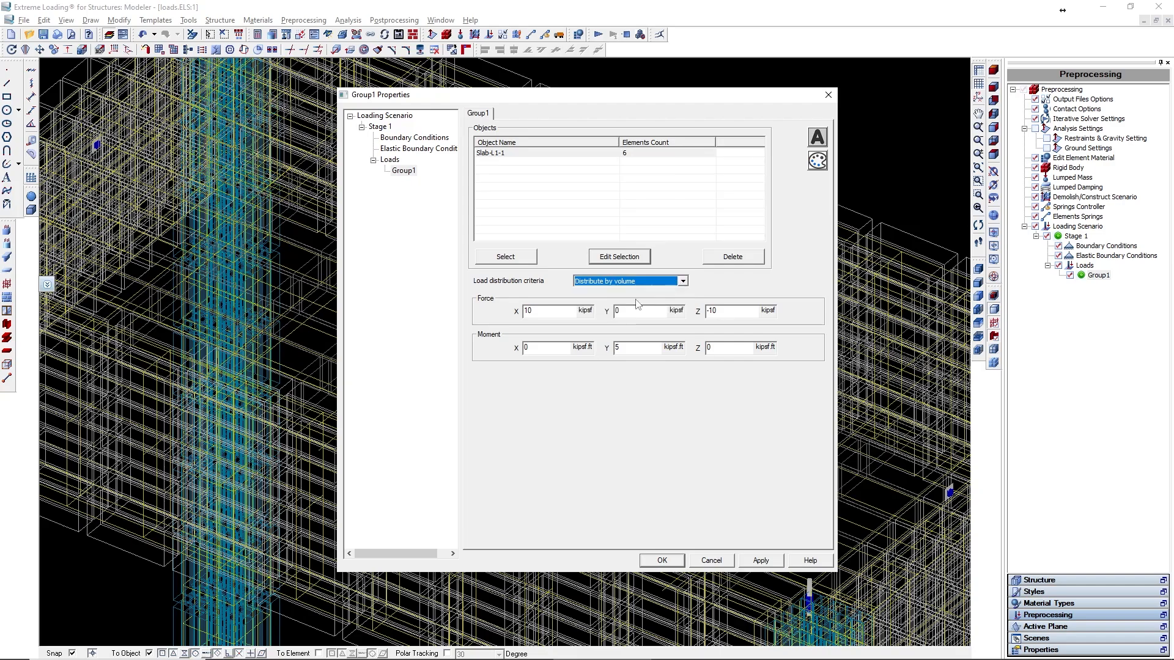
left_click_drag(541, 312, 446, 316)
type("0")
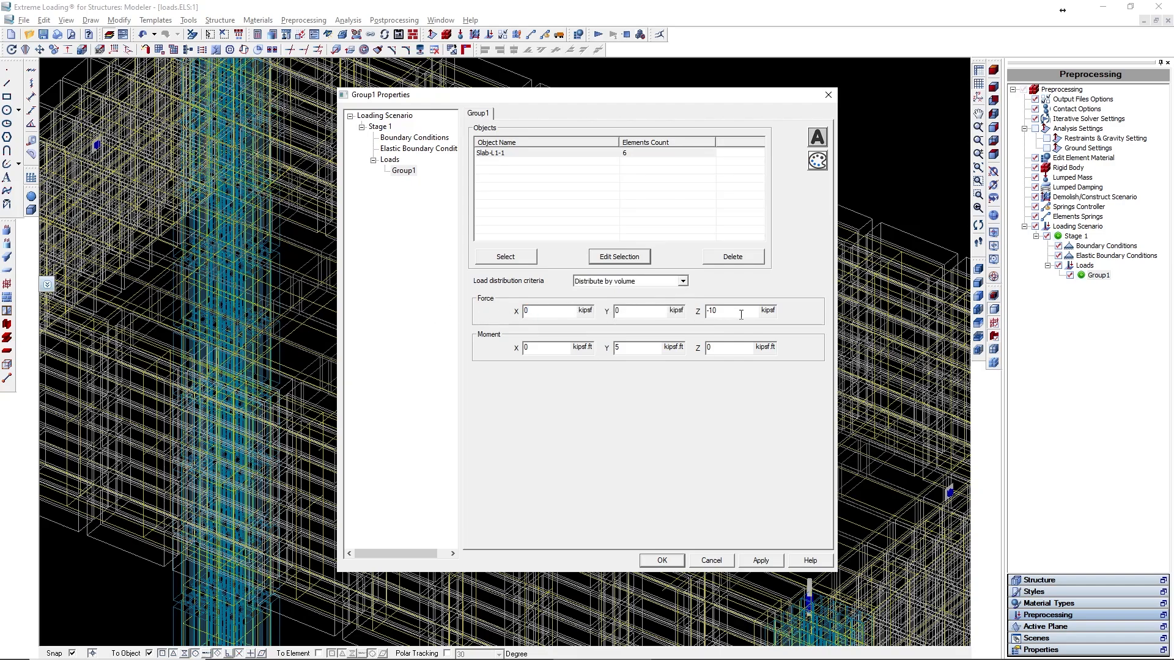
left_click_drag(637, 347, 547, 347)
type("0")
left_click(760, 561)
- Reselect four slab elements as Group1's load objects, then apply and close the properties
left_click(523, 261)
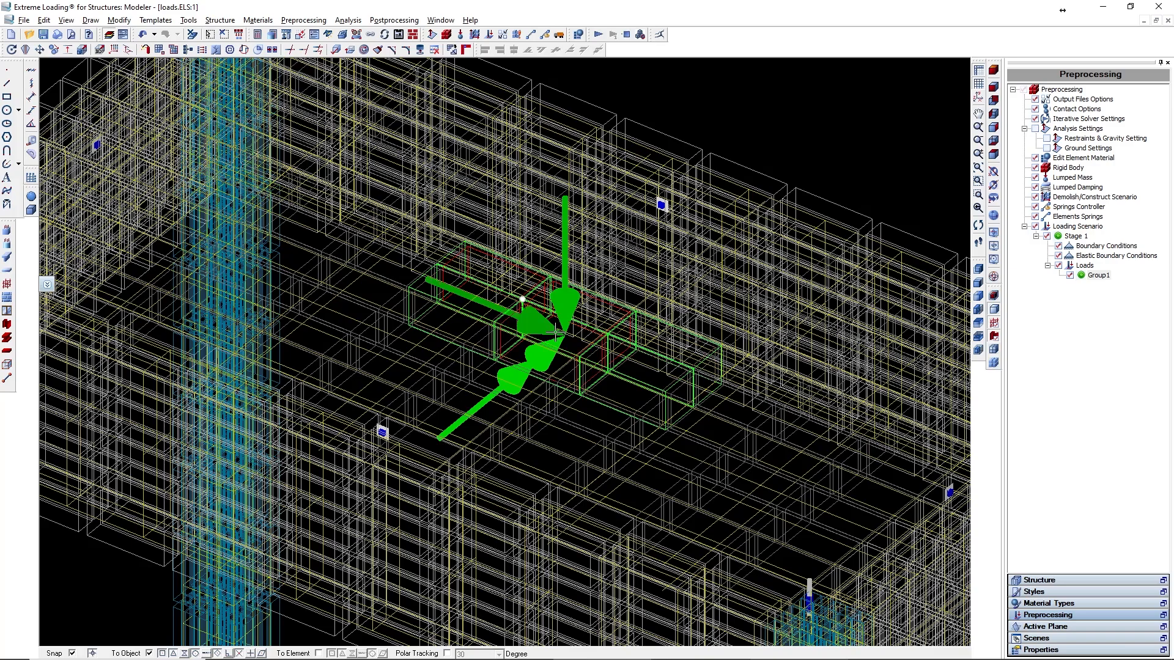
right_click(494, 309)
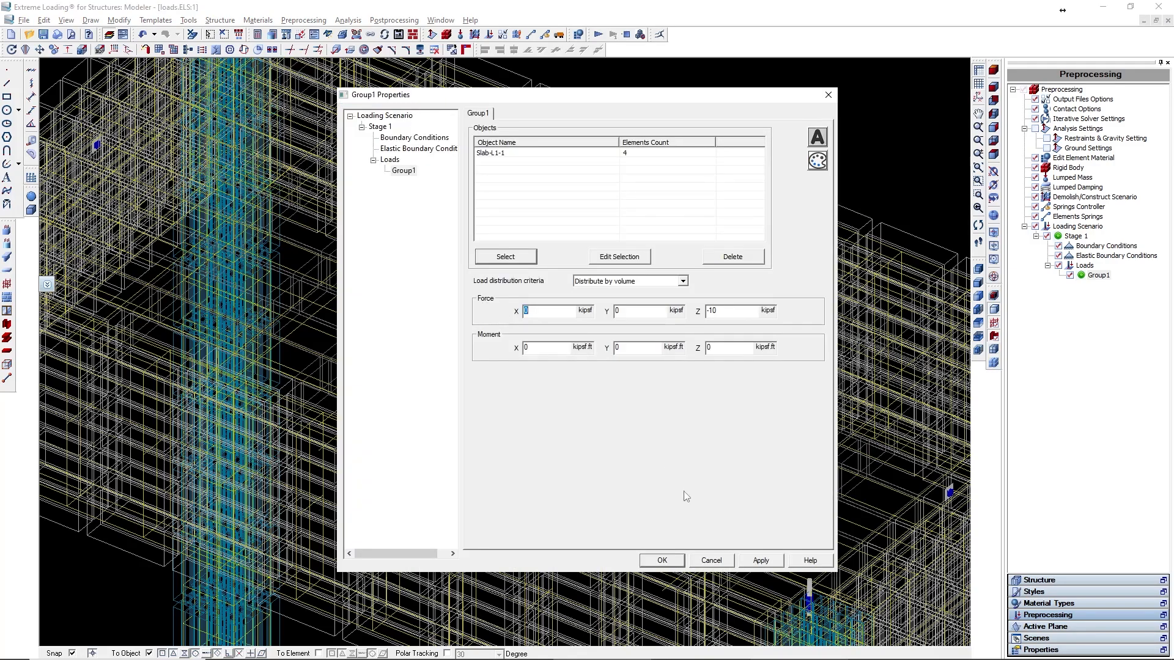
left_click(755, 562)
left_click(661, 561)
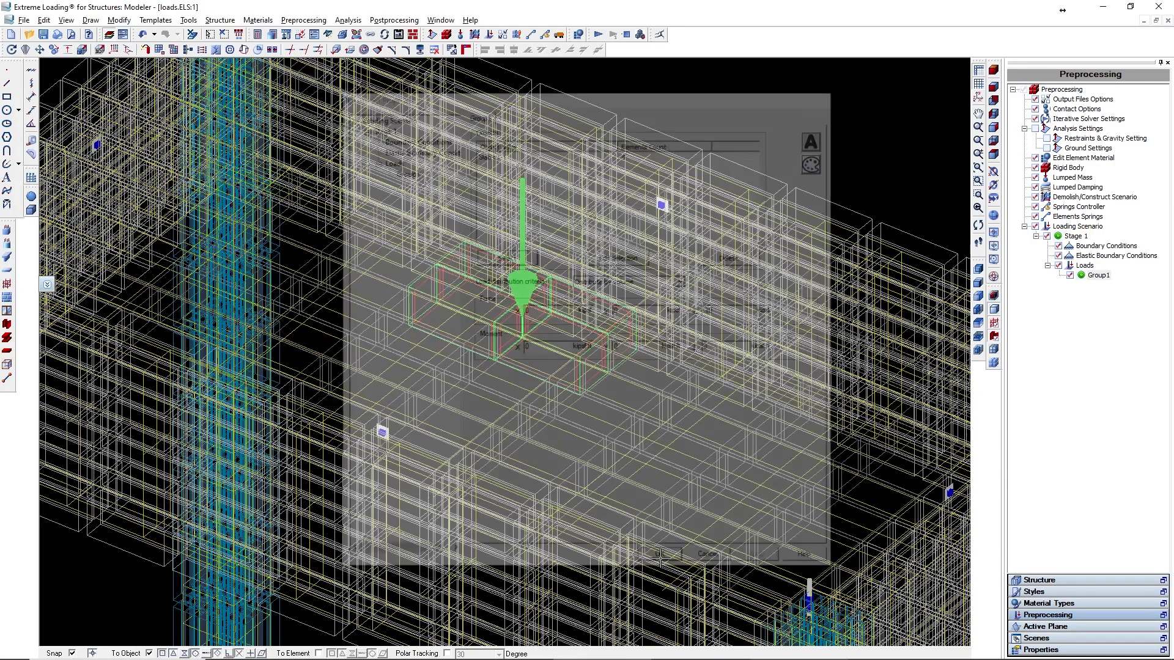
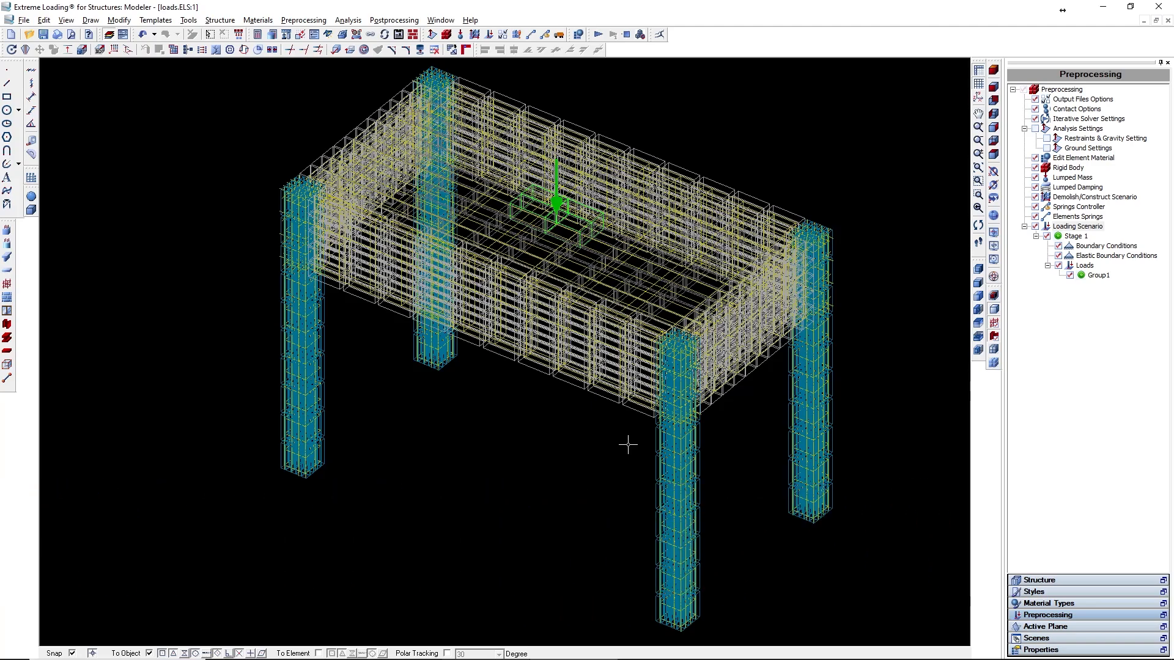
- Add a second loading stage with a Dynamic solution and a step division of 1, and apply
double_click(1077, 226)
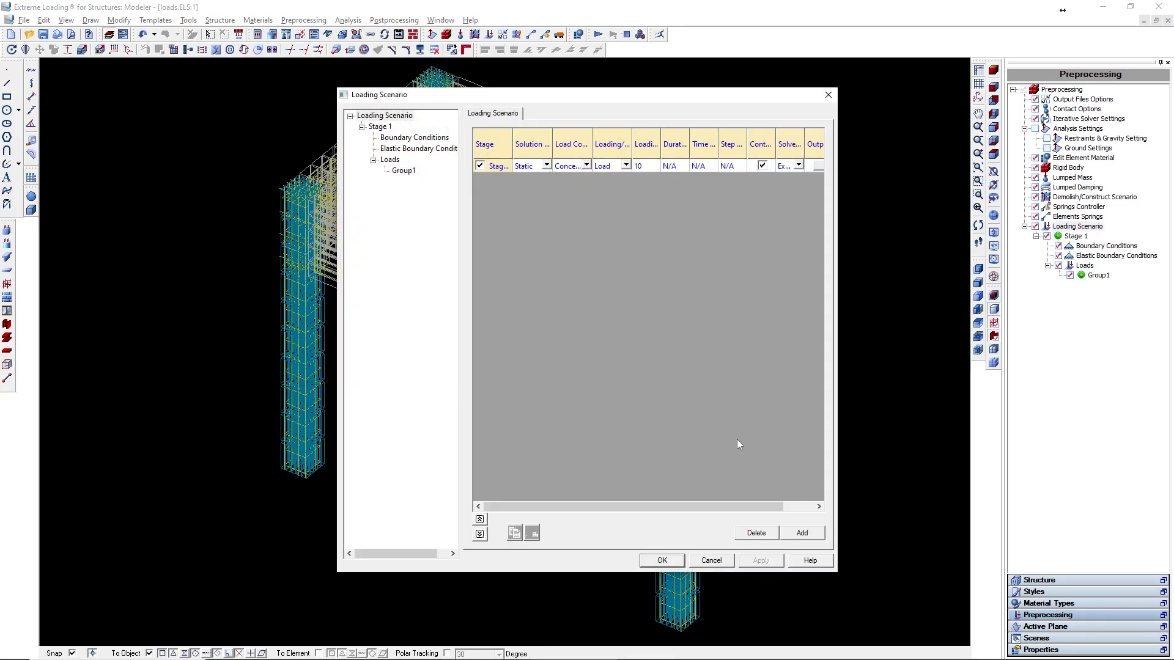
left_click(802, 533)
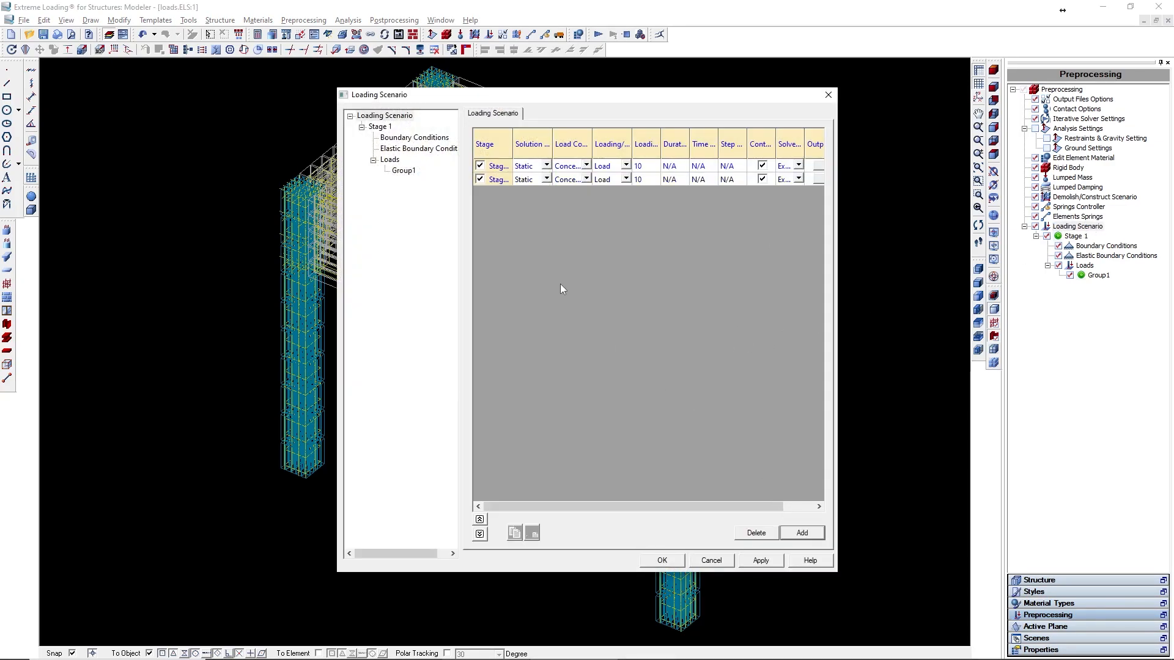
left_click(546, 180)
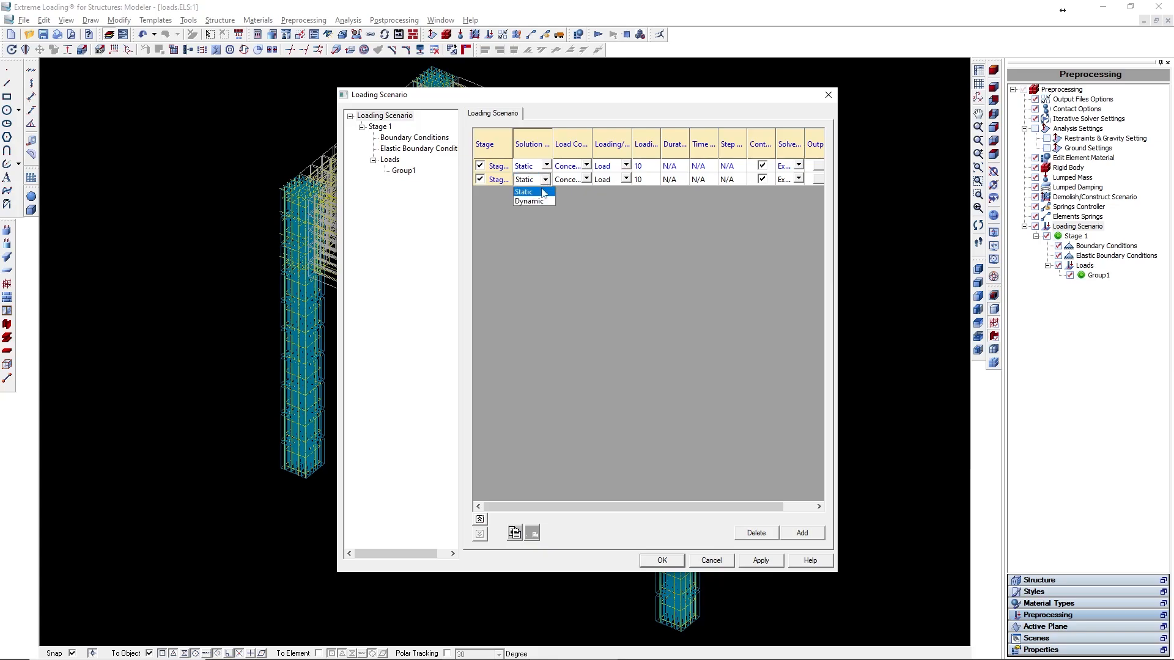
left_click(535, 200)
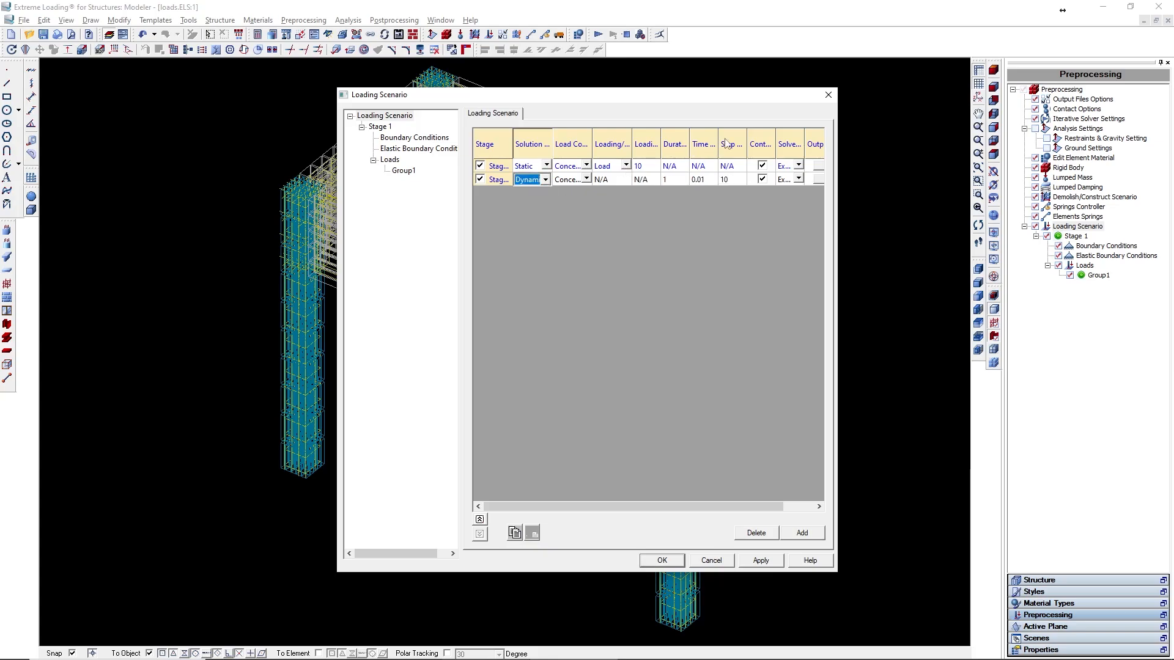
left_click_drag(746, 143, 773, 143)
left_click(742, 180)
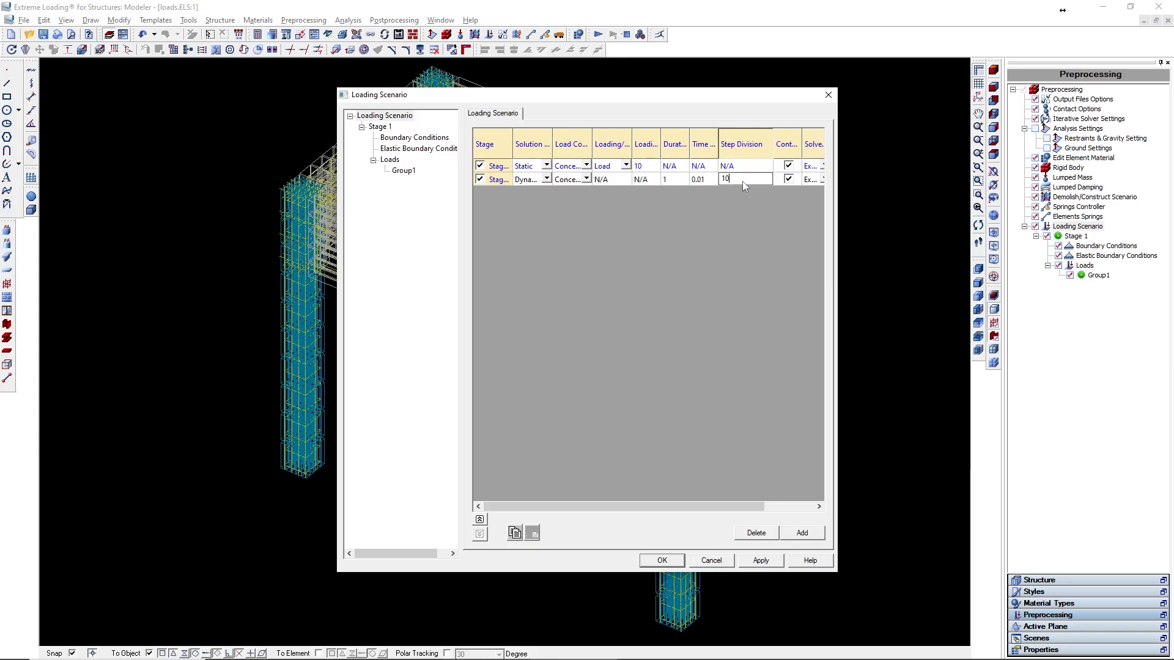
left_click(760, 560)
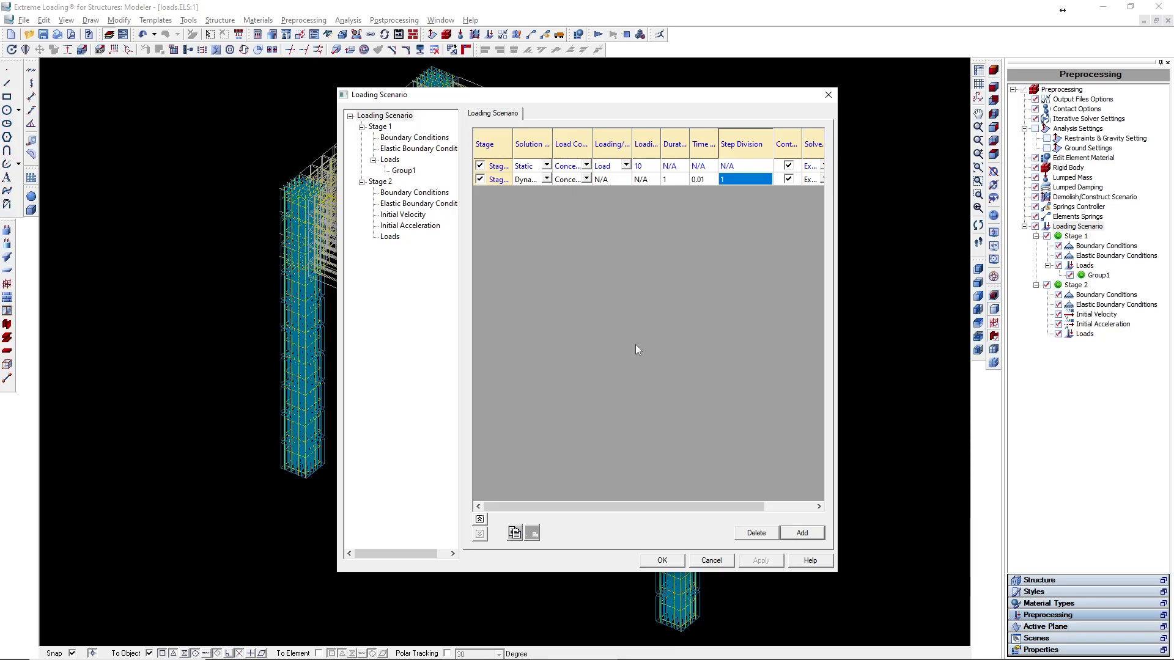
- Add a third Dynamic stage with a duration of 2 and a step division of 1, and apply
left_click(801, 533)
left_click(546, 194)
left_click(545, 193)
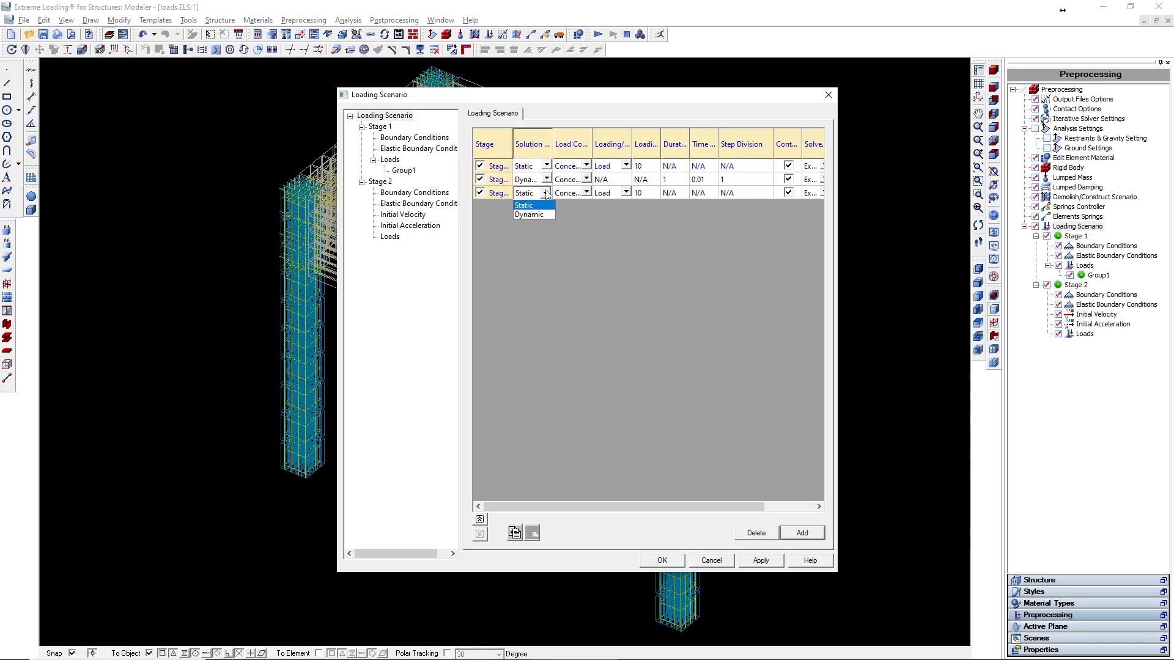
left_click(533, 218)
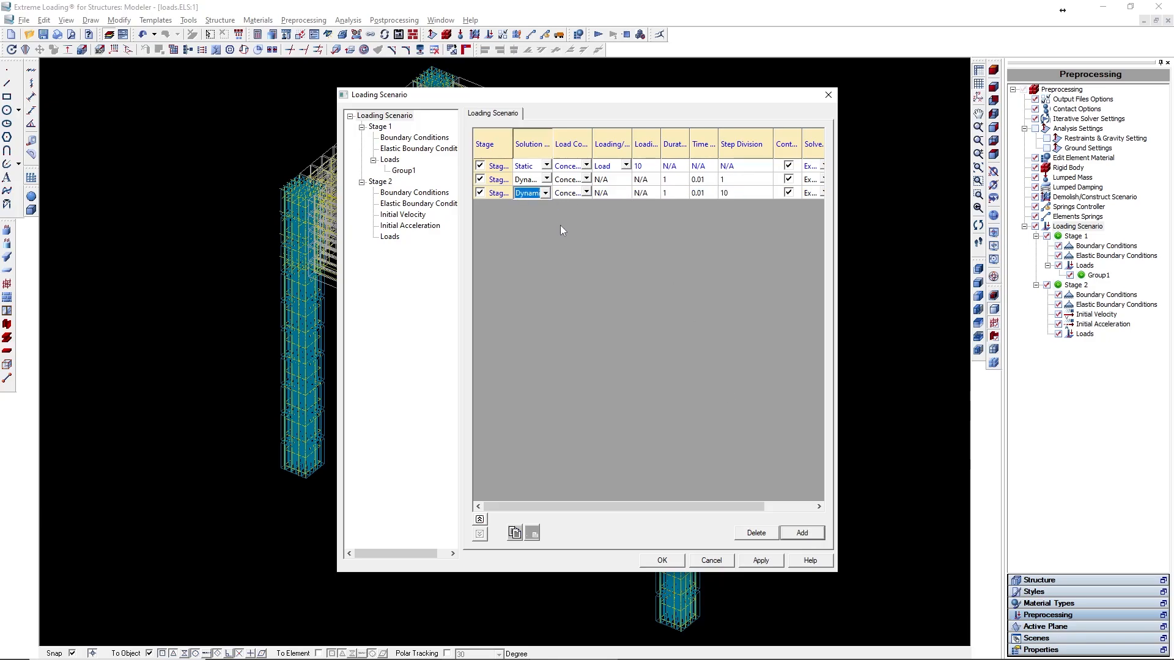
left_click_drag(691, 139, 707, 139)
left_click(676, 192)
left_click(676, 192)
key("BackSpace")
type("2")
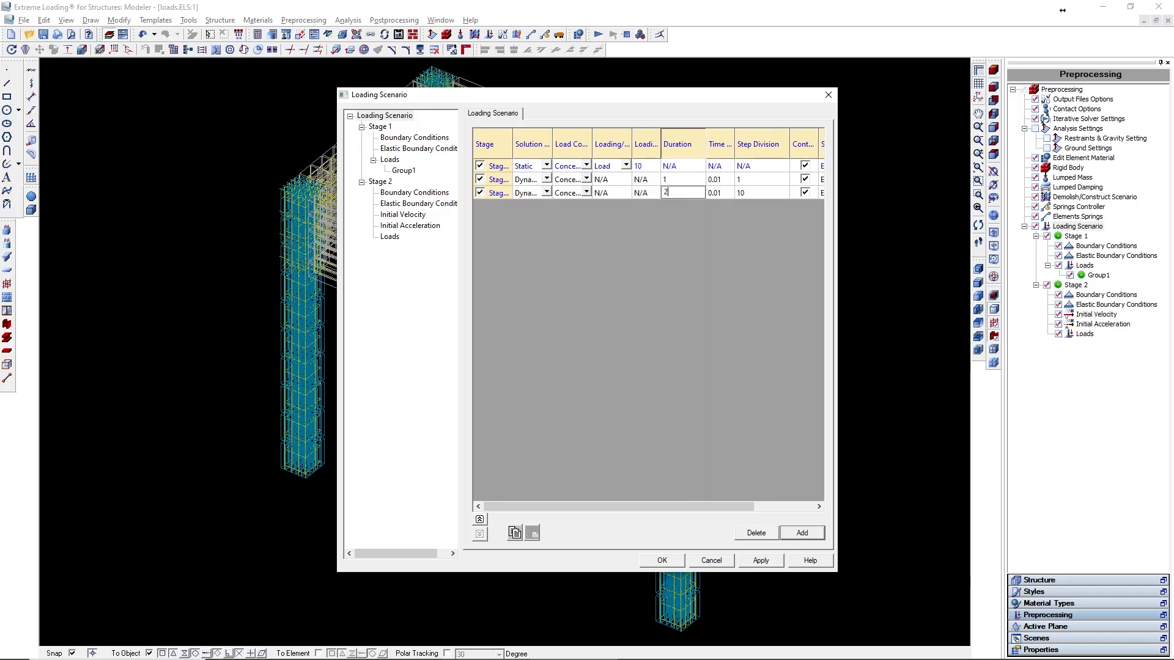
double_click(767, 194)
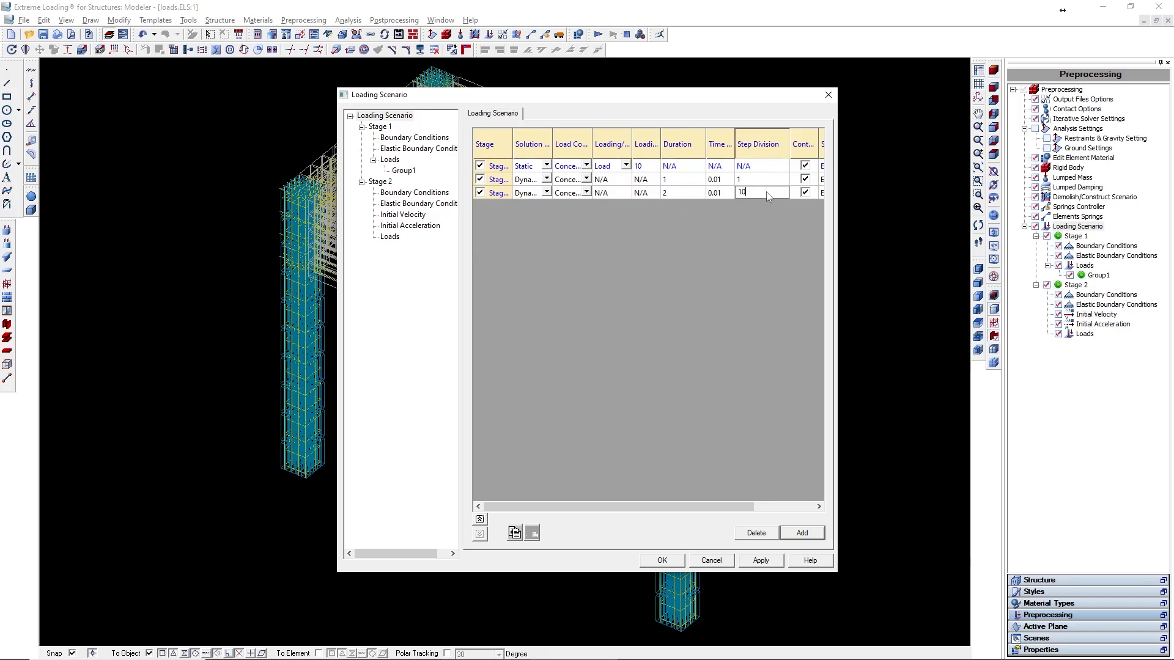
key("Return")
left_click(761, 560)
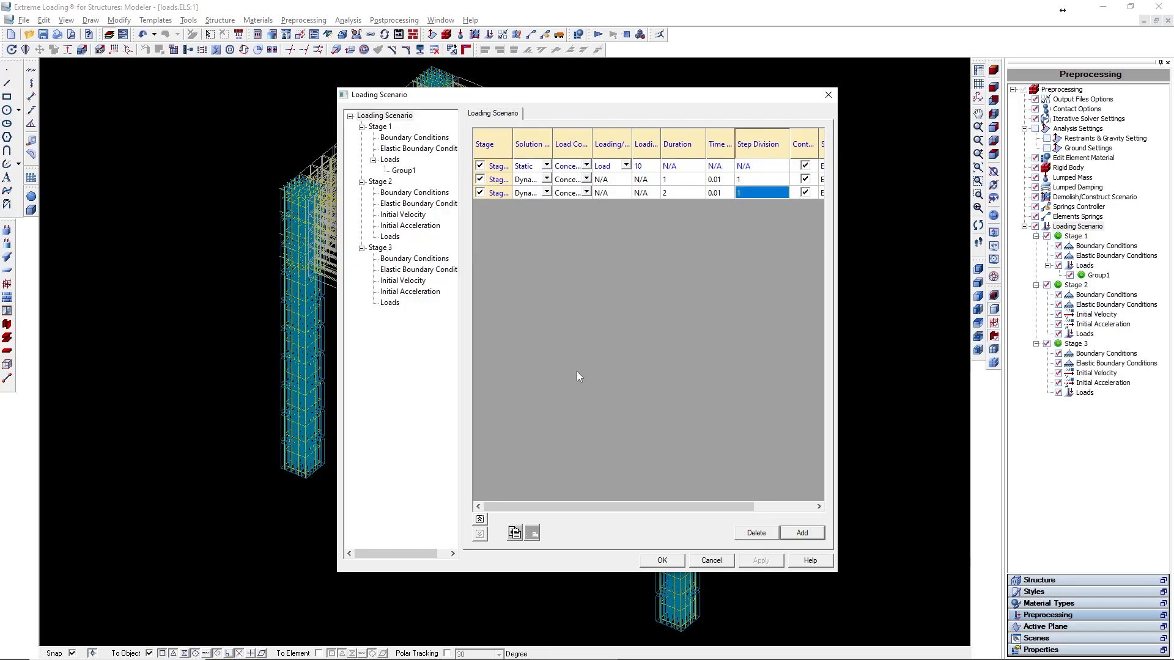
- Add a dynamic concentrated load group Group1 under Stage 2's loads and open its properties
left_click(391, 237)
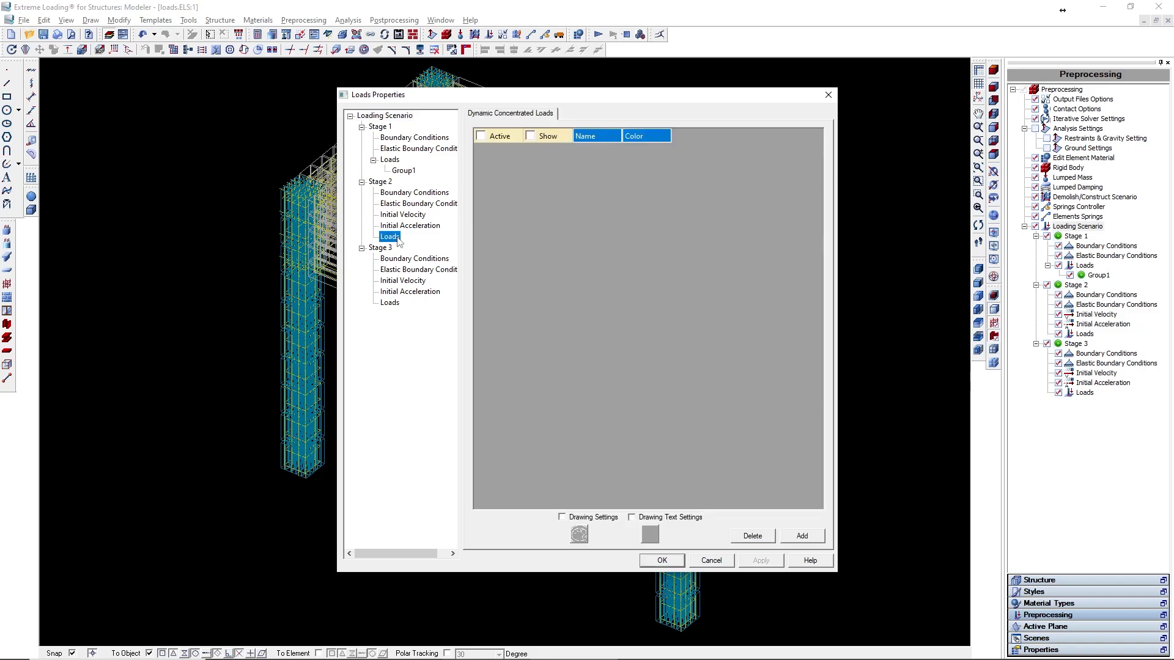
left_click(801, 536)
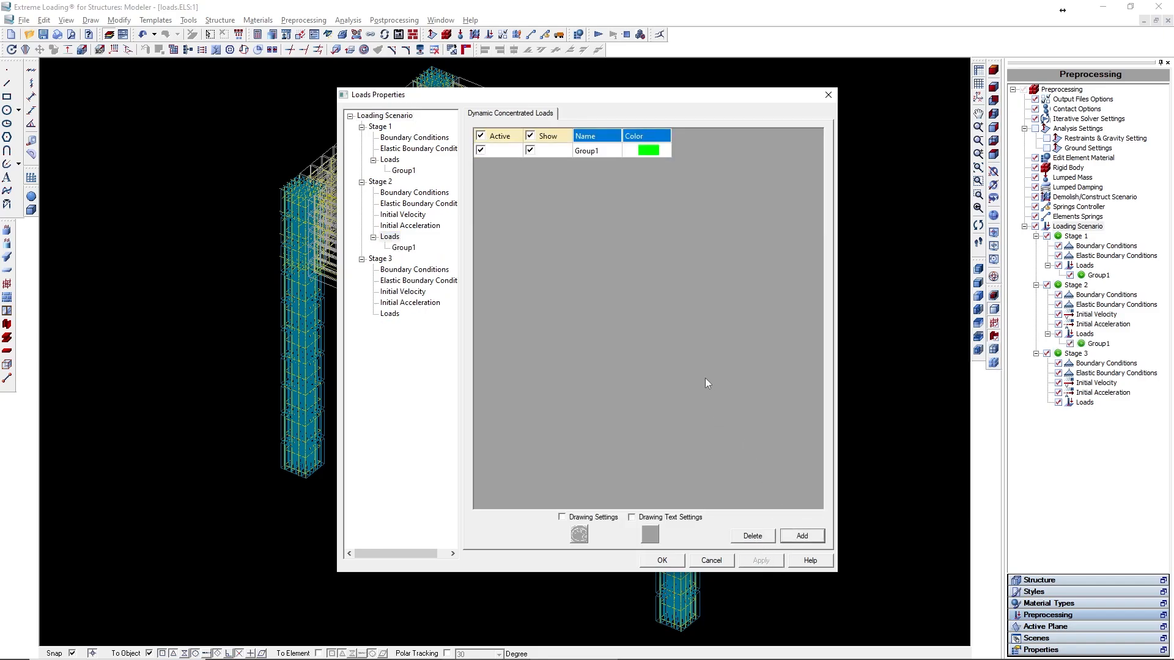
left_click(403, 248)
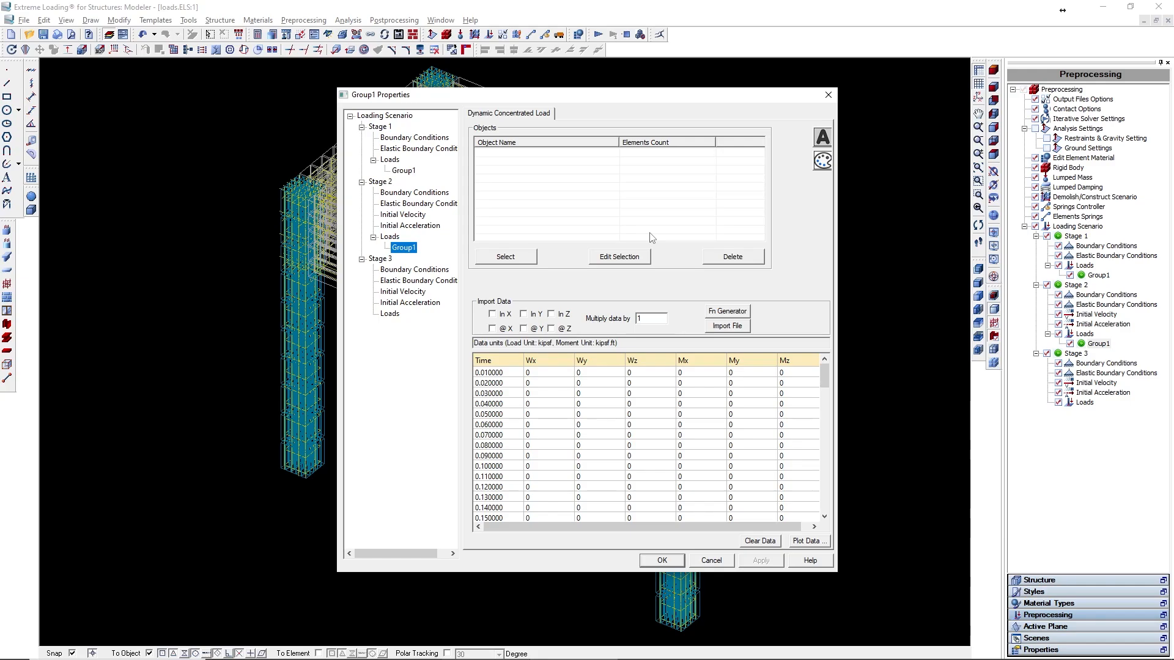
- Start selecting Group1's load objects and generate an 8-node region in the model
left_click(527, 257)
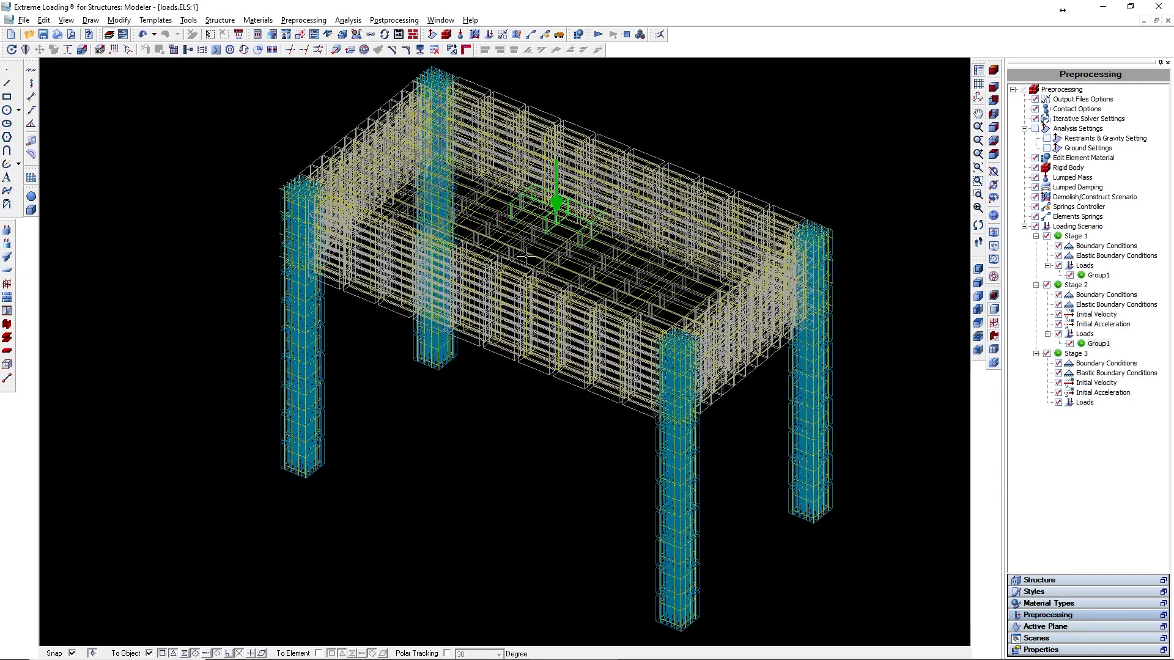
left_click(515, 313)
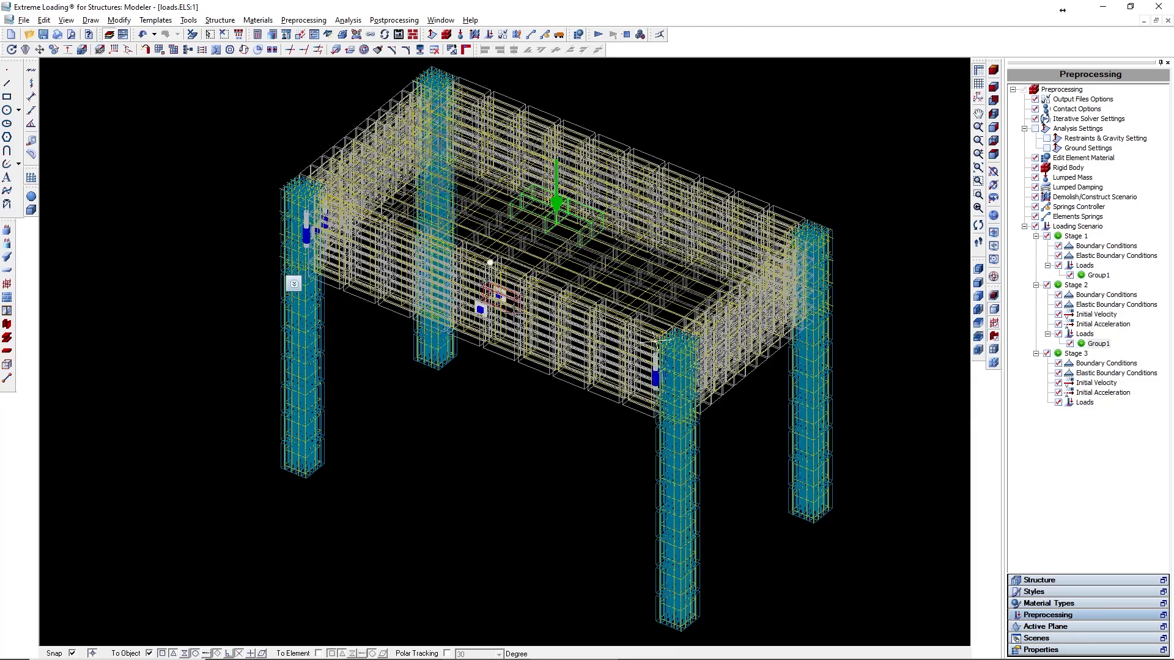
right_click(293, 286)
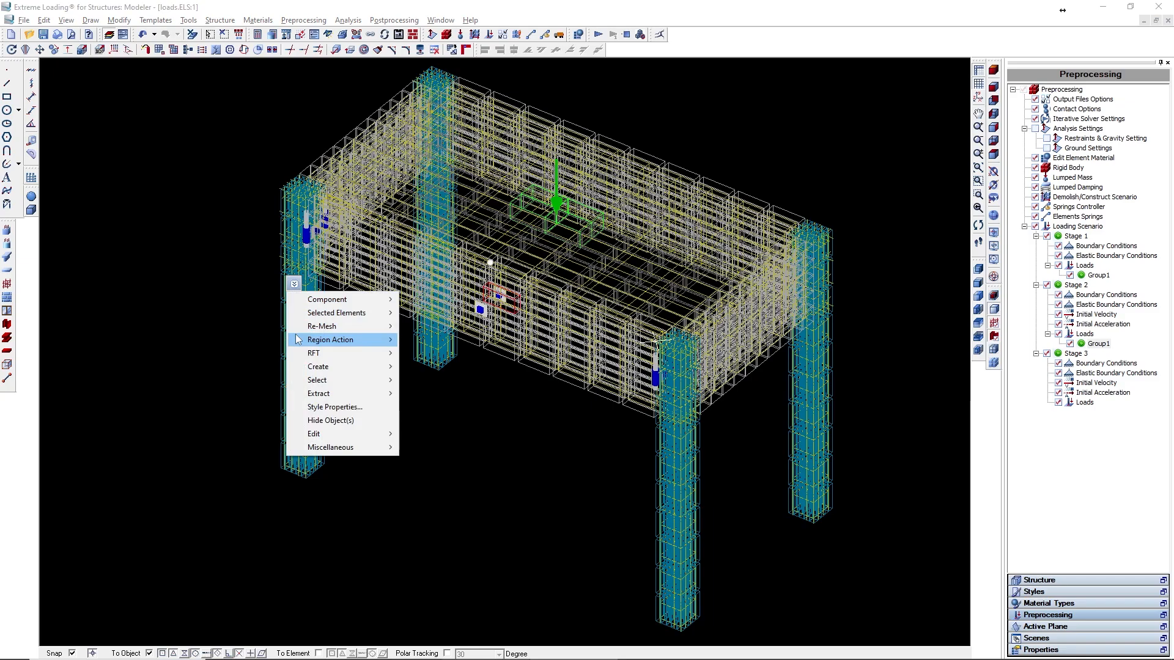
mouse_move(306, 340)
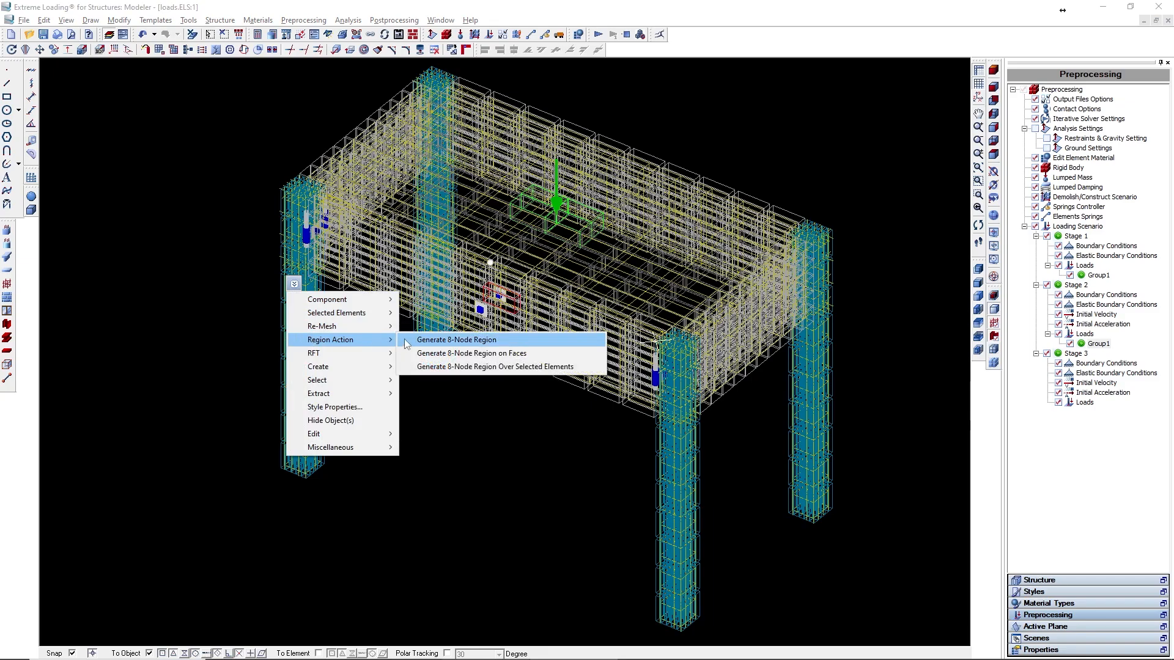
left_click(405, 339)
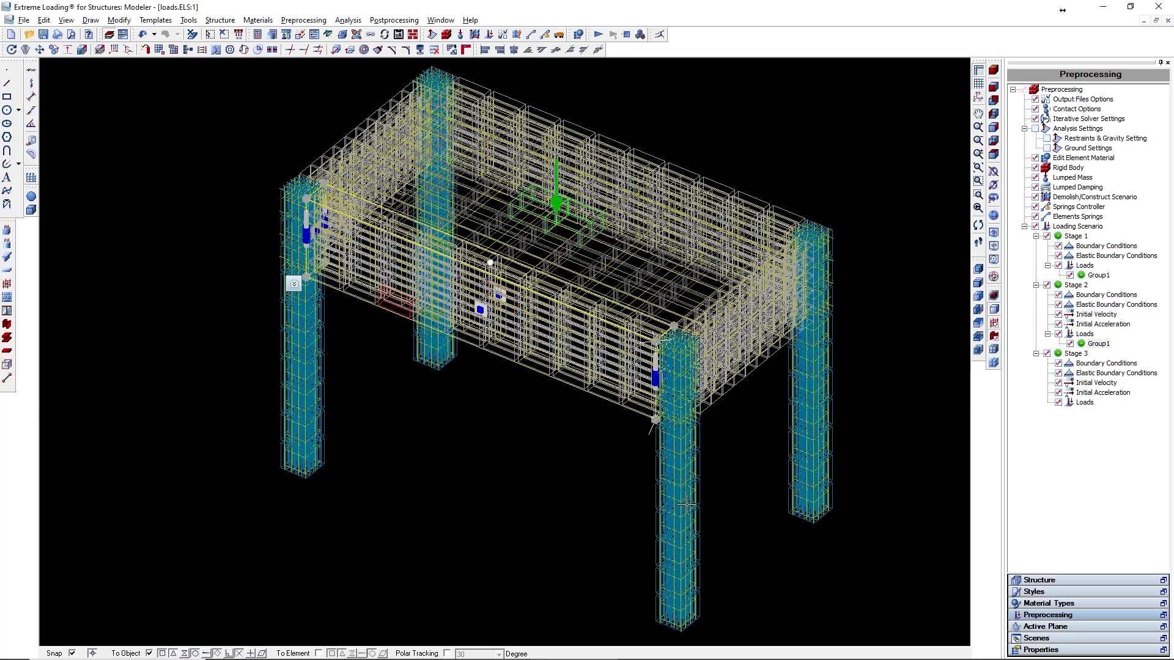
- Pick the new 8-node region from the properties object list and finish the selection for Group1
left_click(1074, 645)
left_click(1112, 89)
left_click(1117, 116)
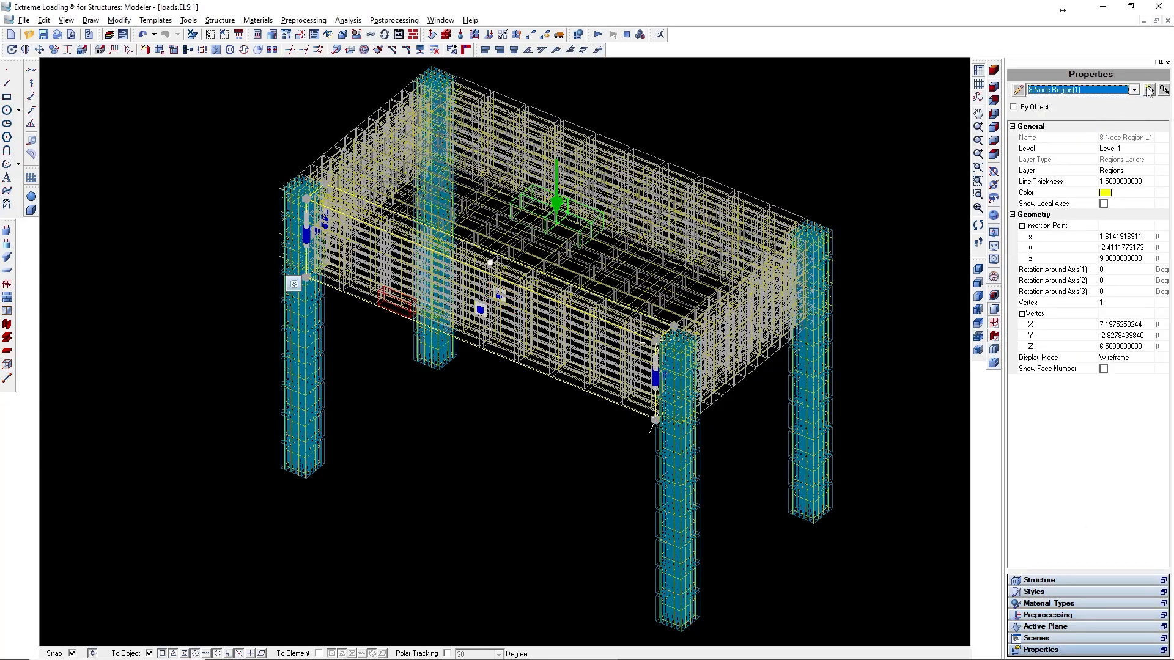
left_click(1149, 90)
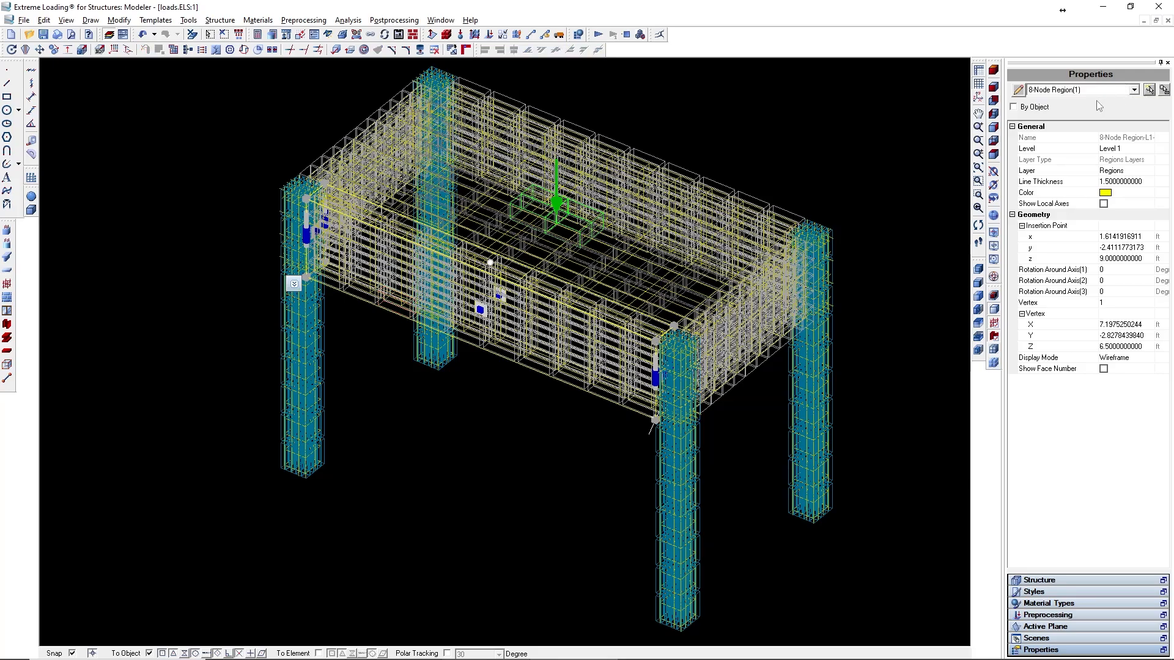
right_click(776, 111)
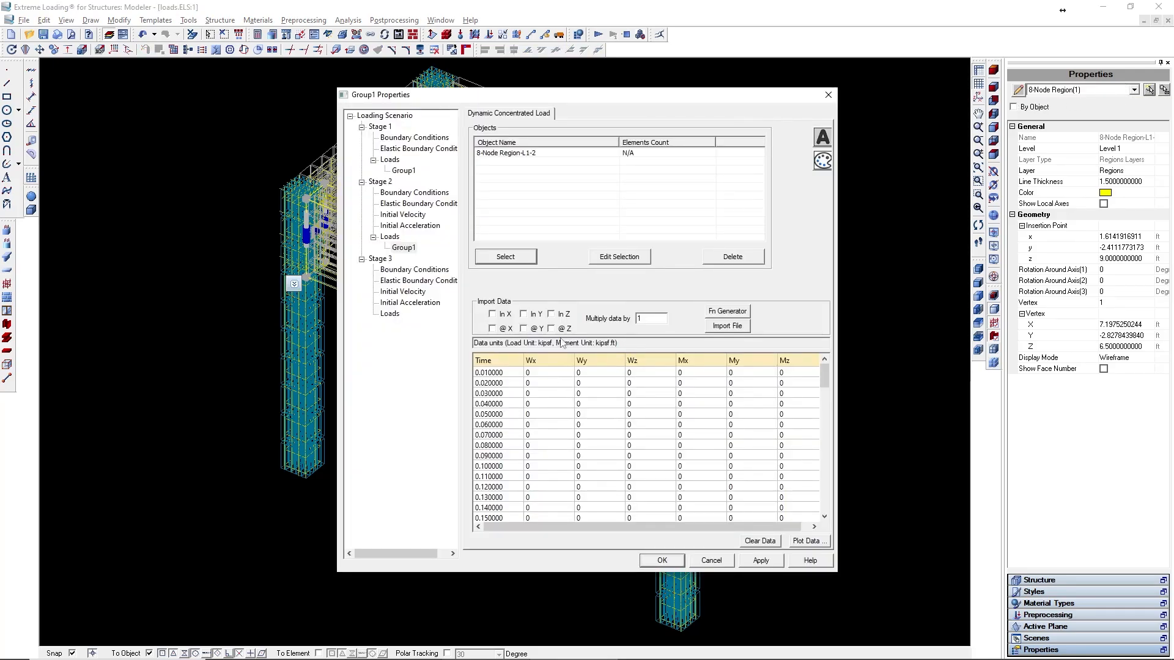
- Generate the Wx load history for the region as a Linear function with slope 2
left_click(644, 155)
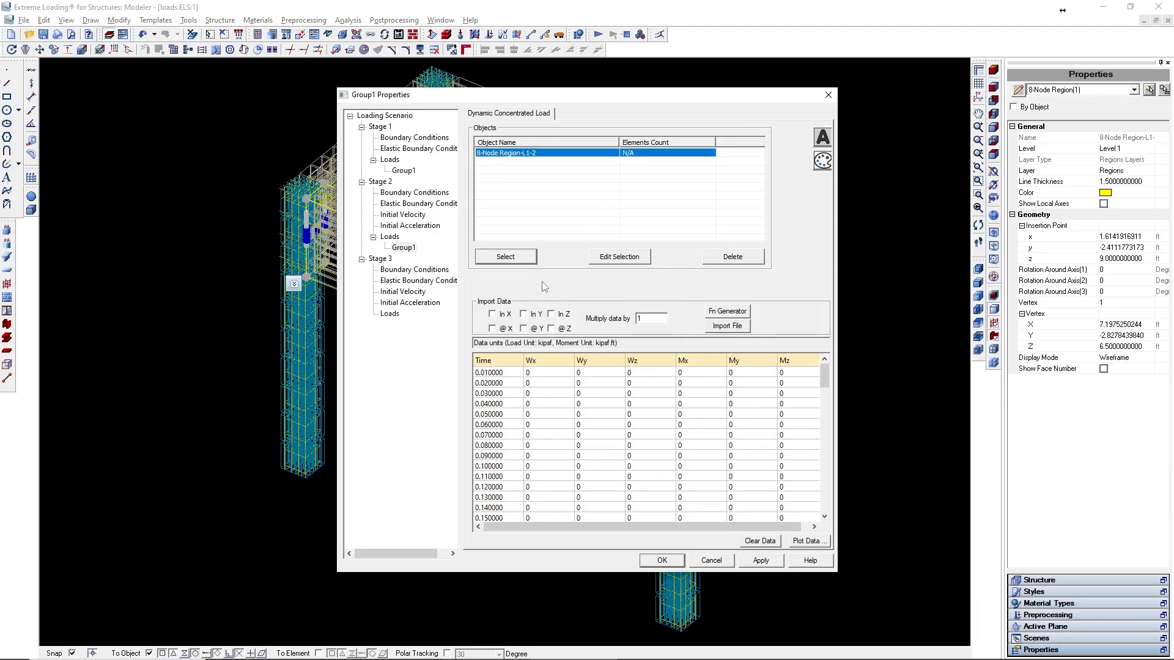
left_click(495, 314)
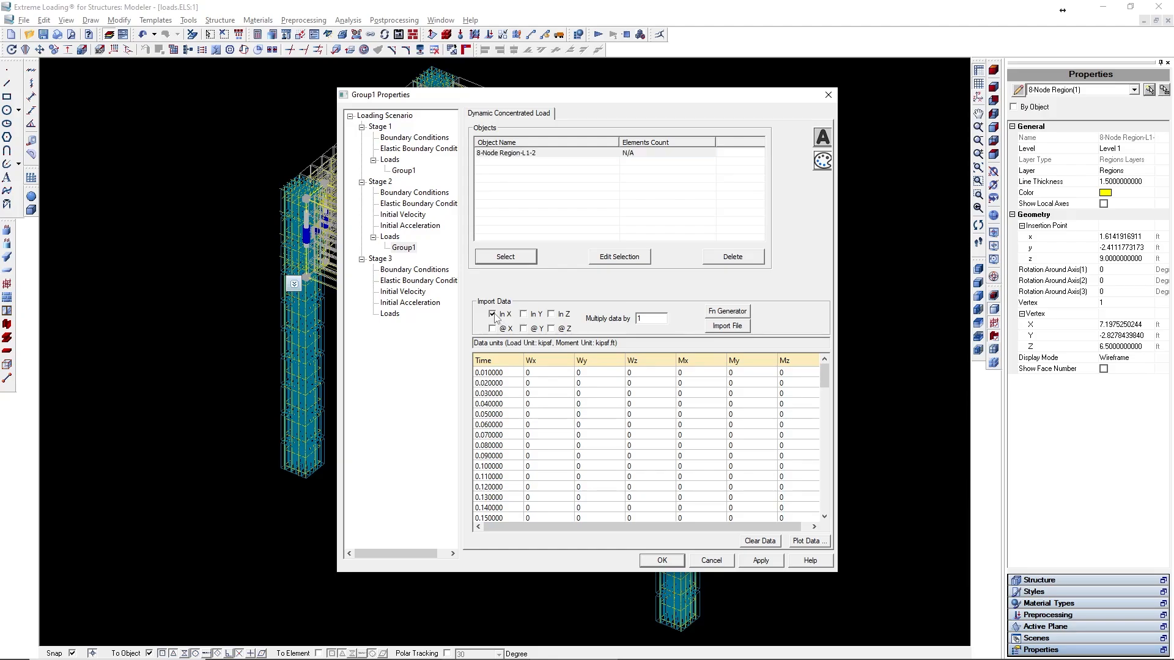
left_click(745, 315)
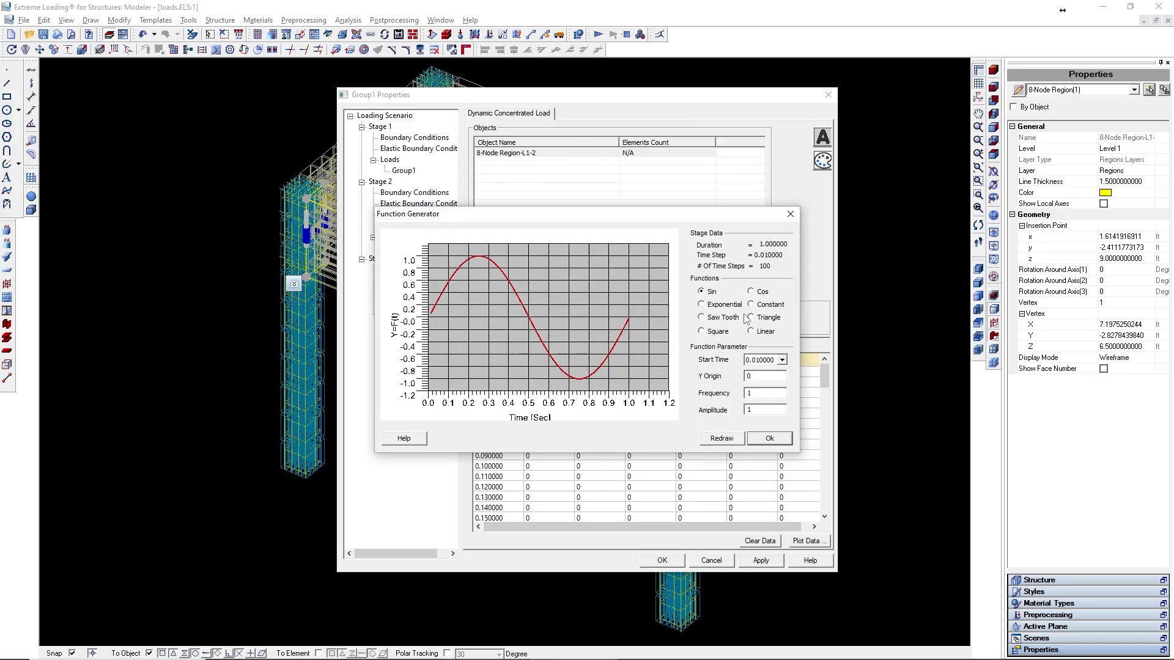
left_click(750, 332)
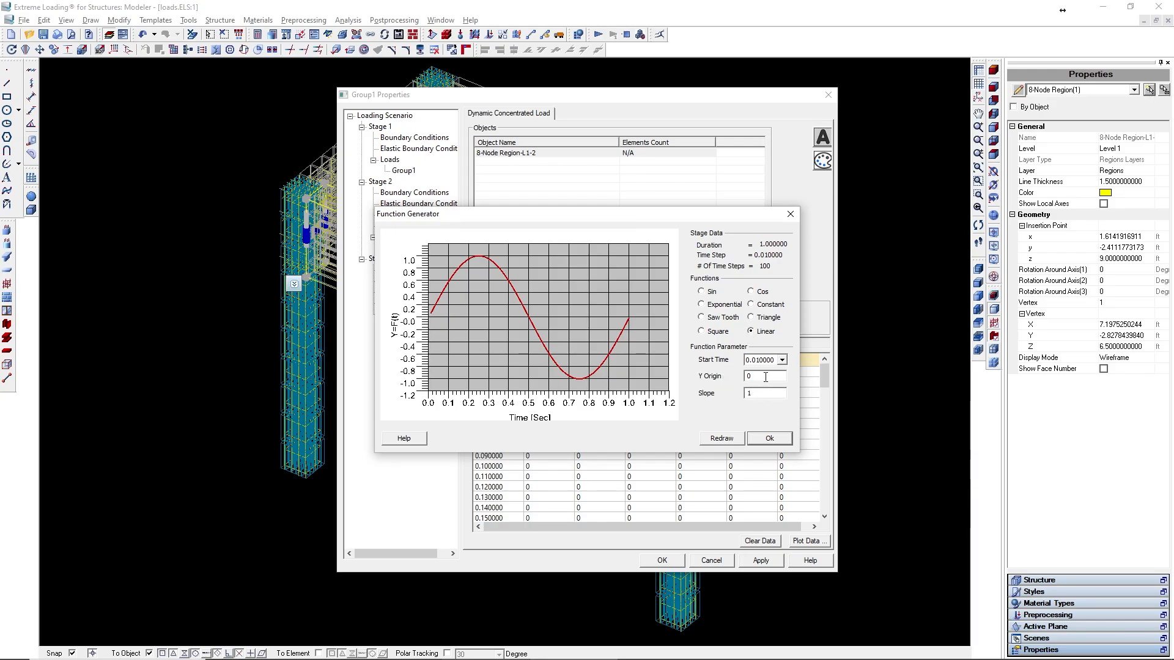
key("Tab")
type("2")
left_click(768, 438)
scroll(559, 382, "down", 3)
scroll(558, 382, "down", 20)
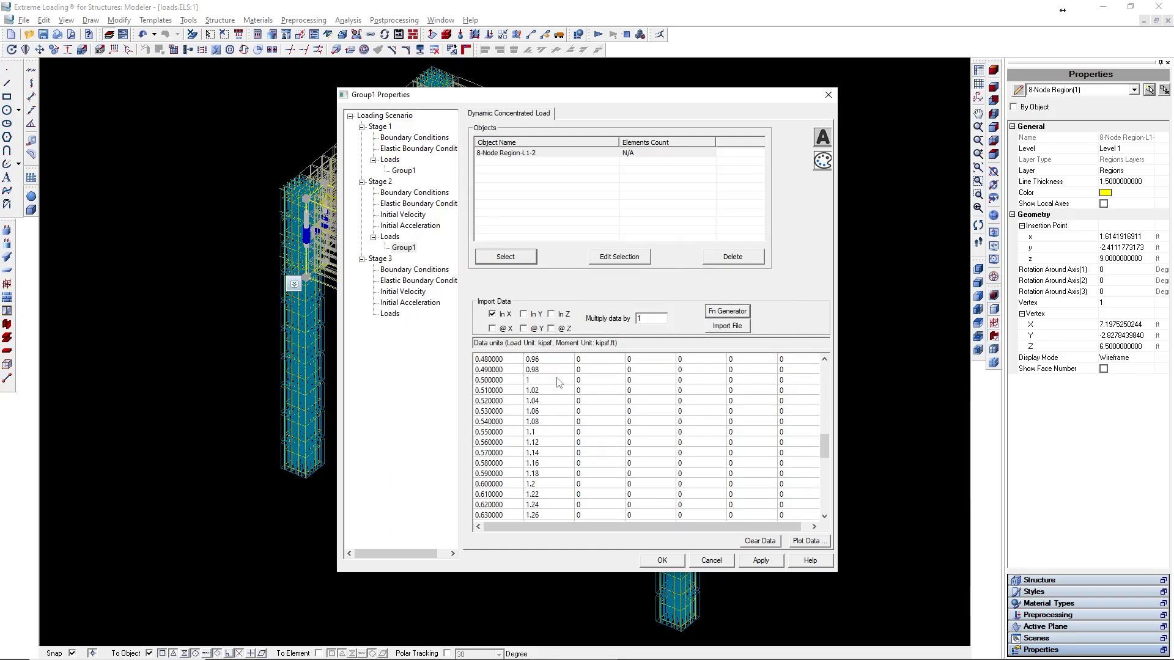
scroll(558, 382, "up", 20)
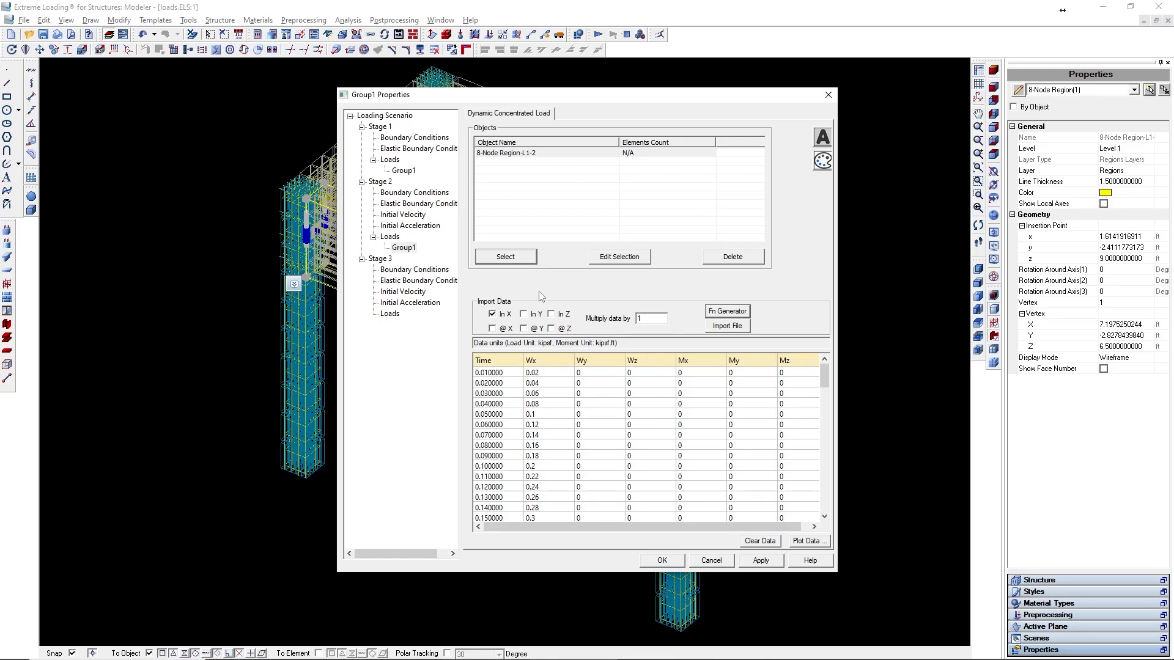
- Generate the Wy load history as a Sin function with frequency 1 and amplitude 1
left_click(492, 313)
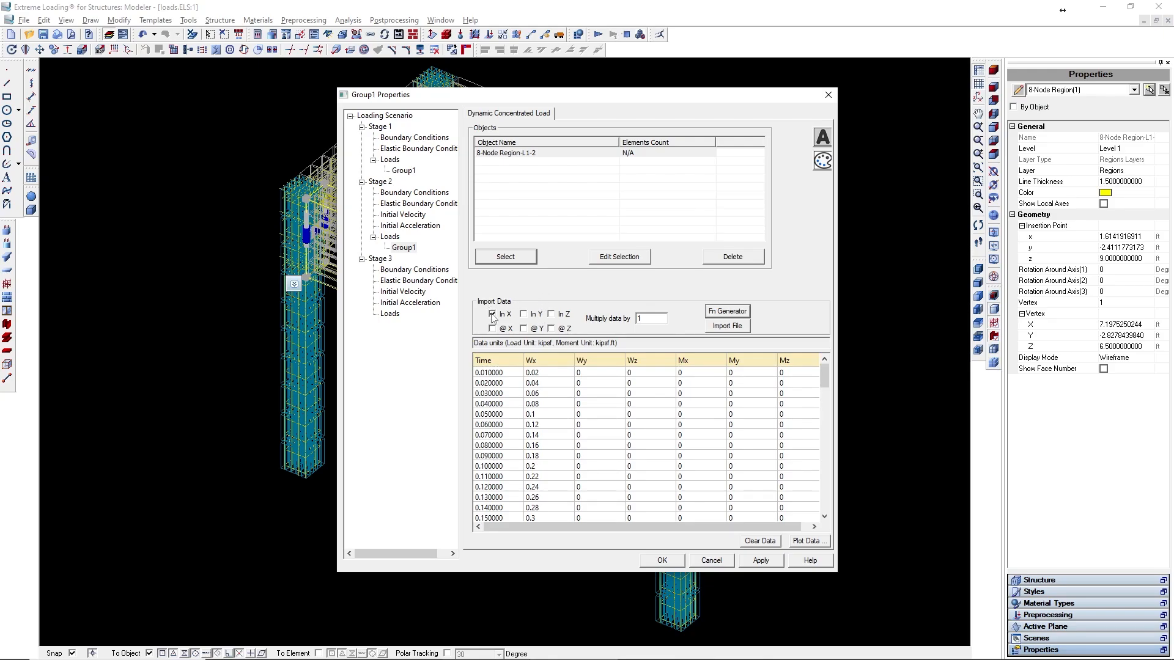
left_click(524, 315)
left_click(724, 313)
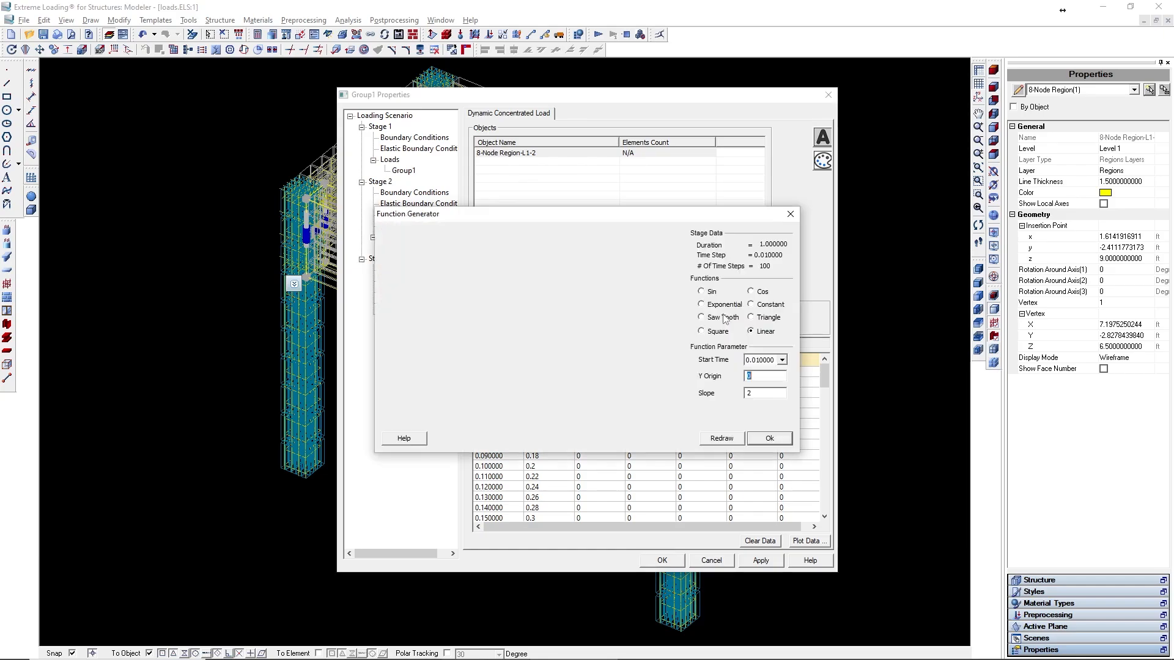
left_click(711, 292)
double_click(749, 393)
type("1")
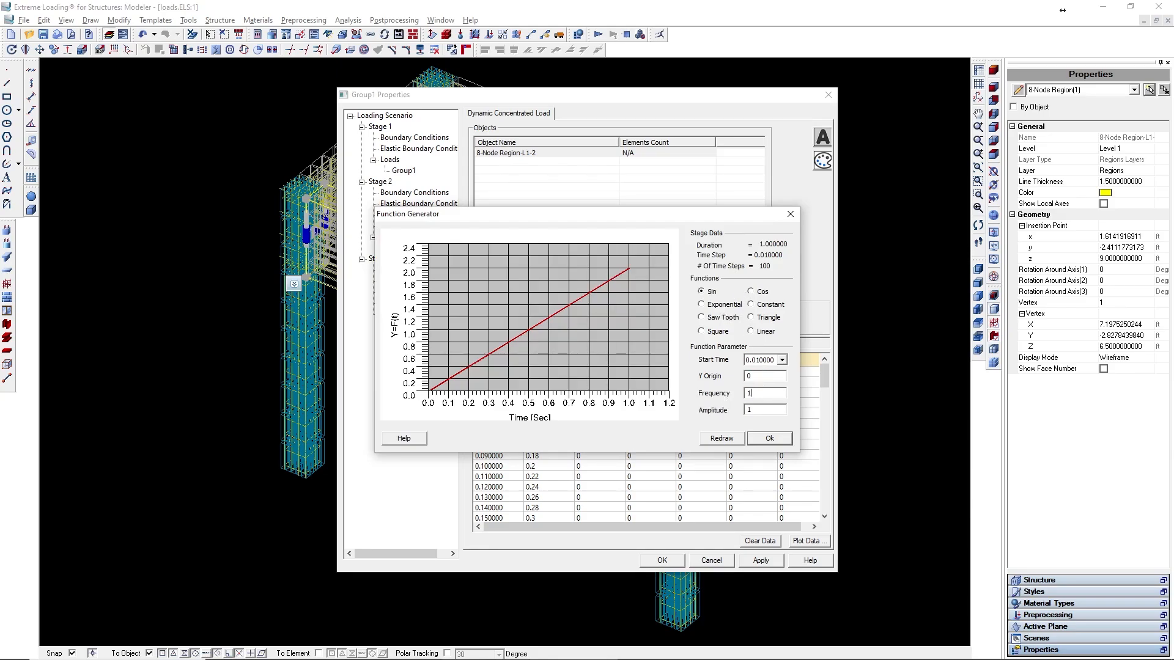
left_click(723, 438)
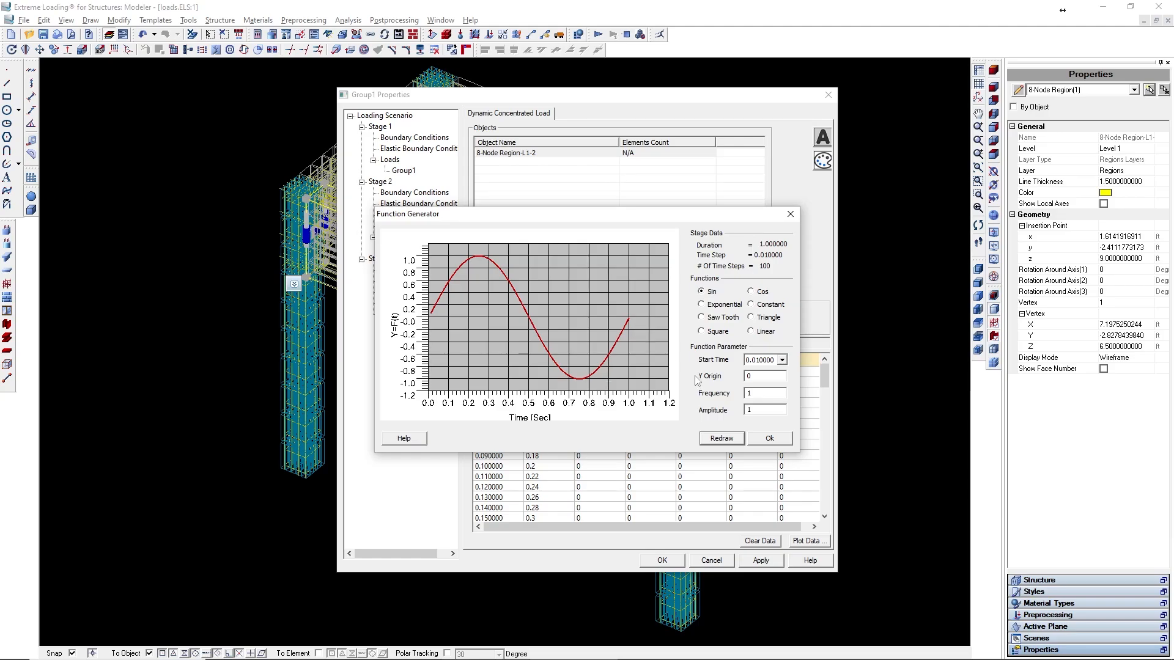
left_click(785, 442)
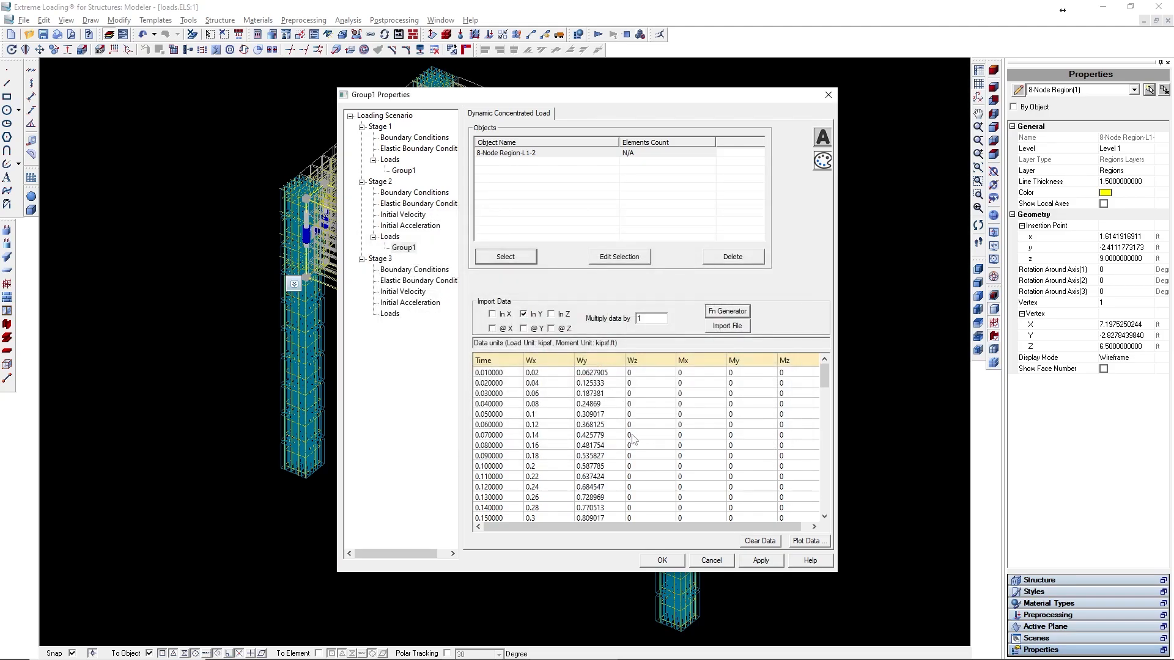
scroll(633, 438, "down", 20)
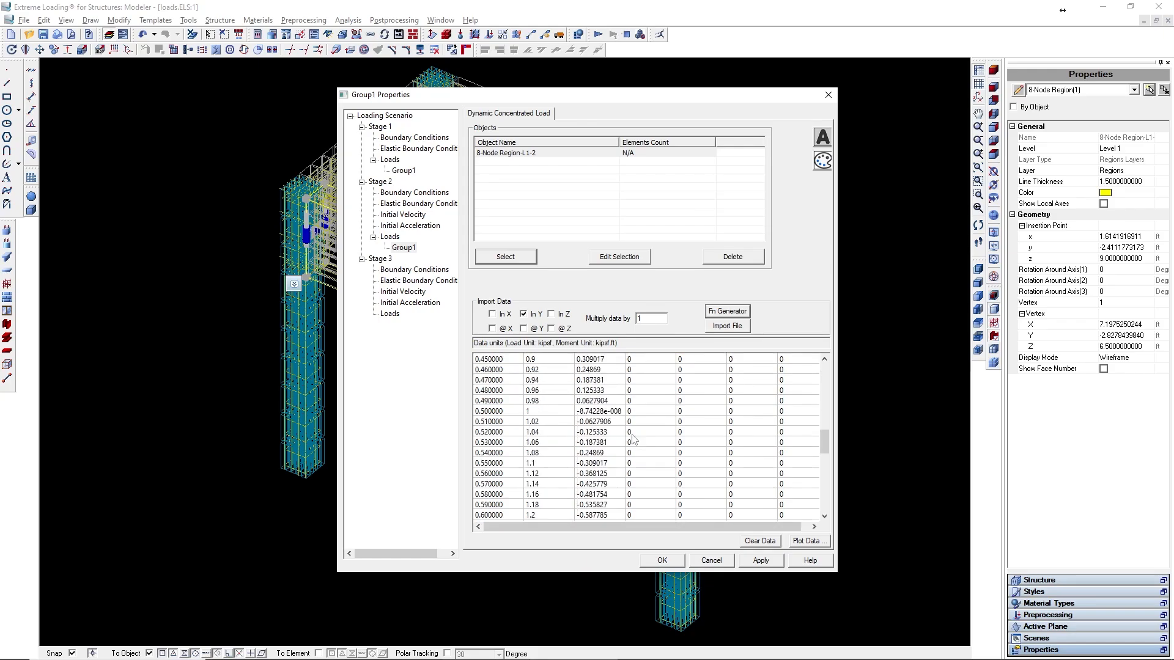
- Set Wx and Wy at time 1.000000 to 0
left_click(543, 515)
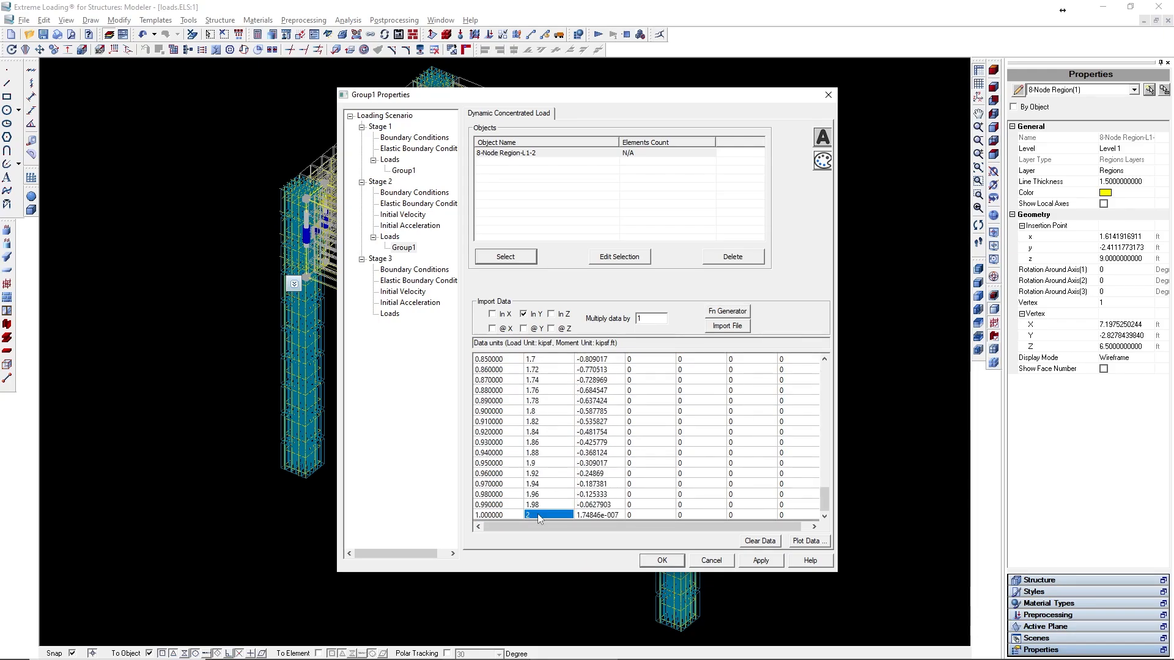
type("0")
left_click(596, 515)
type("0")
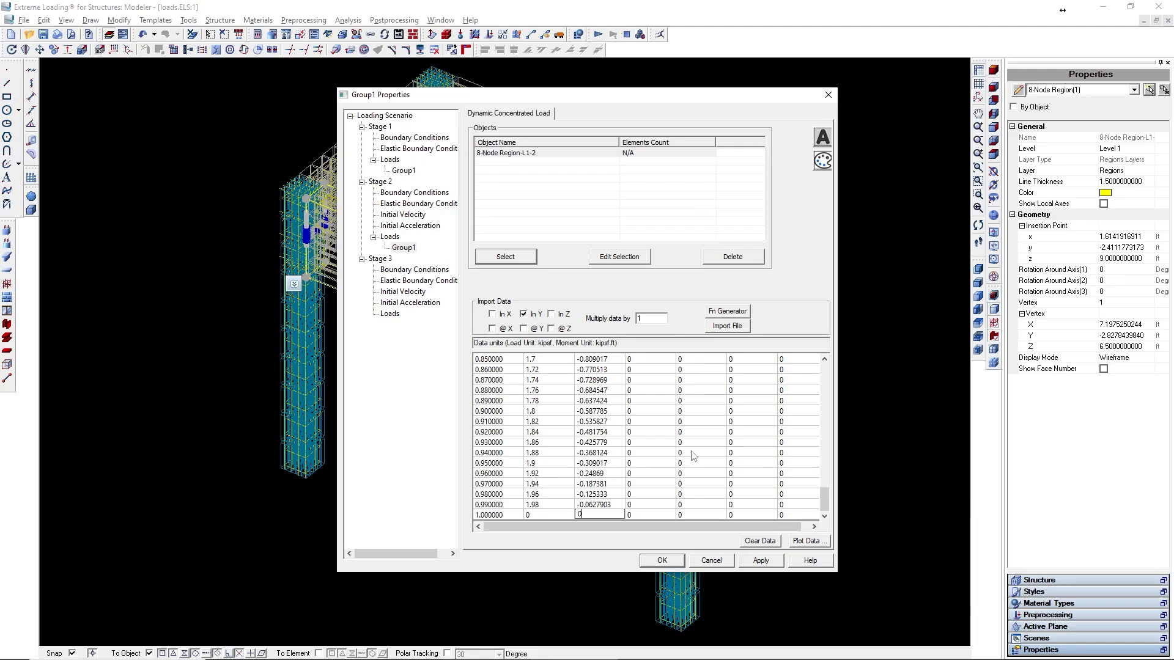
- Apply the Group1 load data and add a new dynamic concentrated load group to Stage 2
left_click(759, 561)
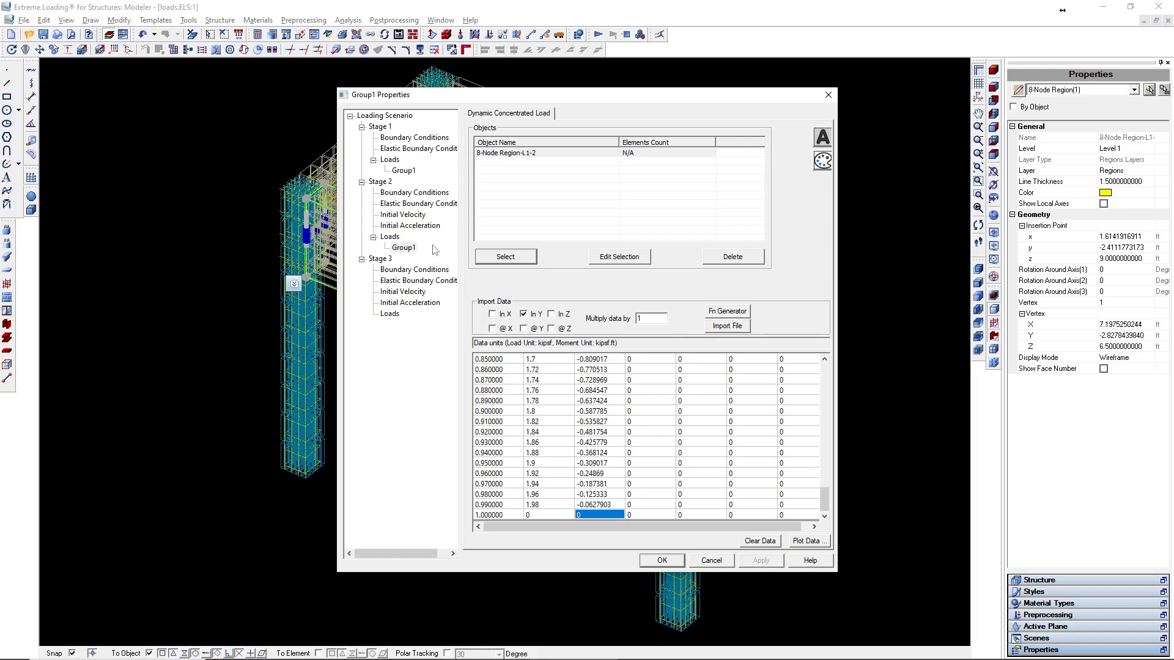
left_click(391, 237)
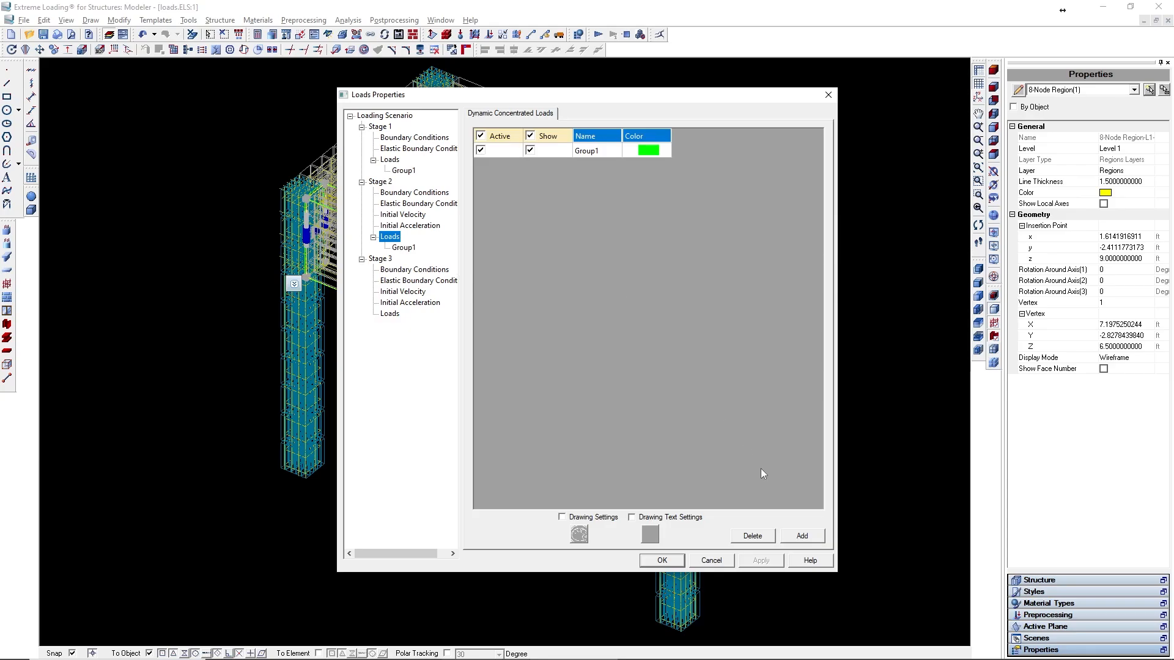
left_click(801, 535)
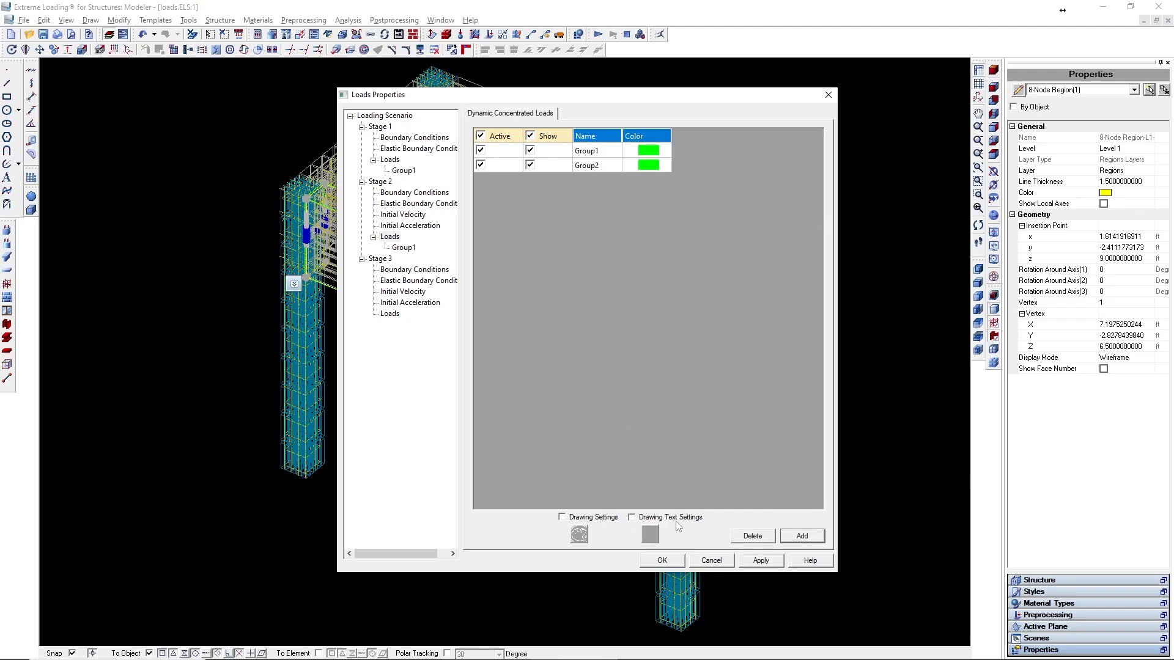
- Enable drawing settings and set the dynamic load groups' drawing color to blue, applying and closing the dialog
left_click(603, 522)
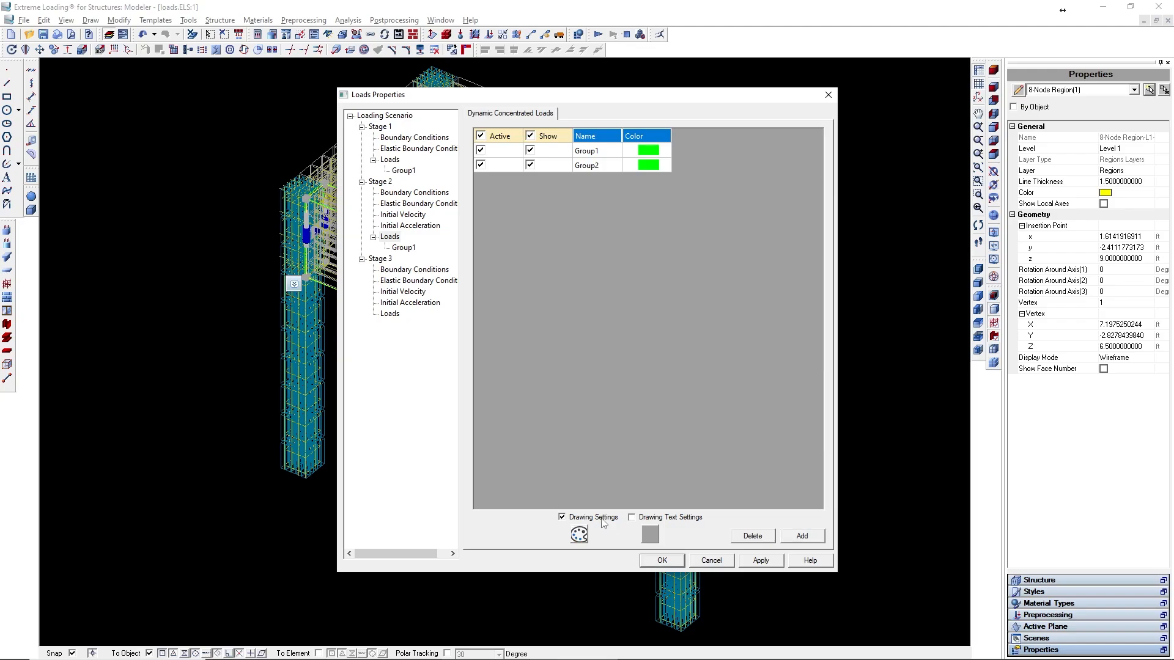
left_click(679, 519)
left_click(579, 534)
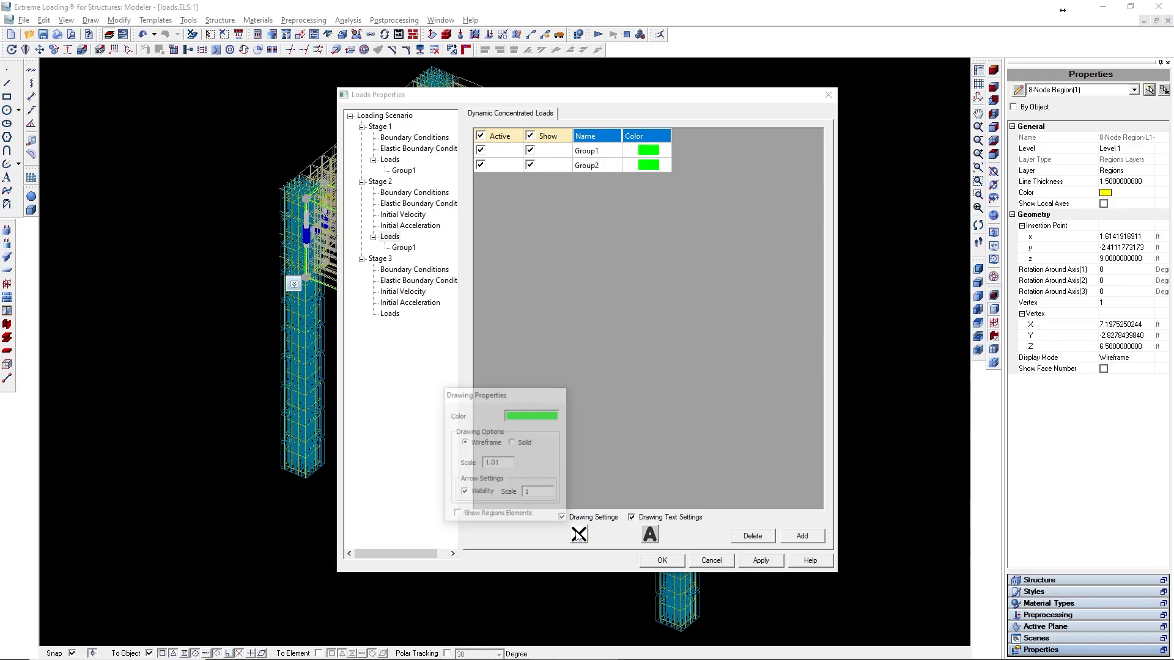
left_click(544, 415)
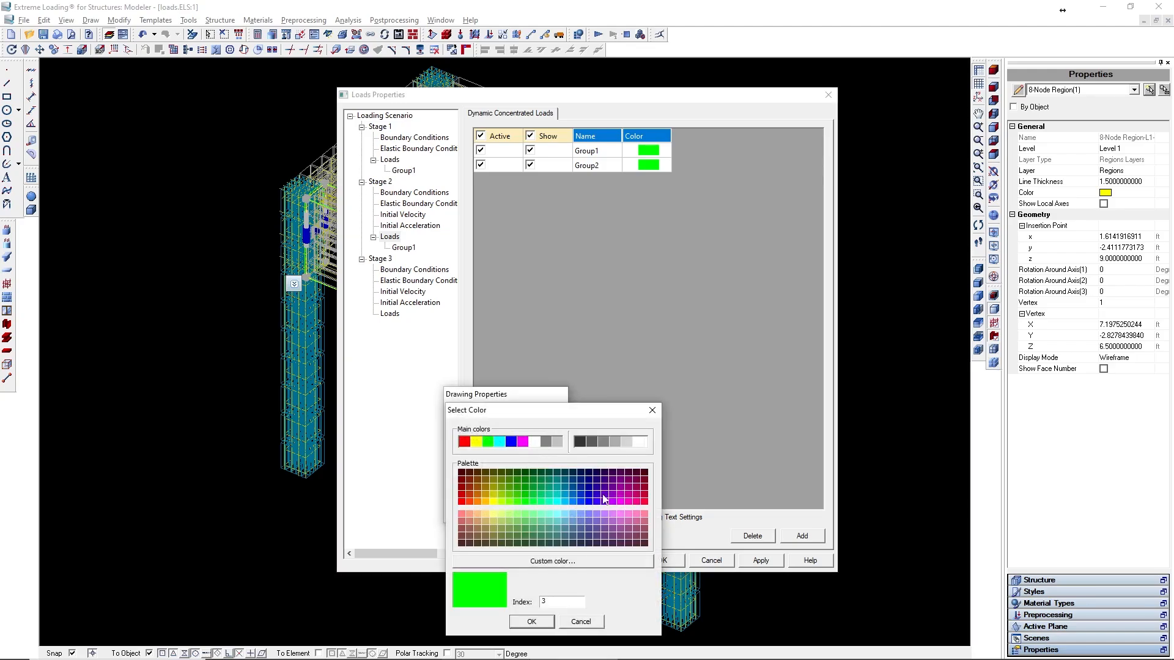
left_click(511, 442)
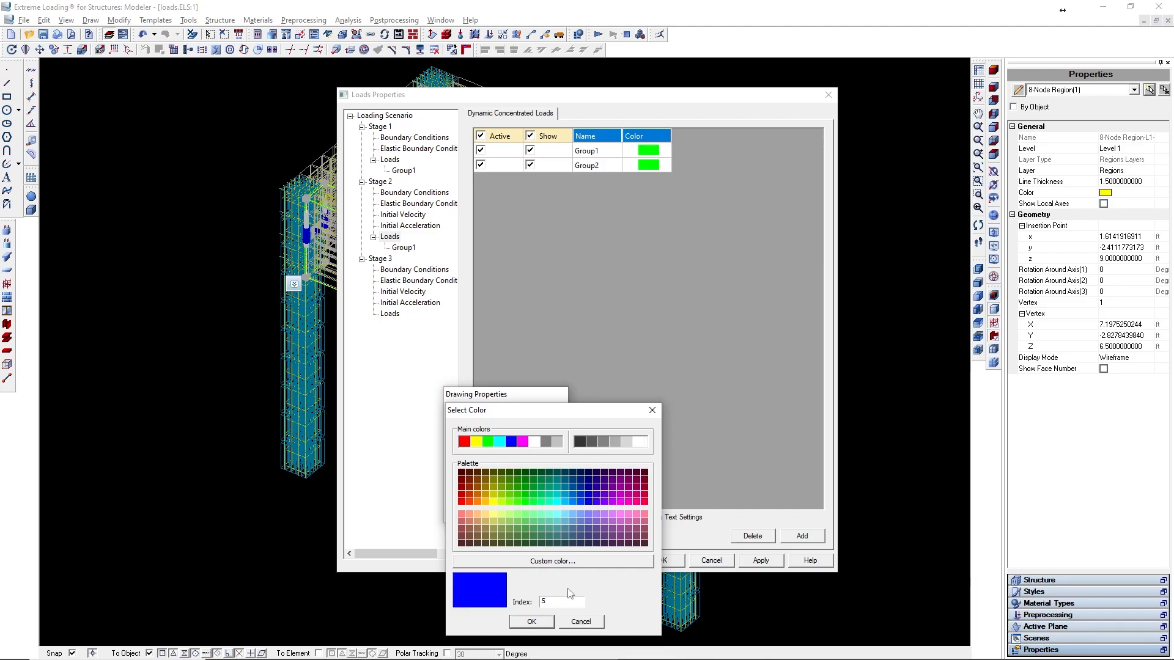
left_click(543, 624)
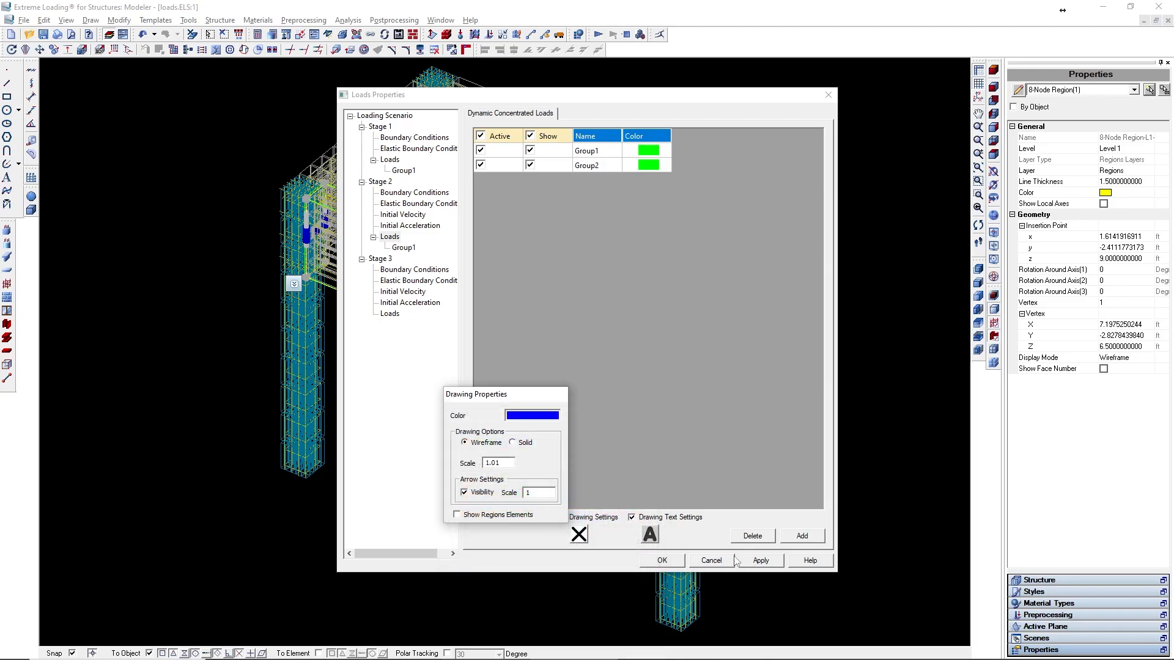
left_click(761, 562)
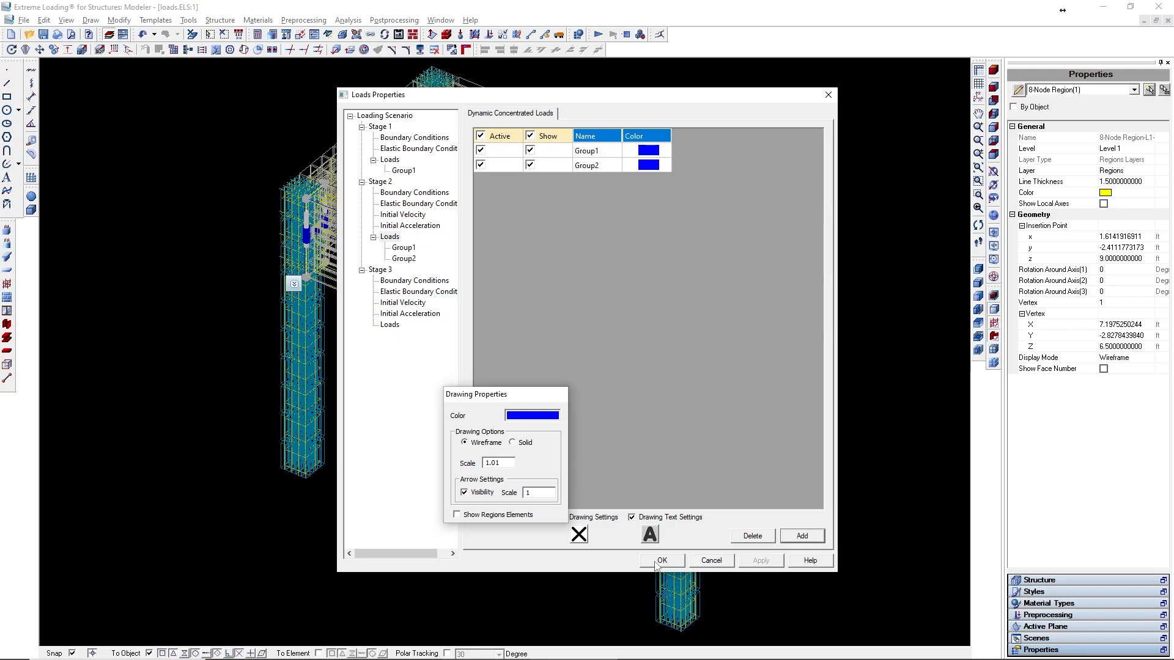
left_click(654, 558)
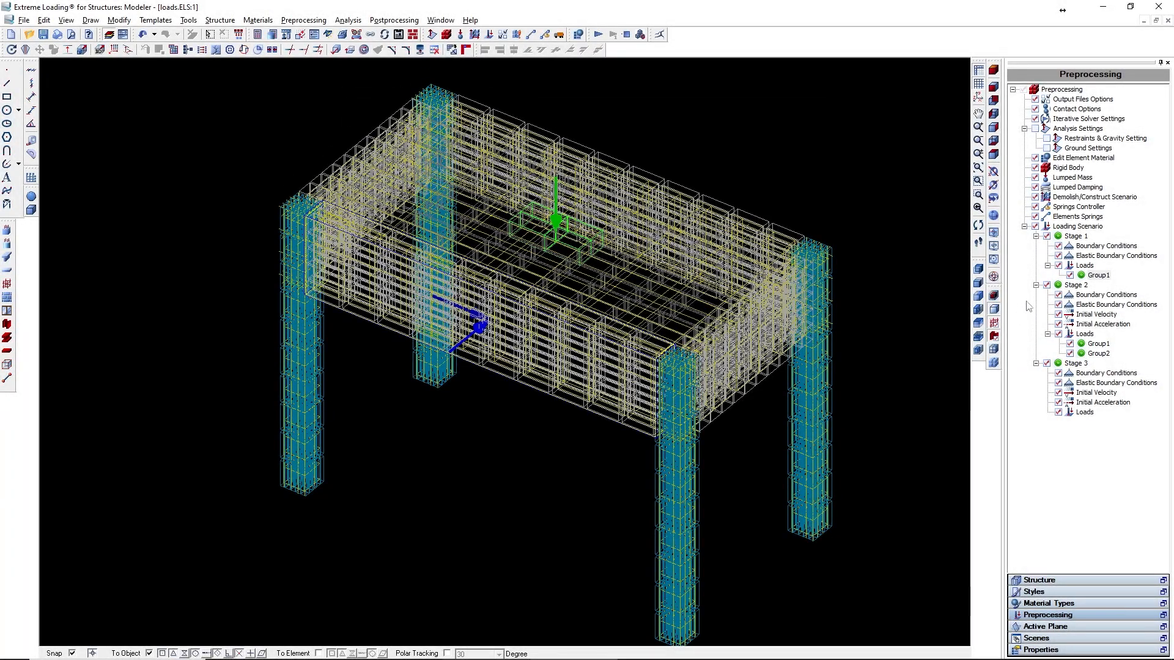
- Deactivate the static Group1 load in Stage 1 and confirm
double_click(1082, 265)
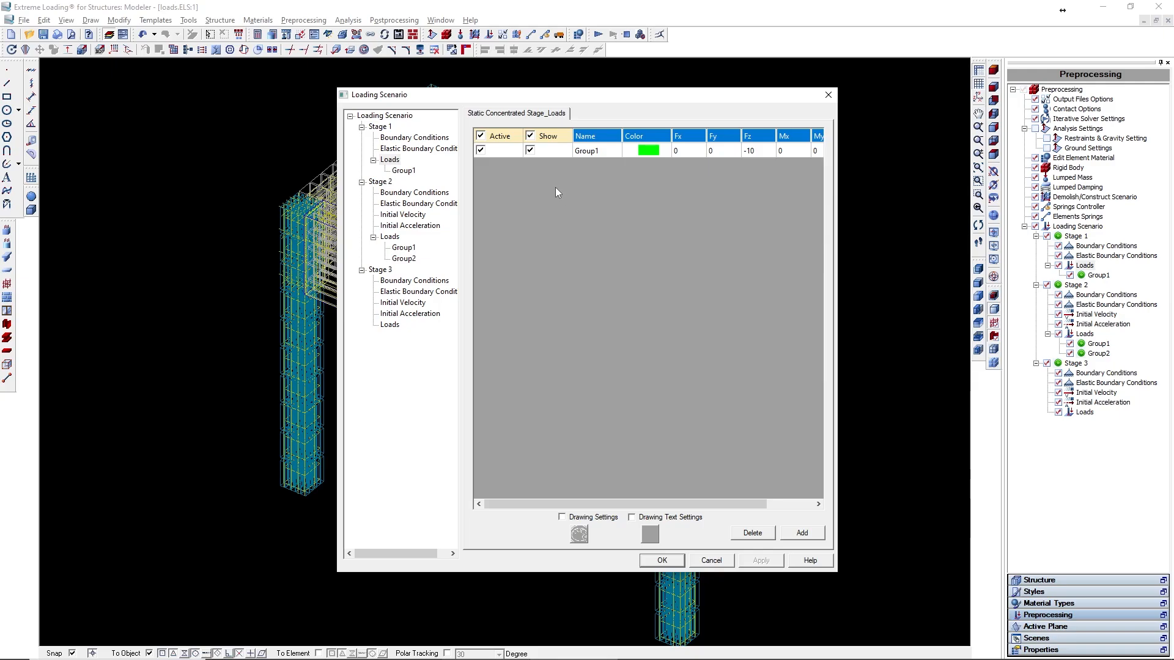
left_click(480, 151)
left_click(760, 561)
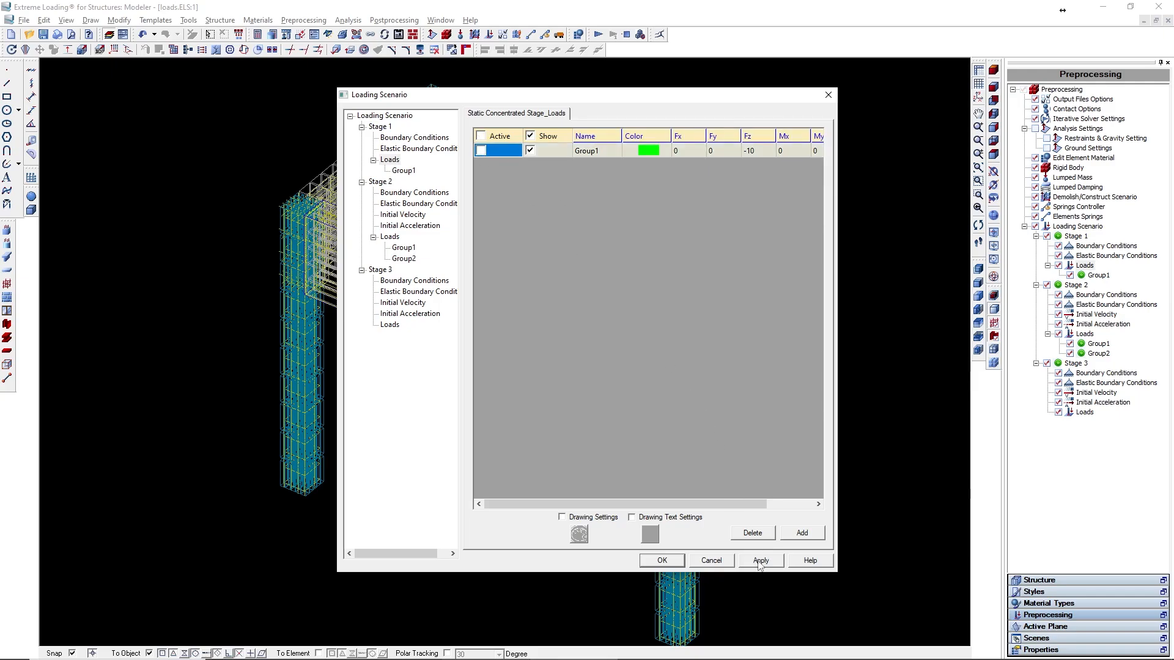
left_click(662, 561)
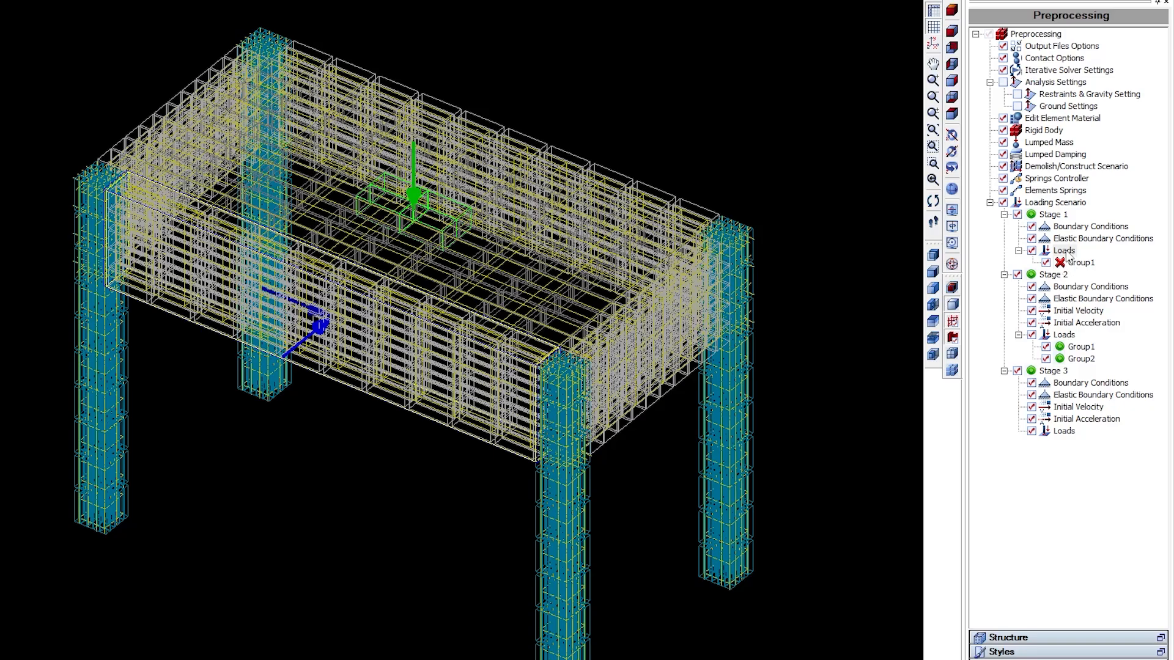
- Hide the static Group1 load of Stage 1
double_click(1064, 250)
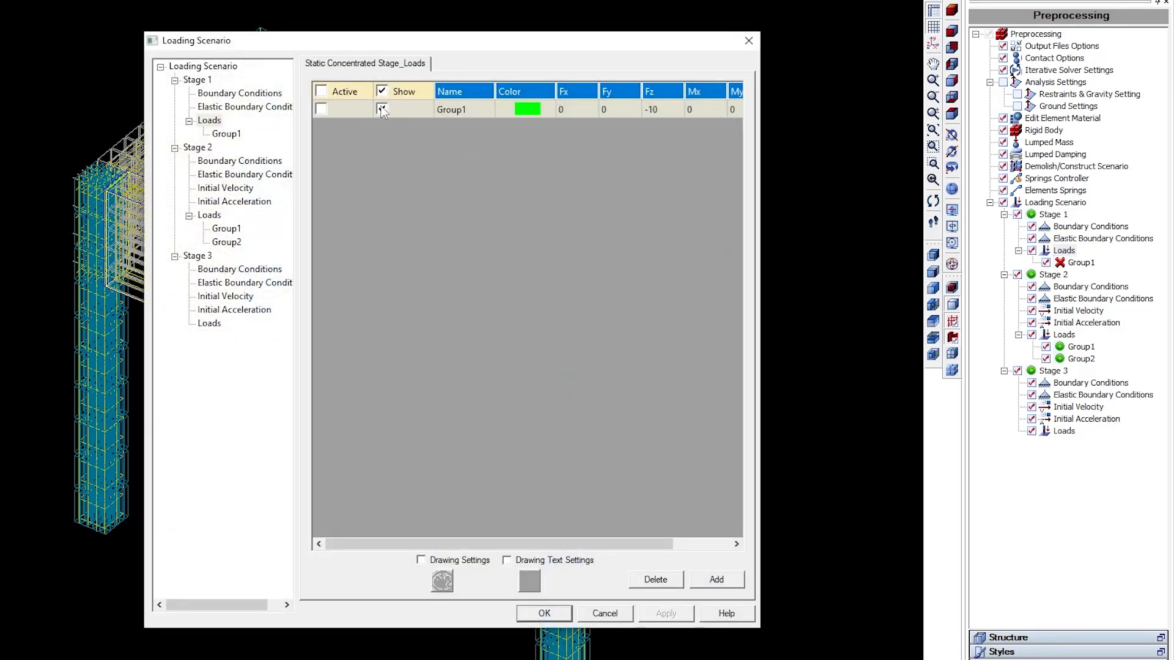
left_click(382, 109)
left_click(666, 613)
left_click(544, 613)
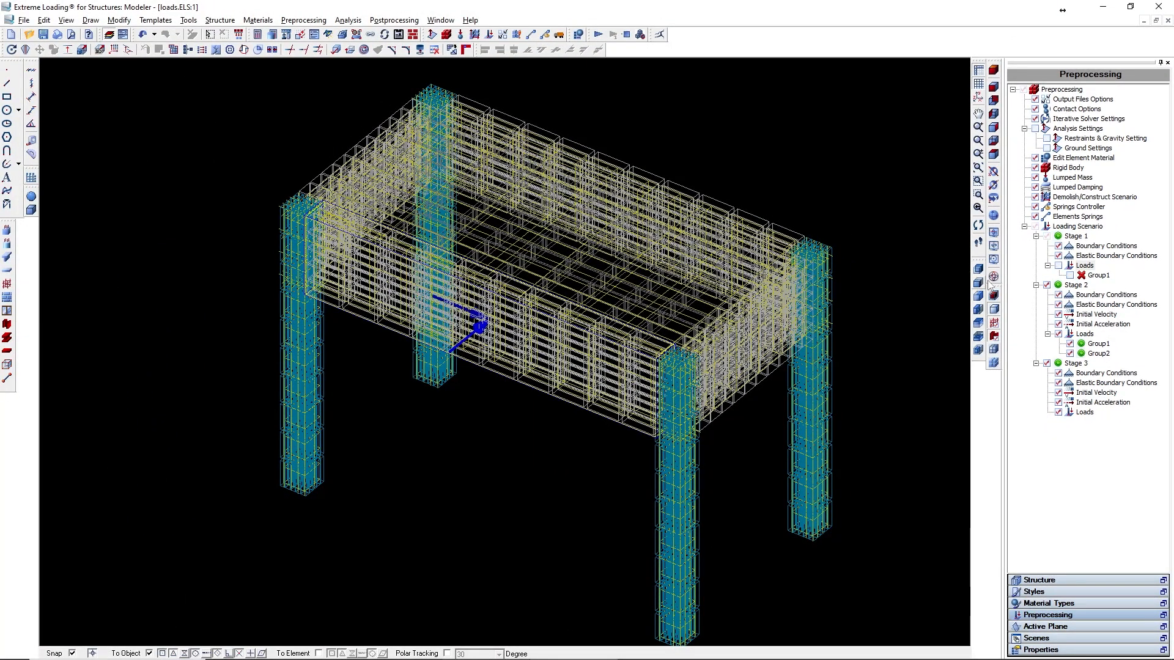
- Toggle the Stage 1 Group1 load's visibility back on in the tree
left_click(1070, 276)
left_click(1070, 276)
left_click(1070, 276)
left_click(1070, 276)
left_click(1070, 276)
left_click(1070, 276)
left_click(1070, 276)
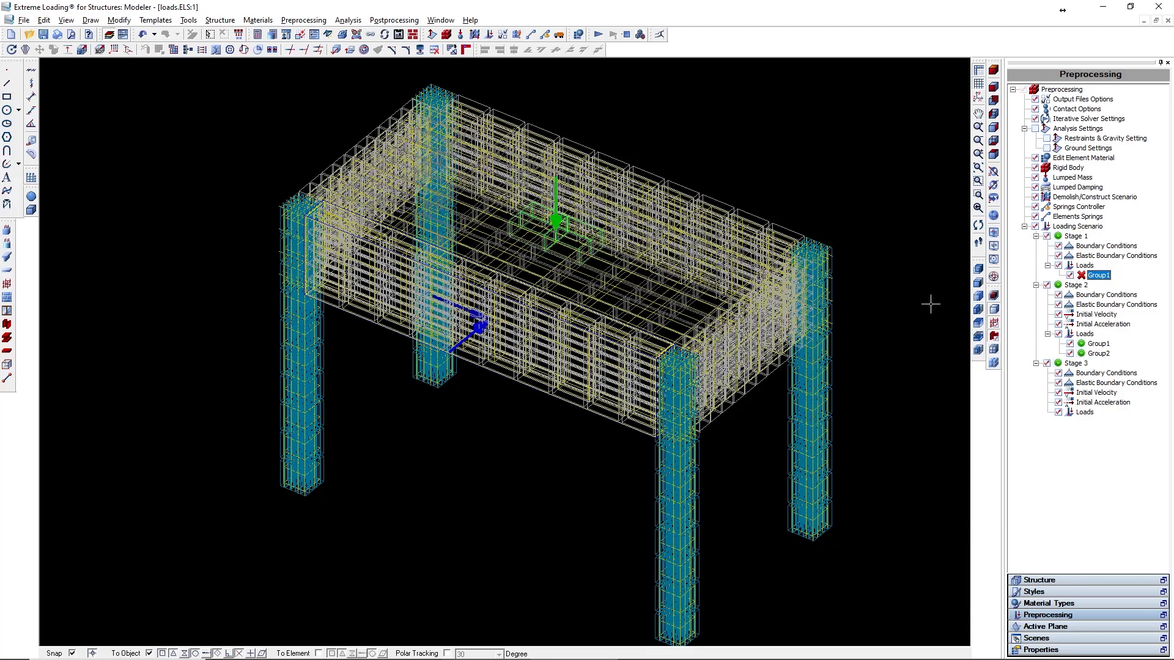
- Delete the Group2 load from Stage 2
right_click(1095, 353)
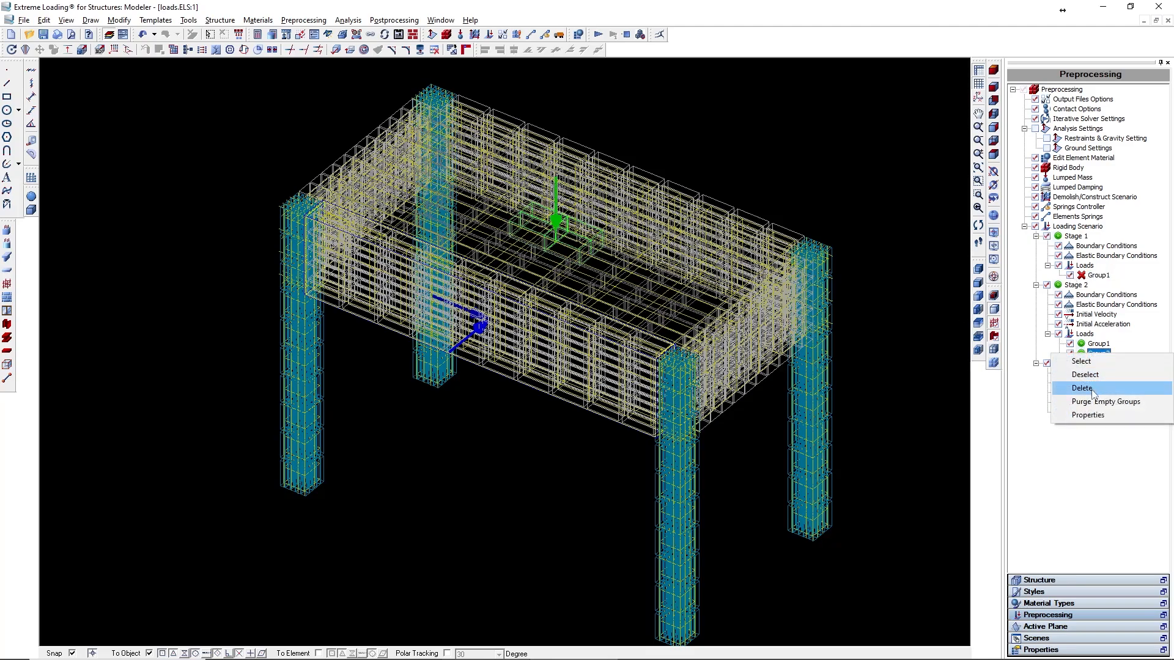
left_click(1081, 388)
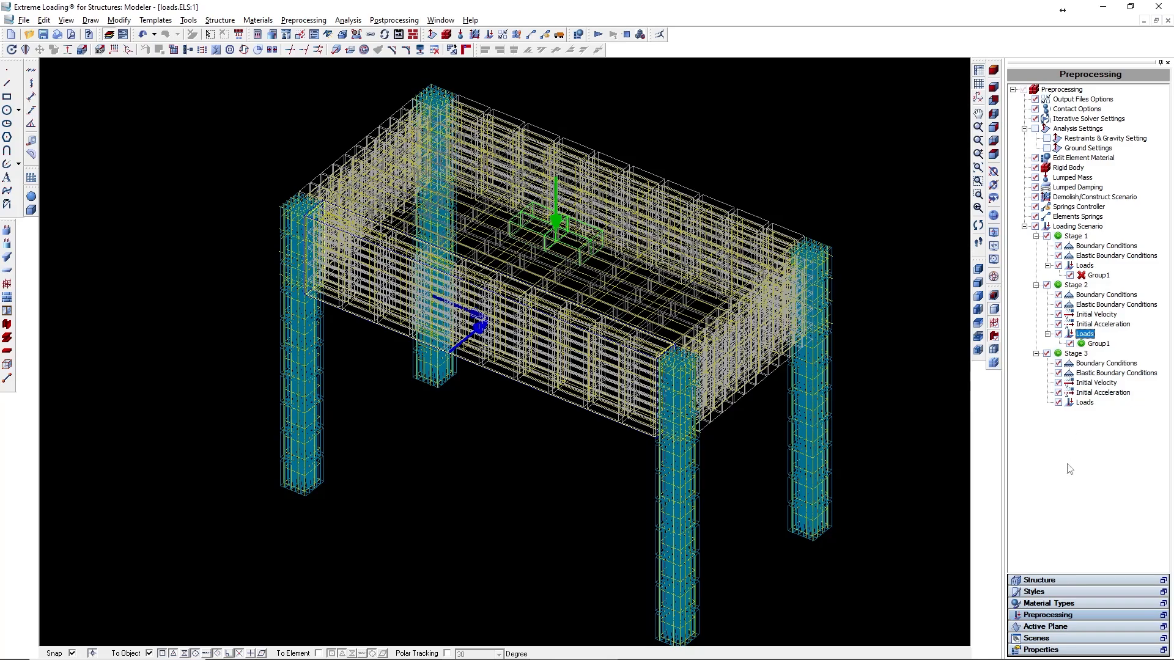
- Run the analysis and open the results viewer
left_click(598, 35)
left_click(578, 359)
left_click(626, 360)
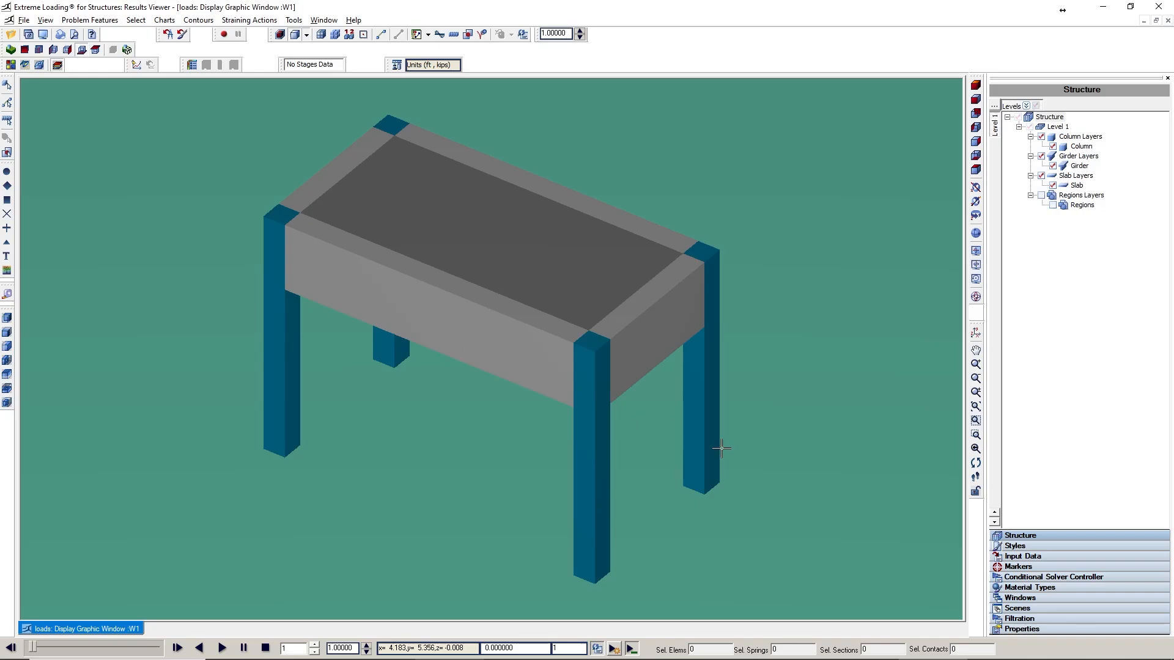
- Set the displacement scale factor to 10 and play the results animation
left_click(1062, 557)
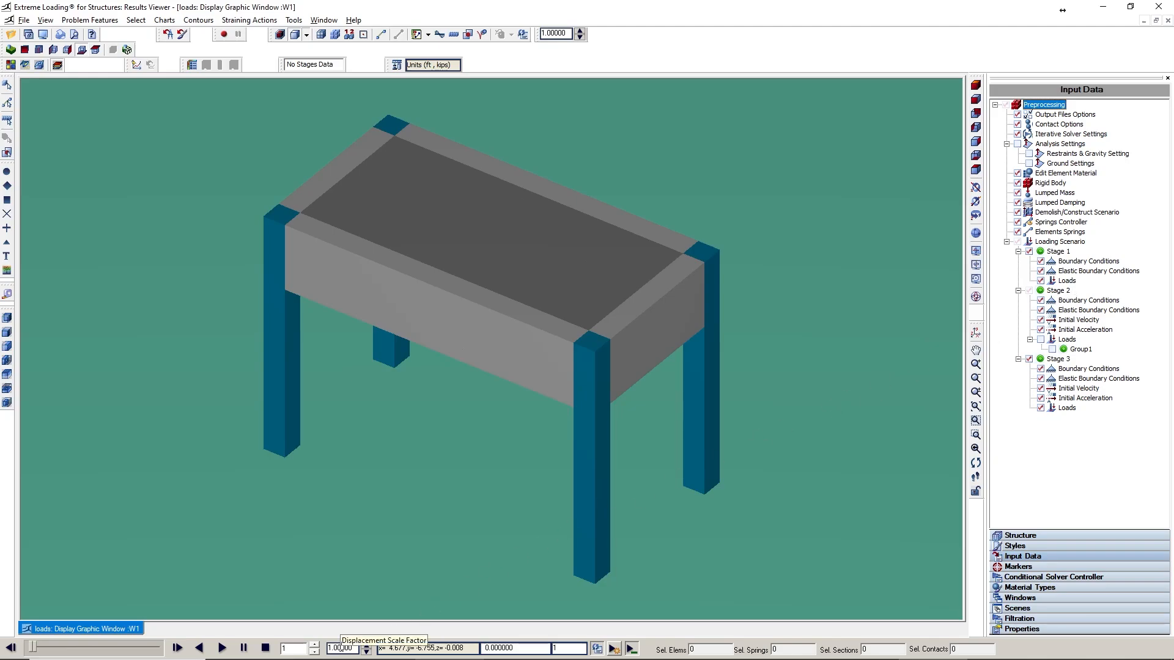
double_click(355, 647)
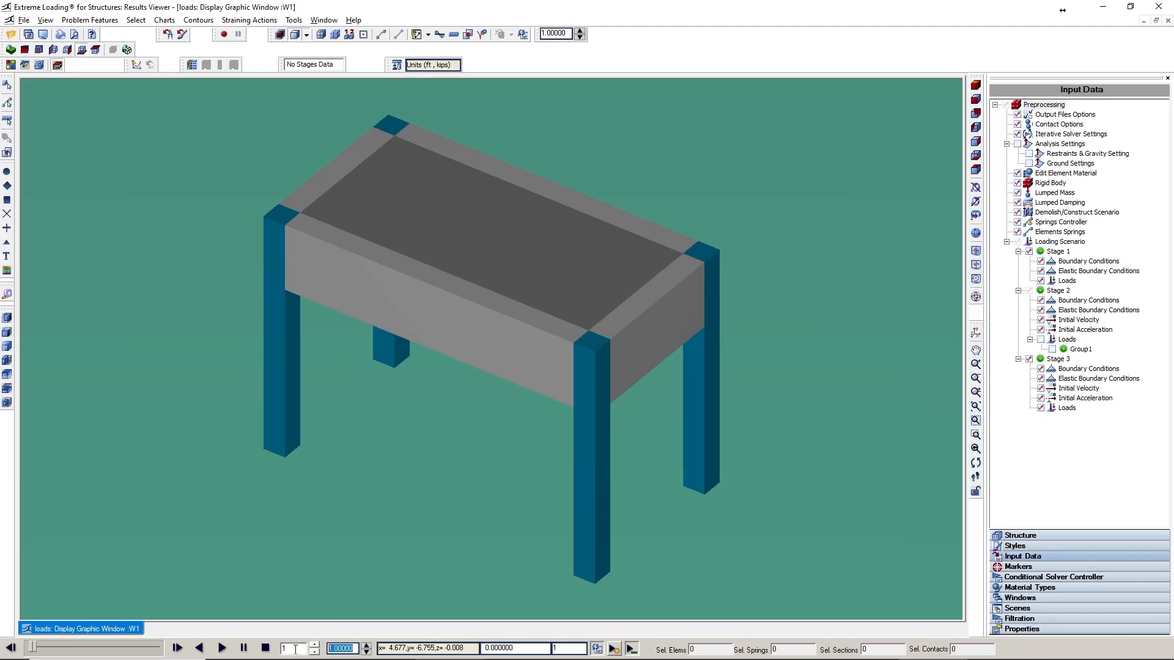
type("10")
left_click(222, 648)
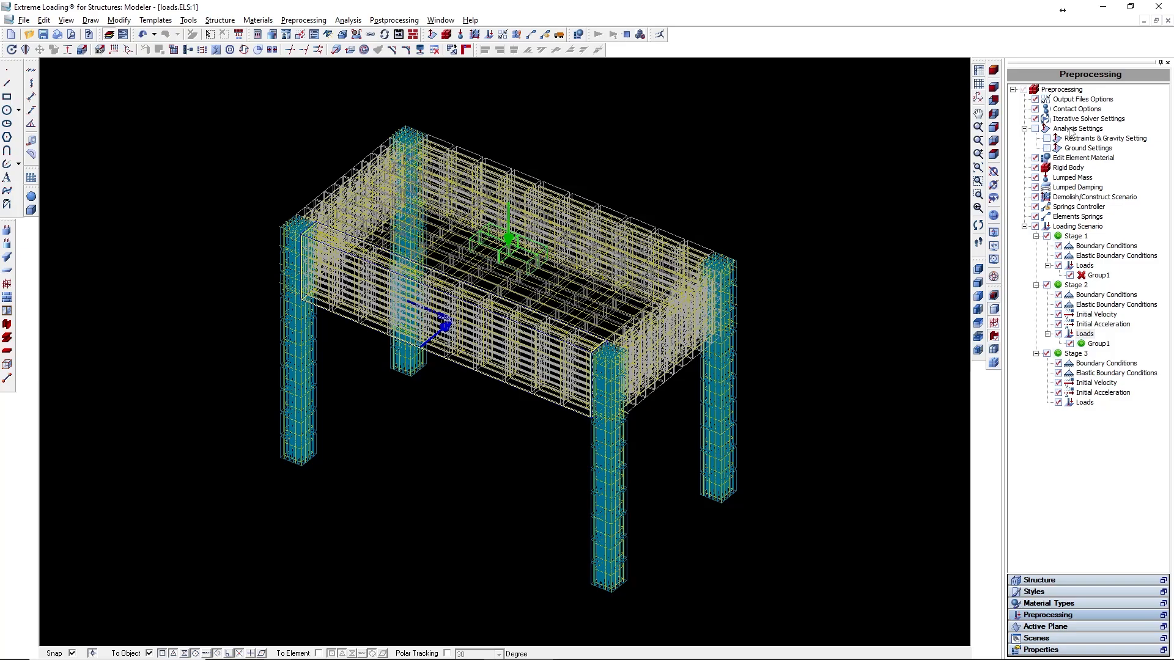
- Rename the analysis output folder to loads_2
double_click(1069, 130)
left_click(563, 156)
key("BackSpace")
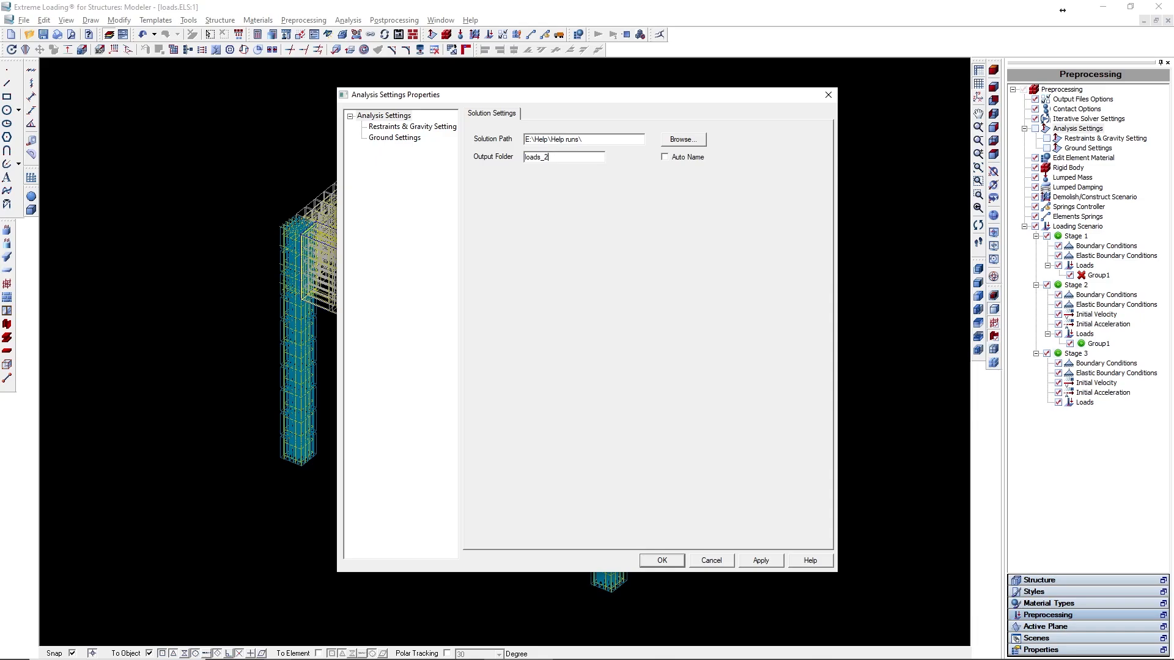
key("Return")
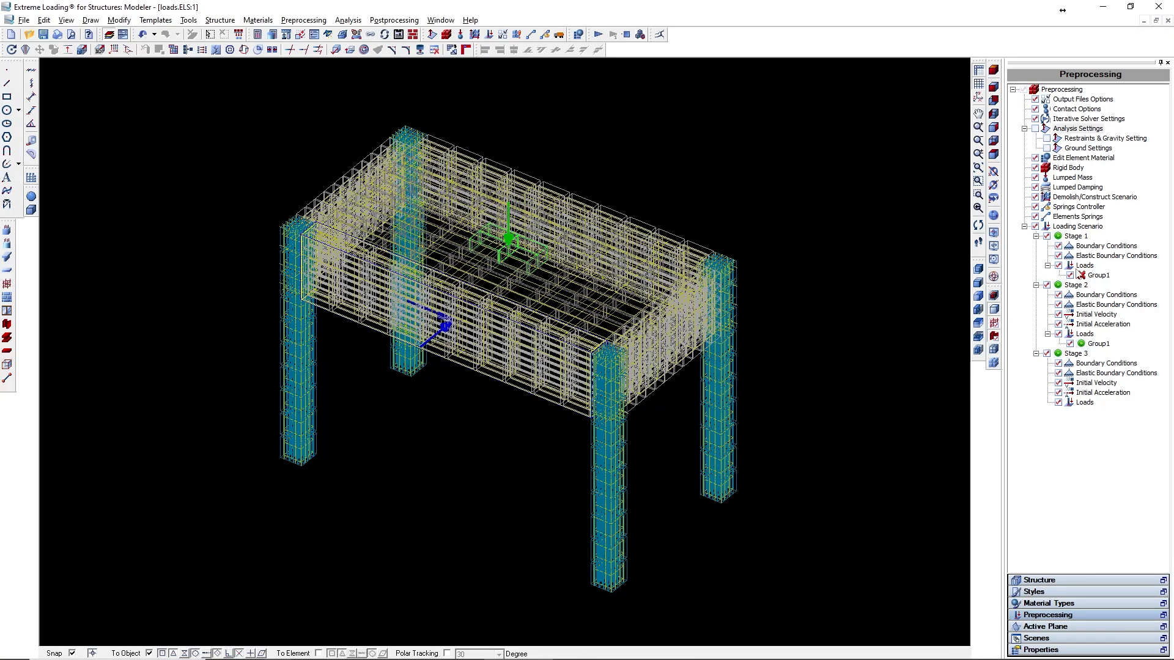
- Reactivate the static Group1 load in Stage 1 and apply
double_click(1085, 265)
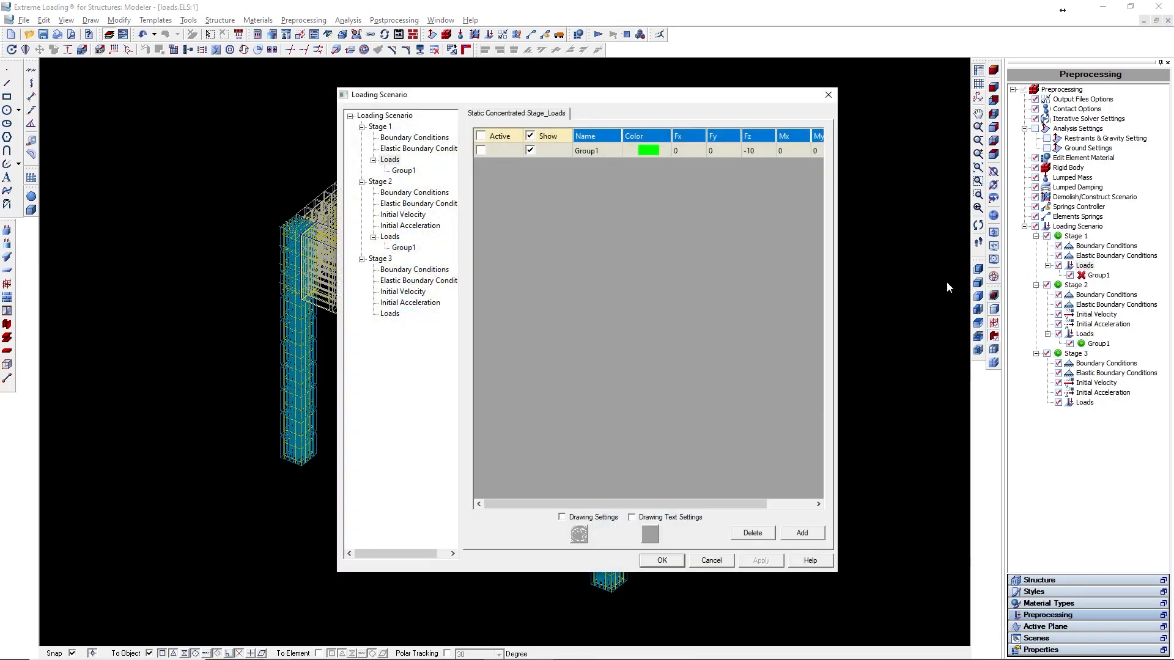
left_click(481, 150)
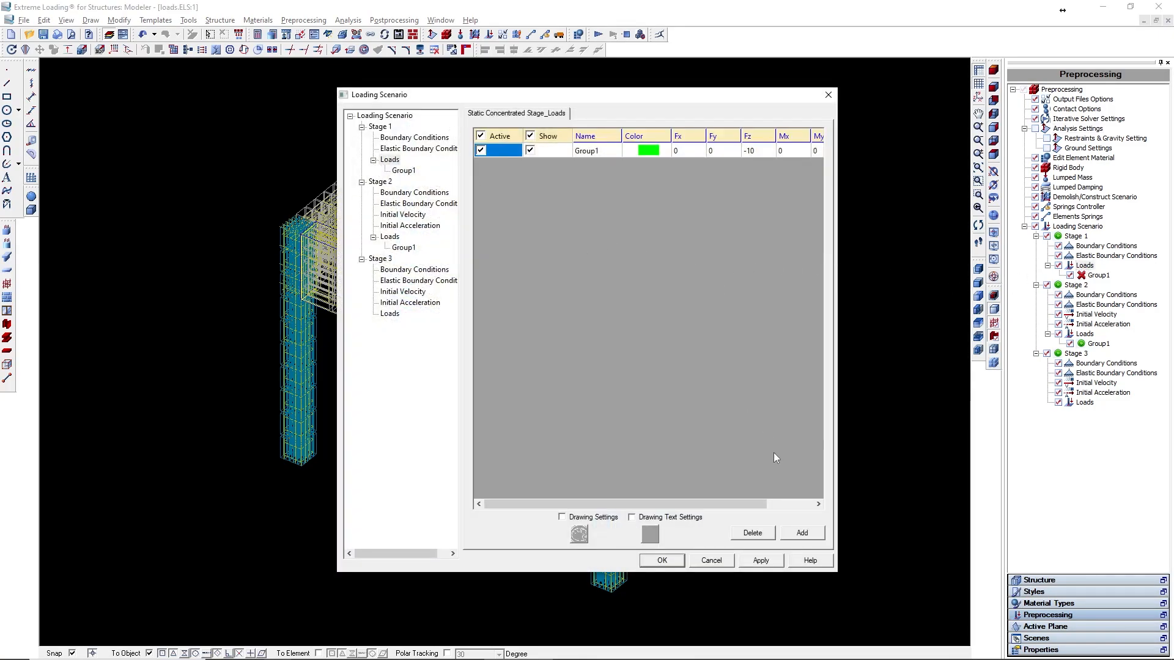
left_click(760, 561)
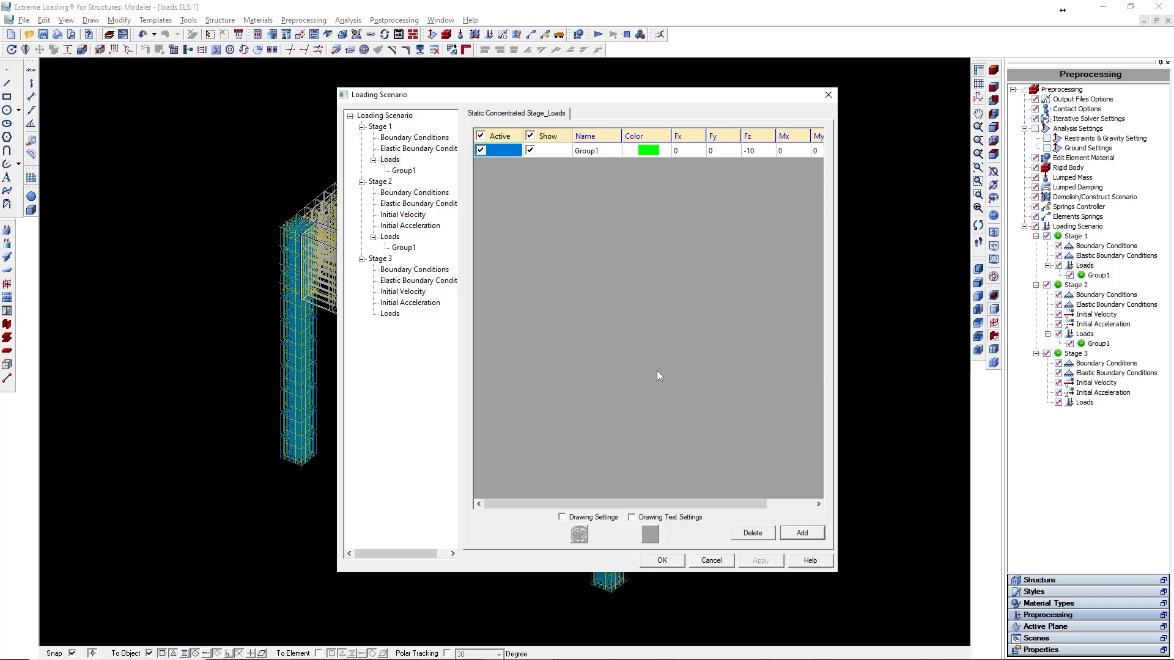
- Set the Step value of Stage 2 and Stage 3 to 10 in the loading scenario table
left_click(385, 115)
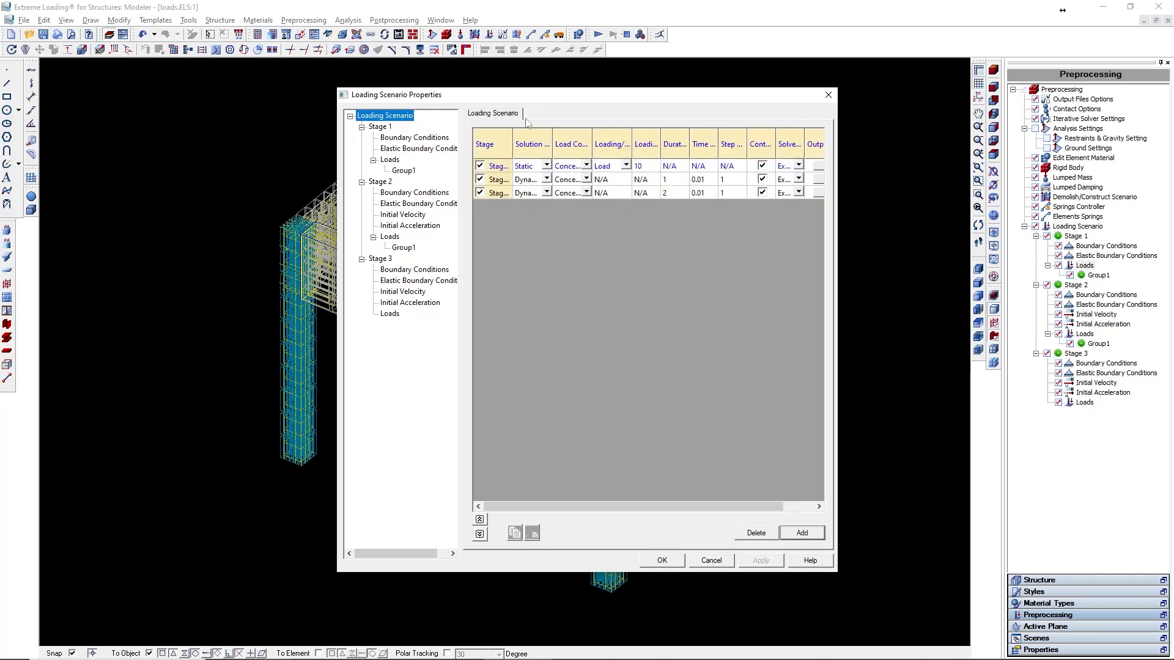
left_click(733, 191)
left_click(733, 182)
type("0")
left_click(732, 192)
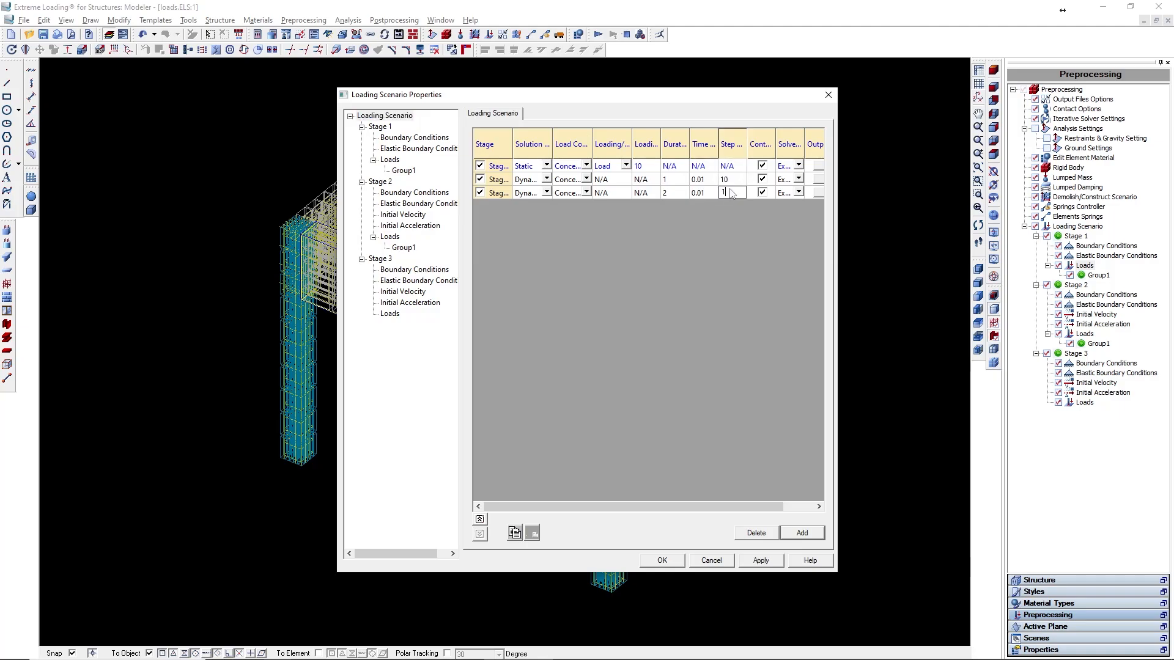
left_click(761, 560)
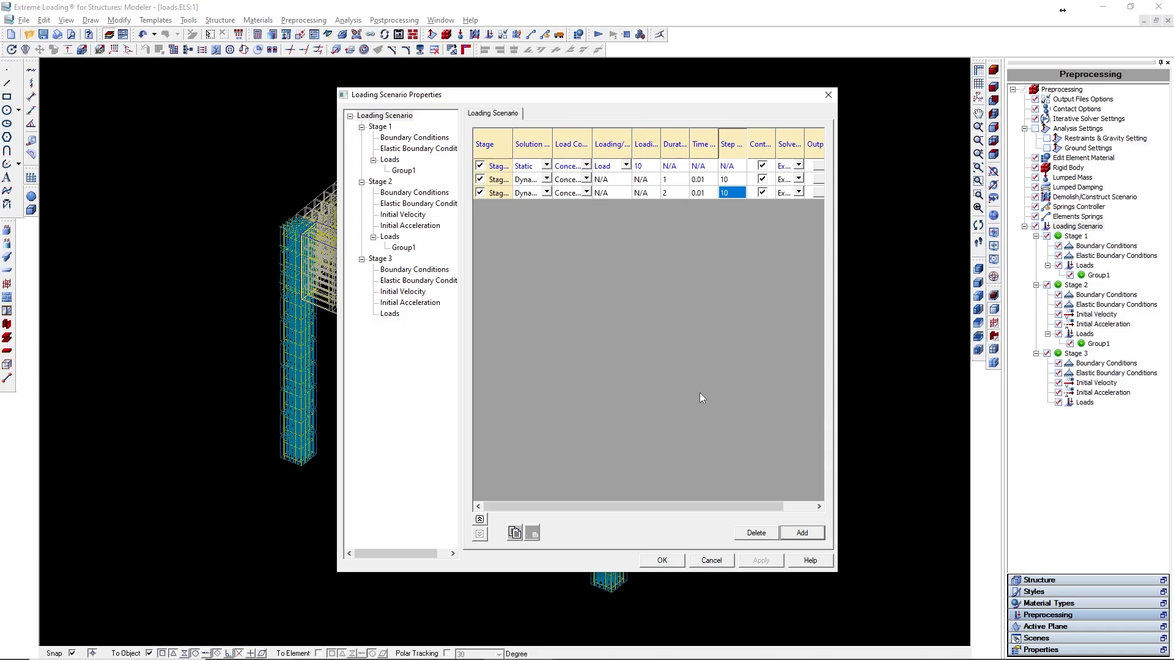
left_click(662, 561)
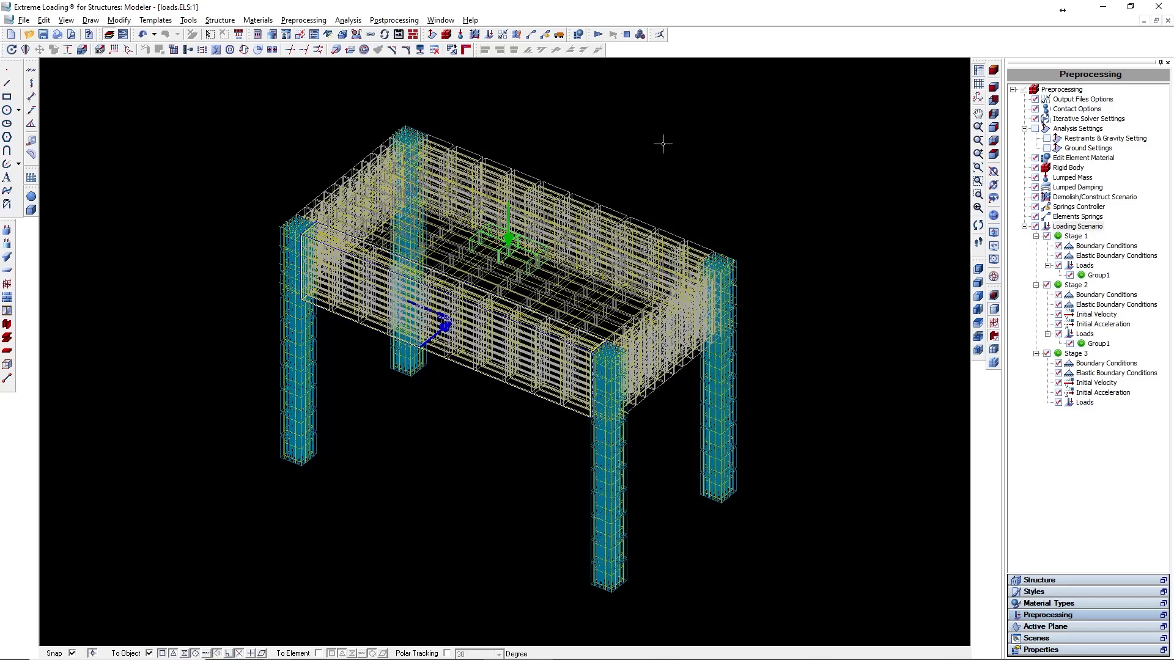
- Rerun the analysis and open the results viewer
left_click(598, 34)
left_click(585, 356)
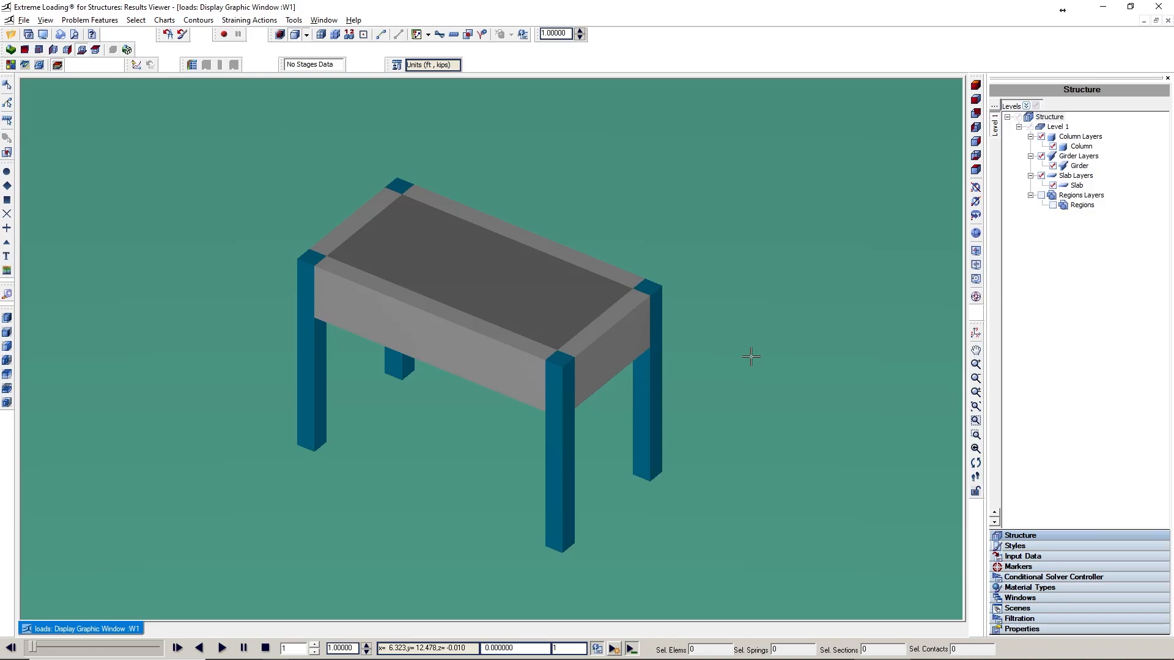
- Show the Group1 loads of Stage 1 and Stage 2 and play, then stop, the results animation
left_click(1022, 557)
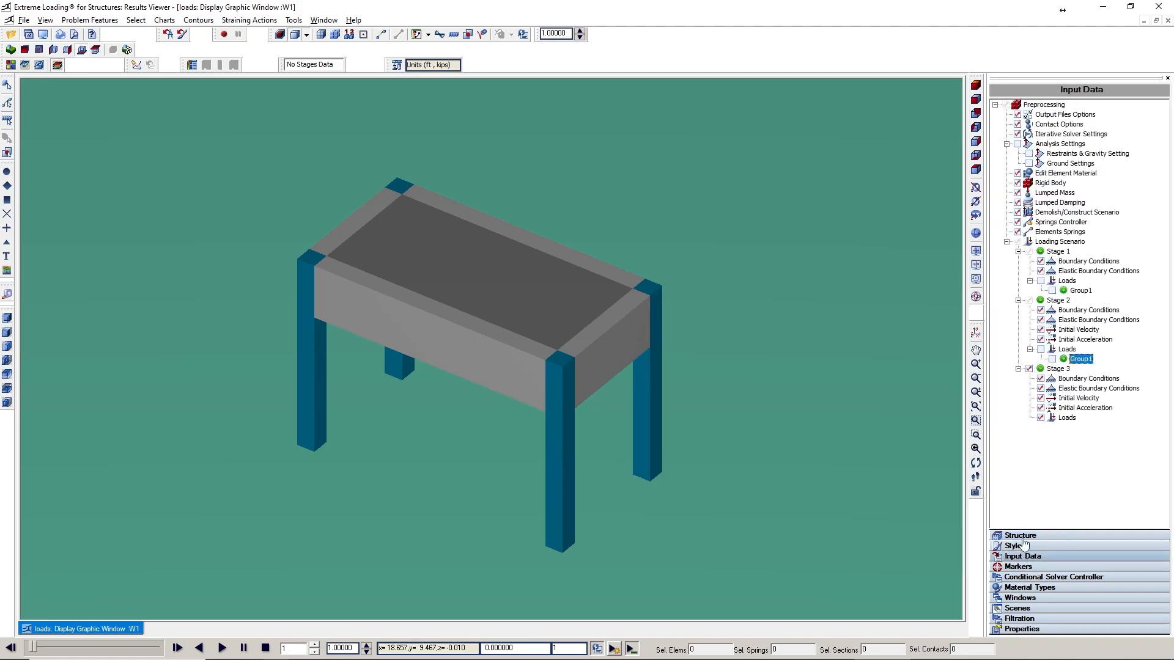
left_click(1080, 291)
left_click(1052, 359)
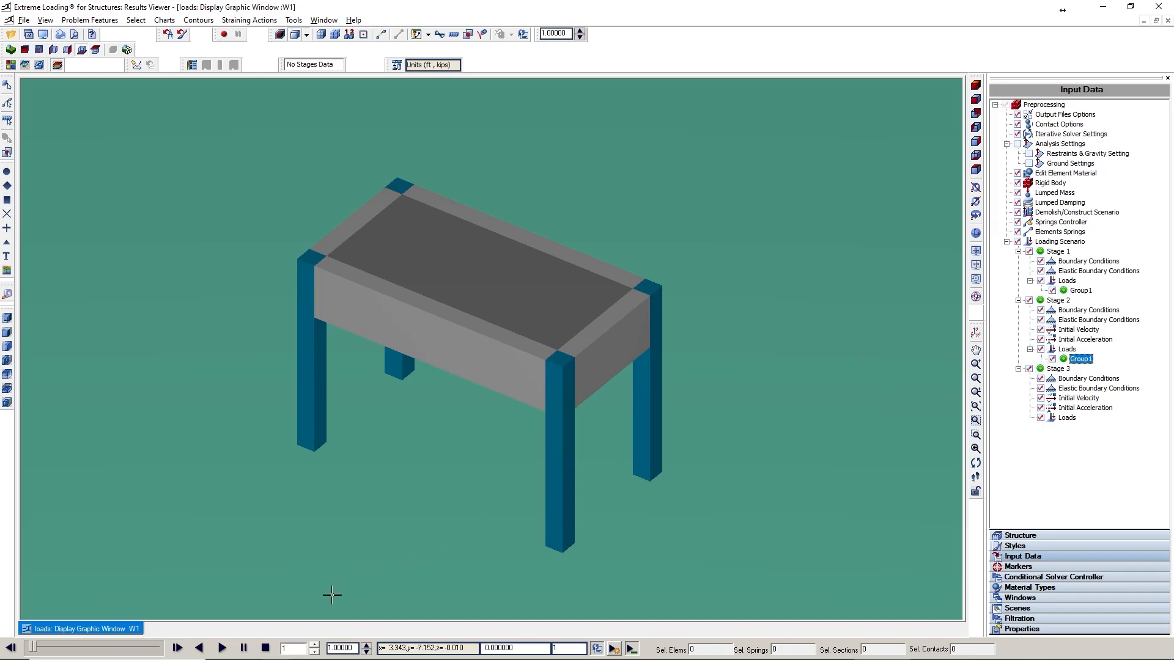
left_click(223, 648)
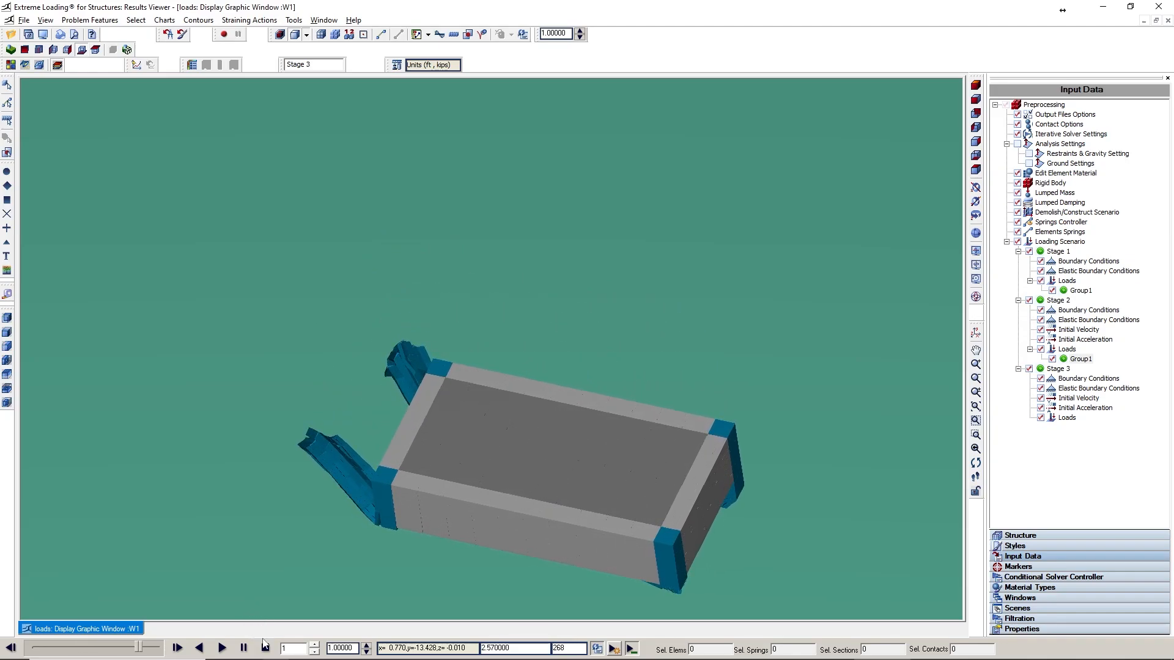
left_click(265, 648)
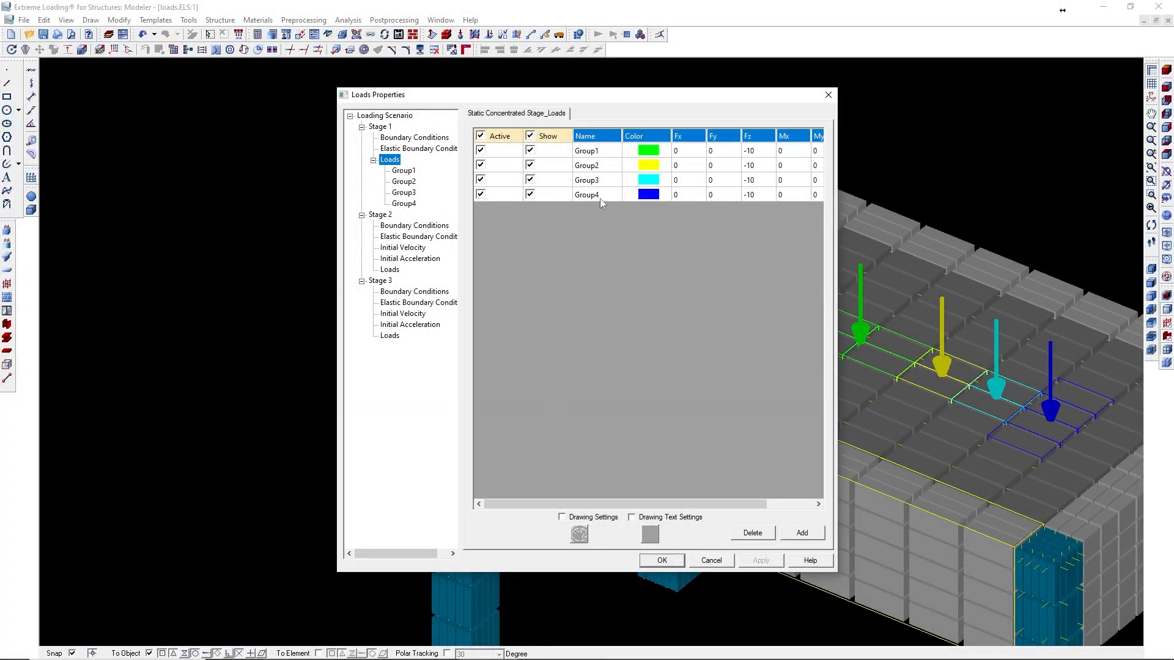
- Hide the Group1, Group2, Group3 and Group4 loads one at a time, applying after each change
left_click(530, 152)
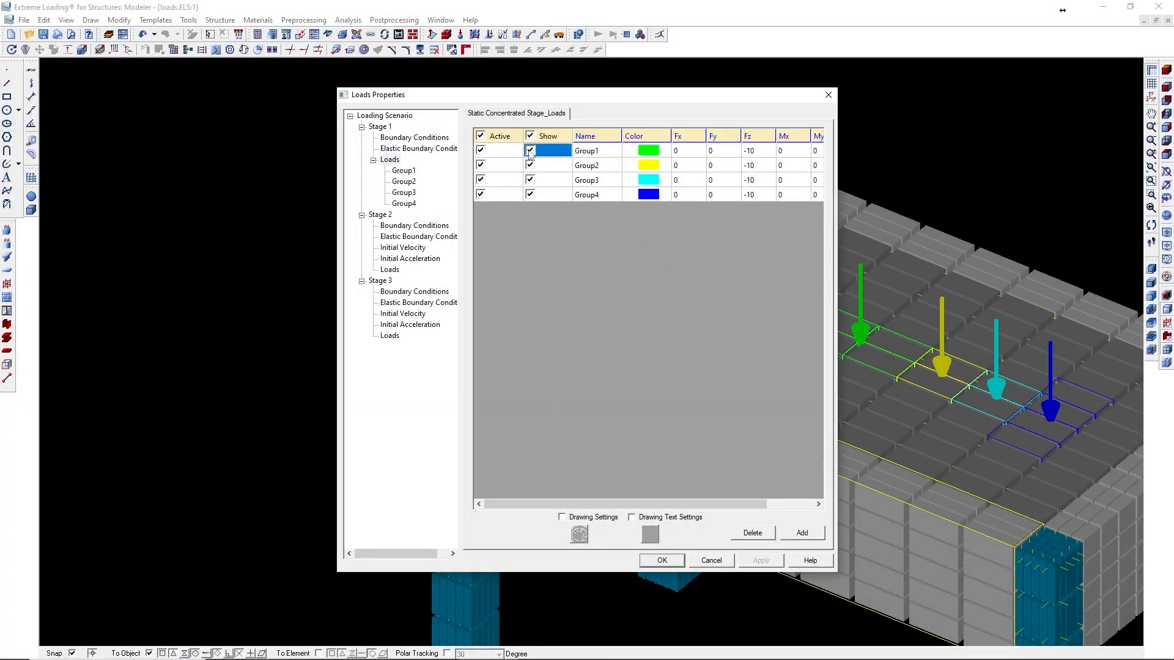
left_click(765, 563)
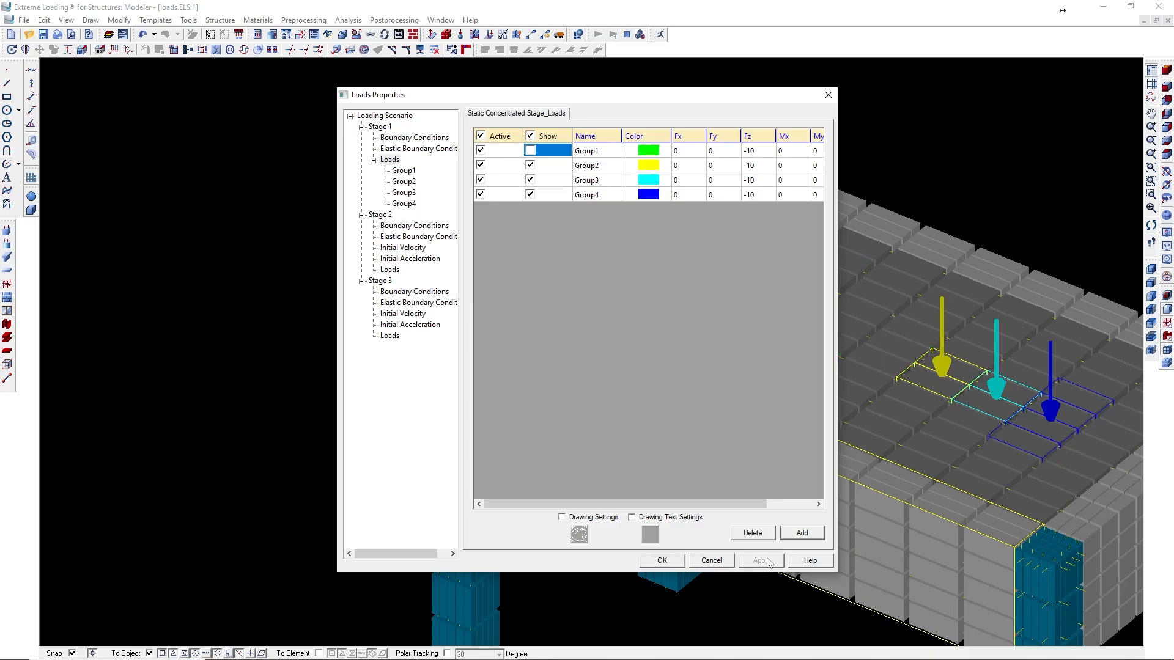
left_click(530, 166)
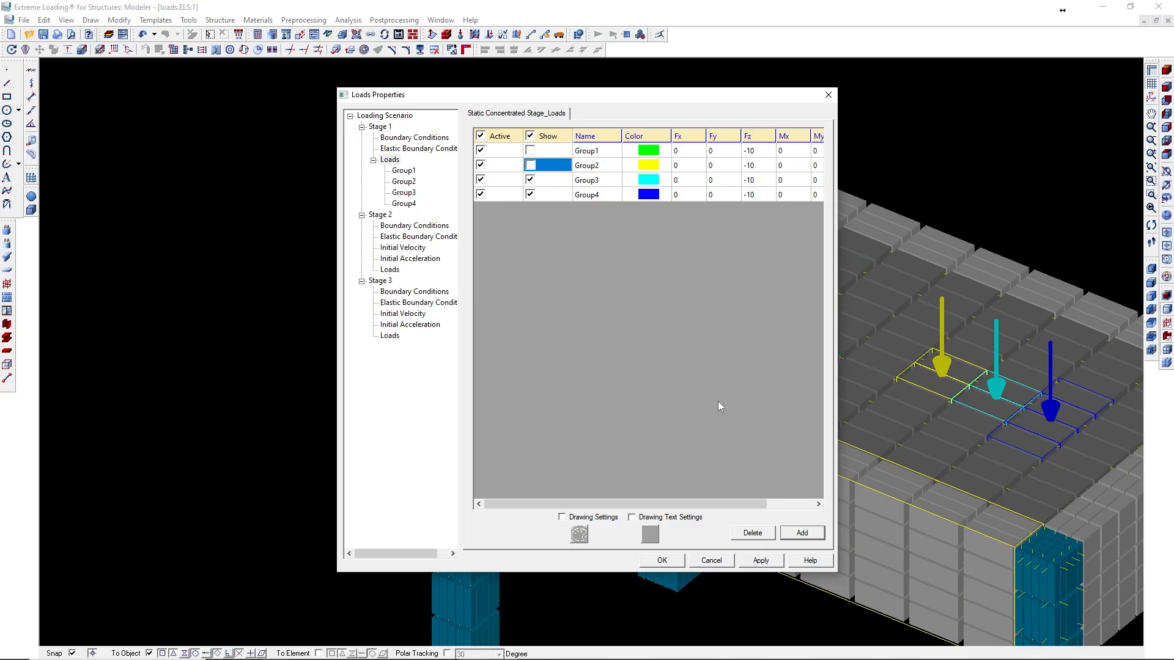
left_click(763, 560)
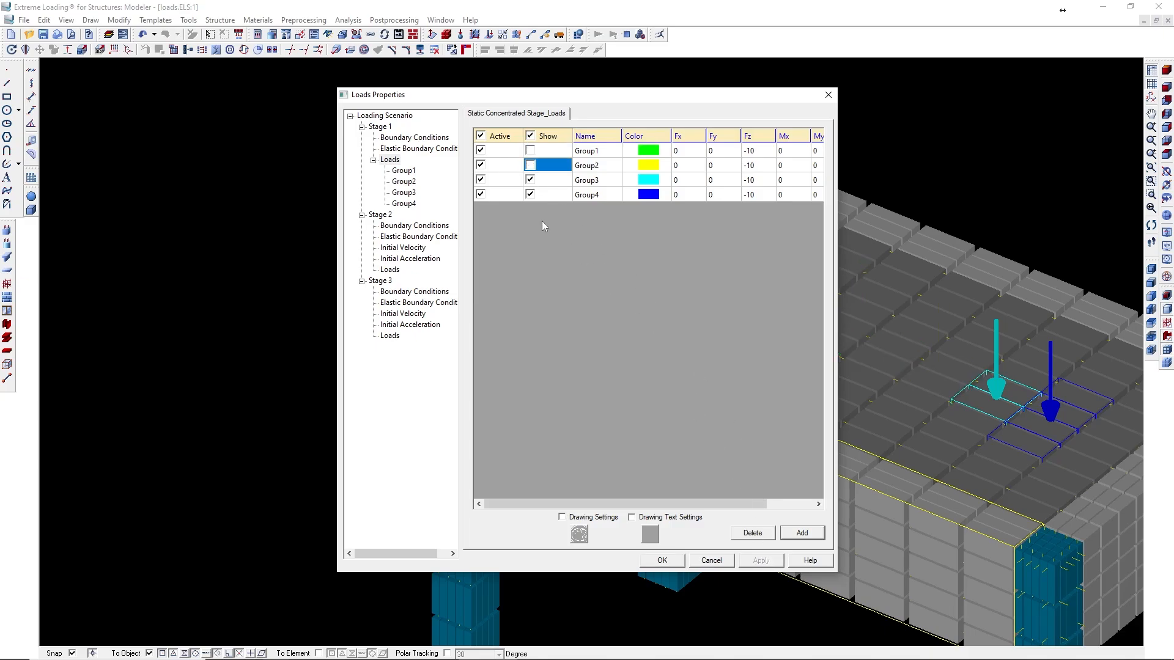
left_click(530, 179)
left_click(761, 561)
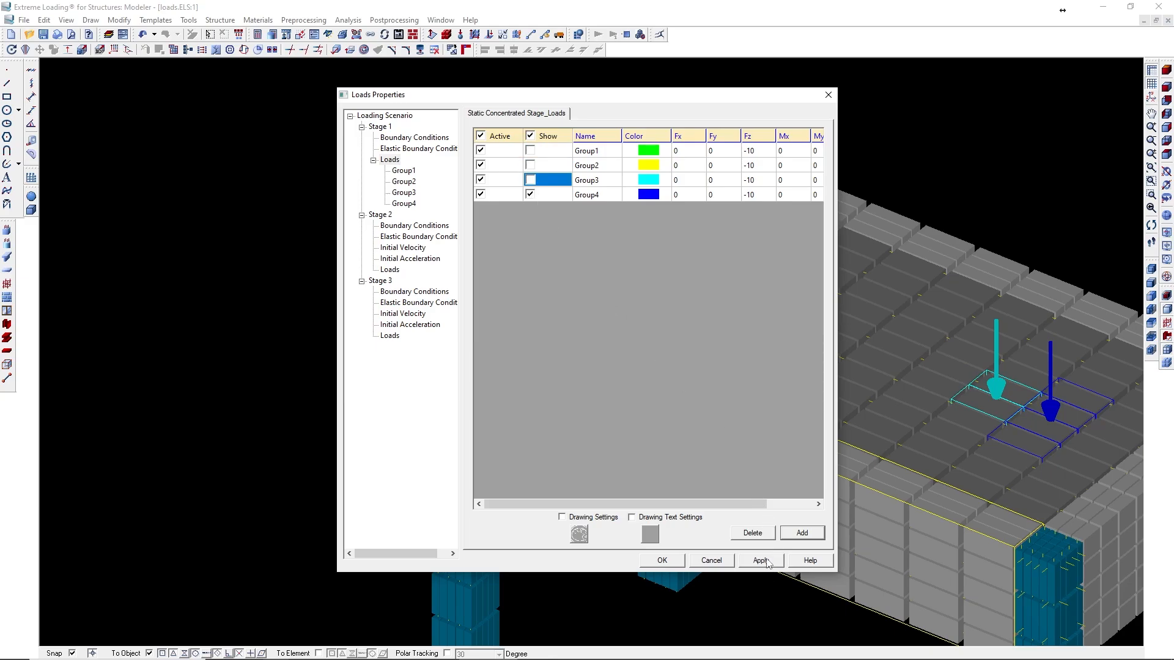
left_click(530, 194)
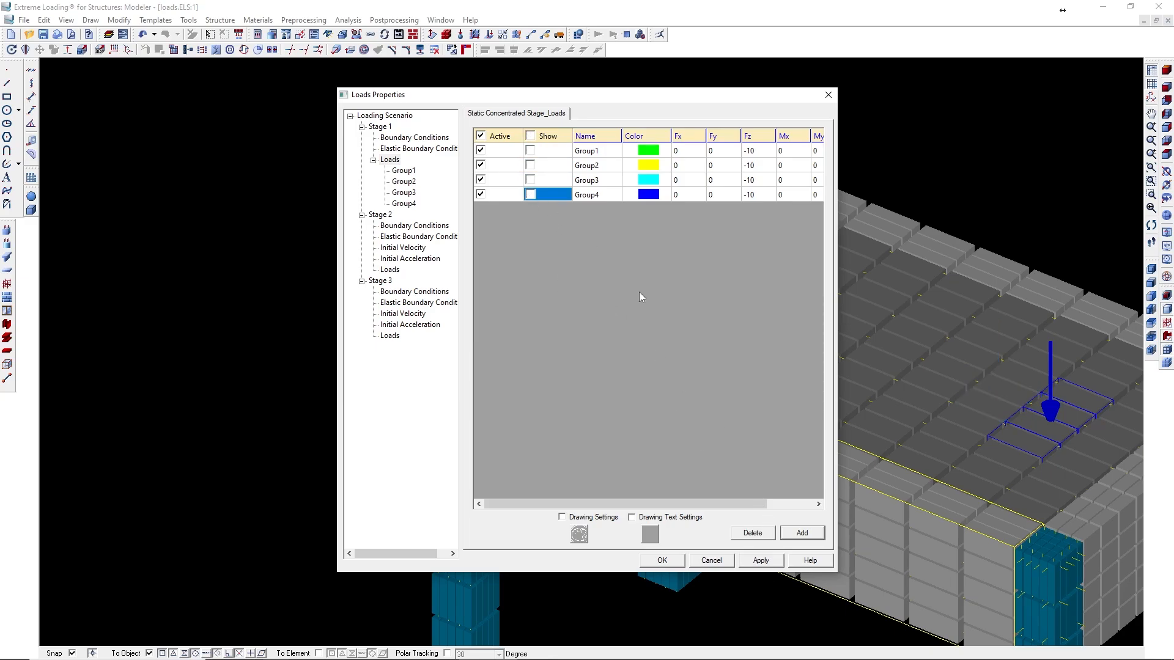
left_click(768, 565)
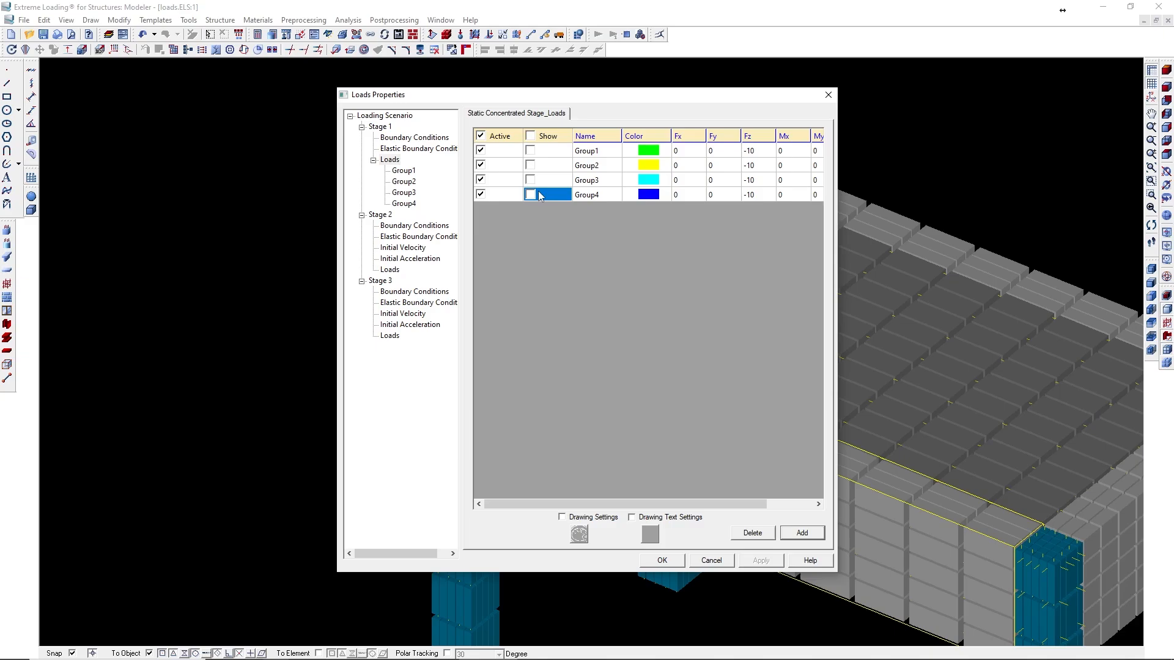
- Show all load groups again, then deactivate and hide Group2 and Group3, and apply
left_click(530, 136)
left_click(758, 561)
left_click(481, 165)
left_click(482, 179)
left_click(530, 165)
left_click(530, 180)
left_click(482, 181)
left_click(481, 180)
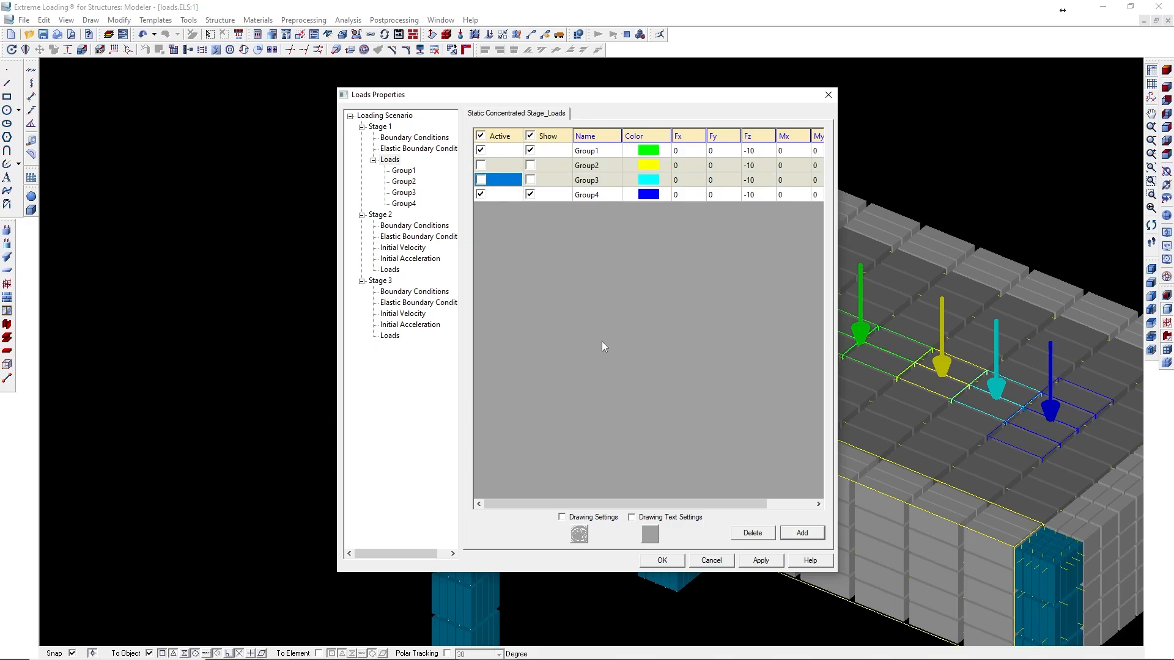
left_click(760, 561)
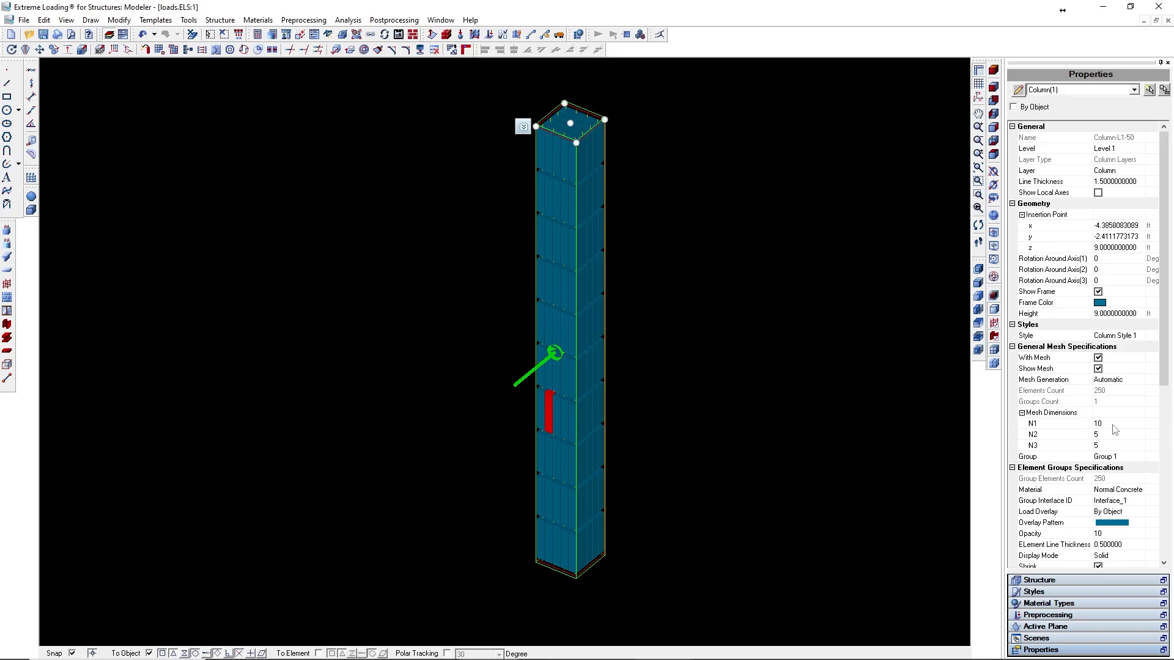
- Remesh the selected column by setting its N2 and N3 mesh dimensions to 10, and inspect the load on it
scroll(620, 401, "up", 2)
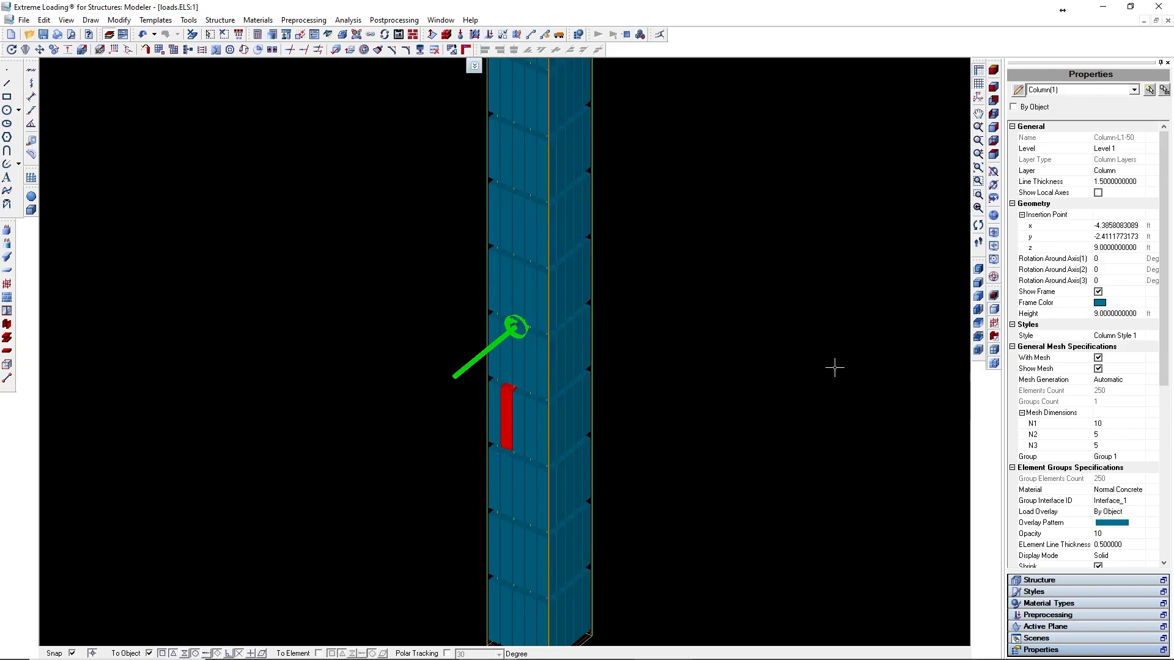
left_click(1112, 434)
key("BackSpace")
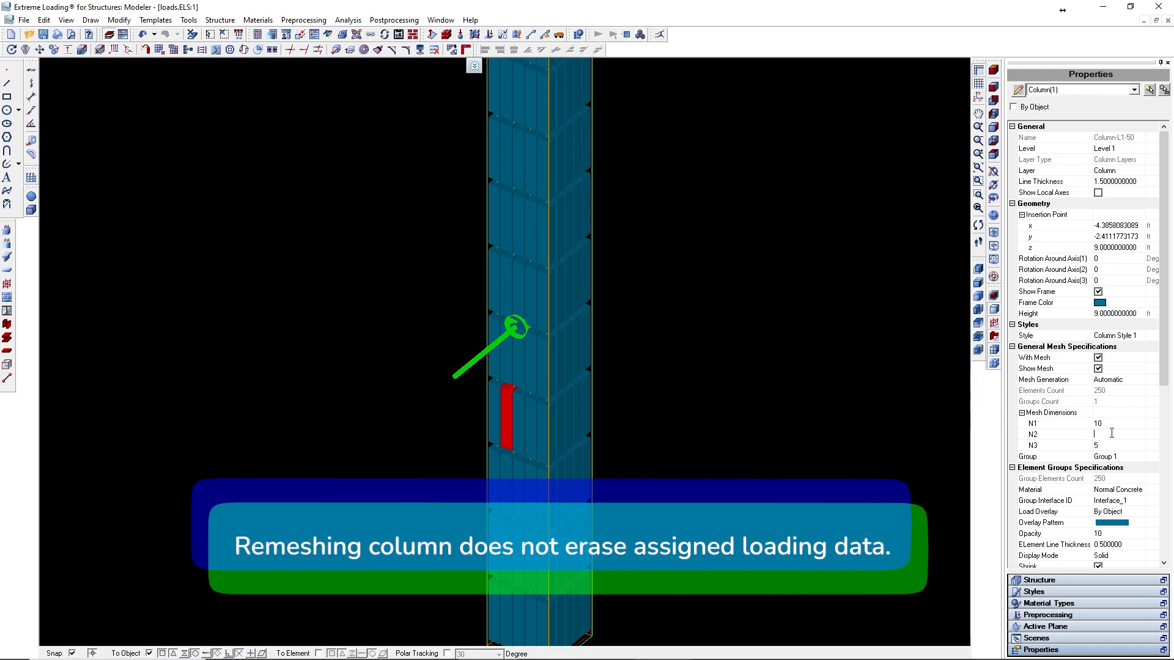
left_click(1124, 445)
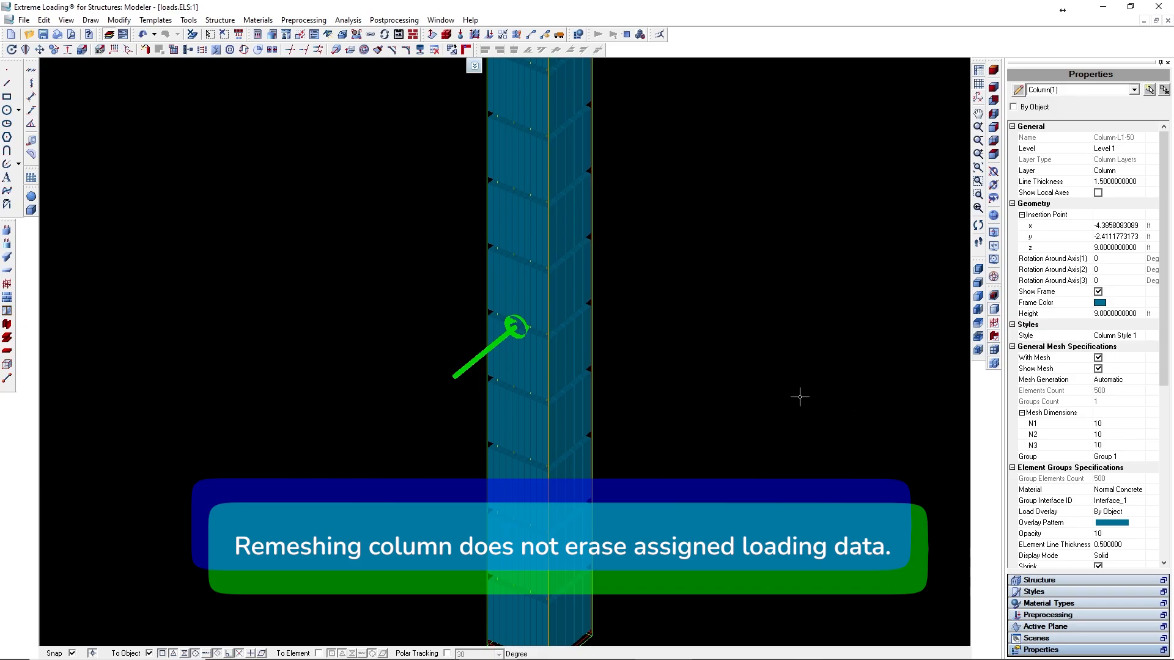
key("Return")
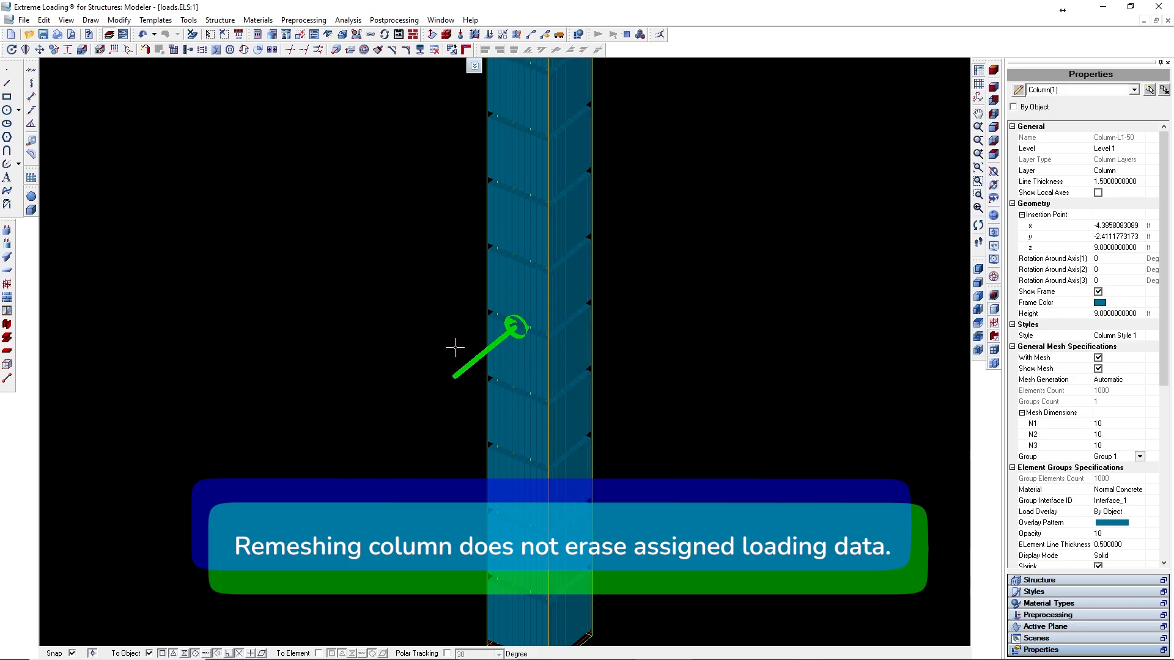
scroll(455, 343, "up", 3)
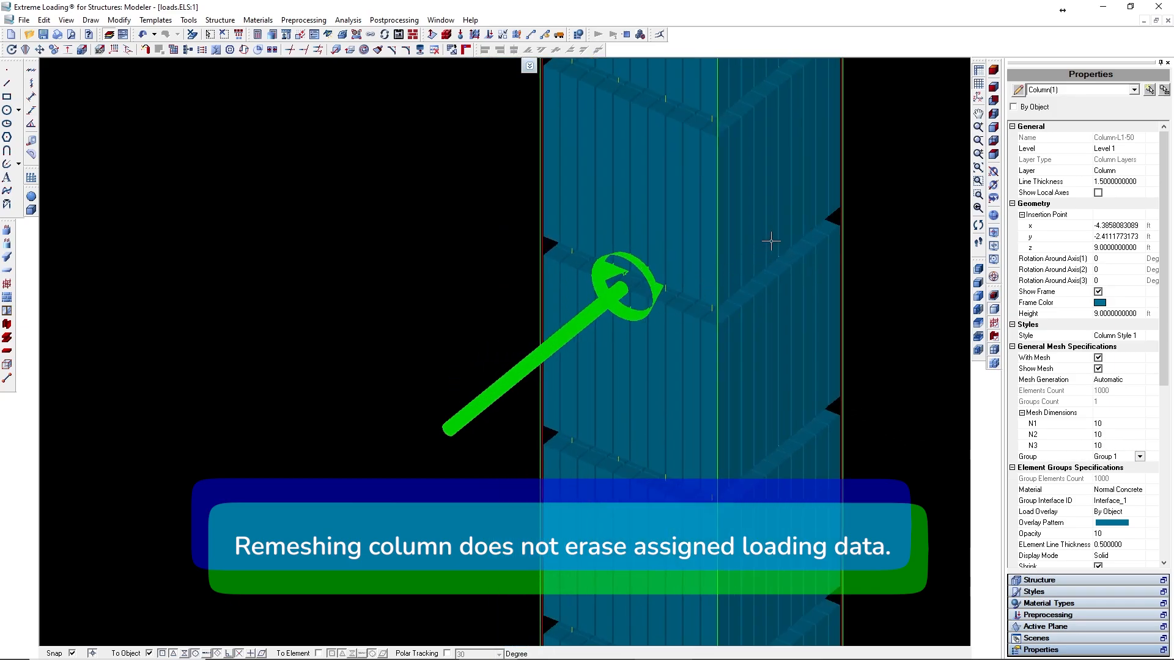
scroll(756, 251, "down", 3)
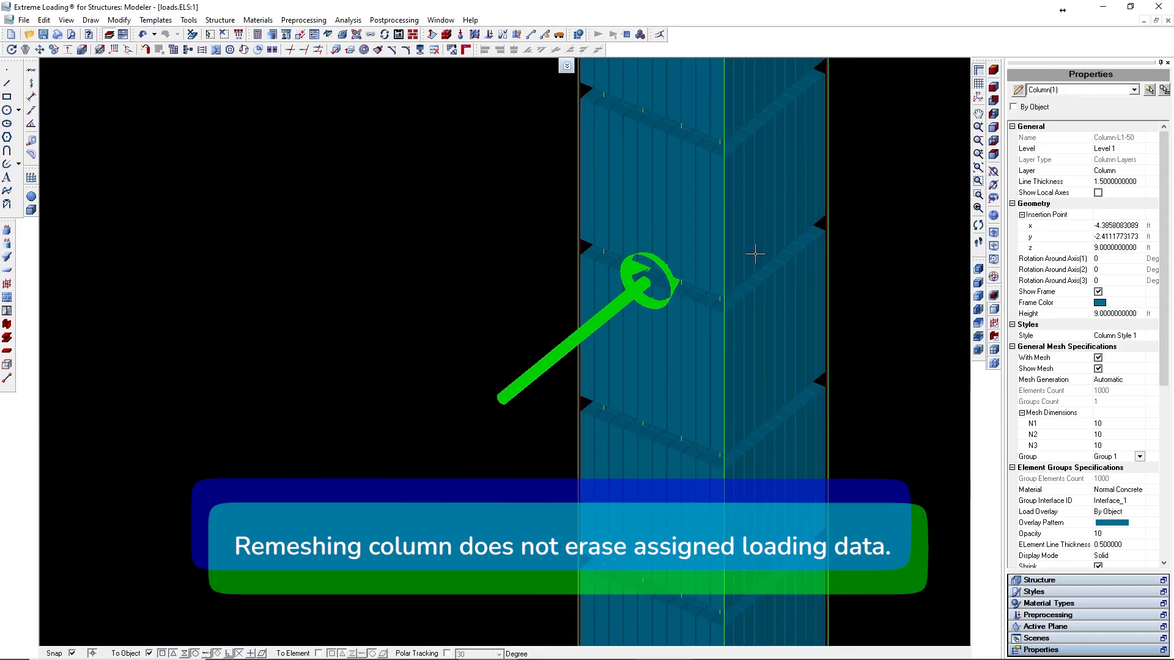
middle_click_drag(785, 258, 642, 332)
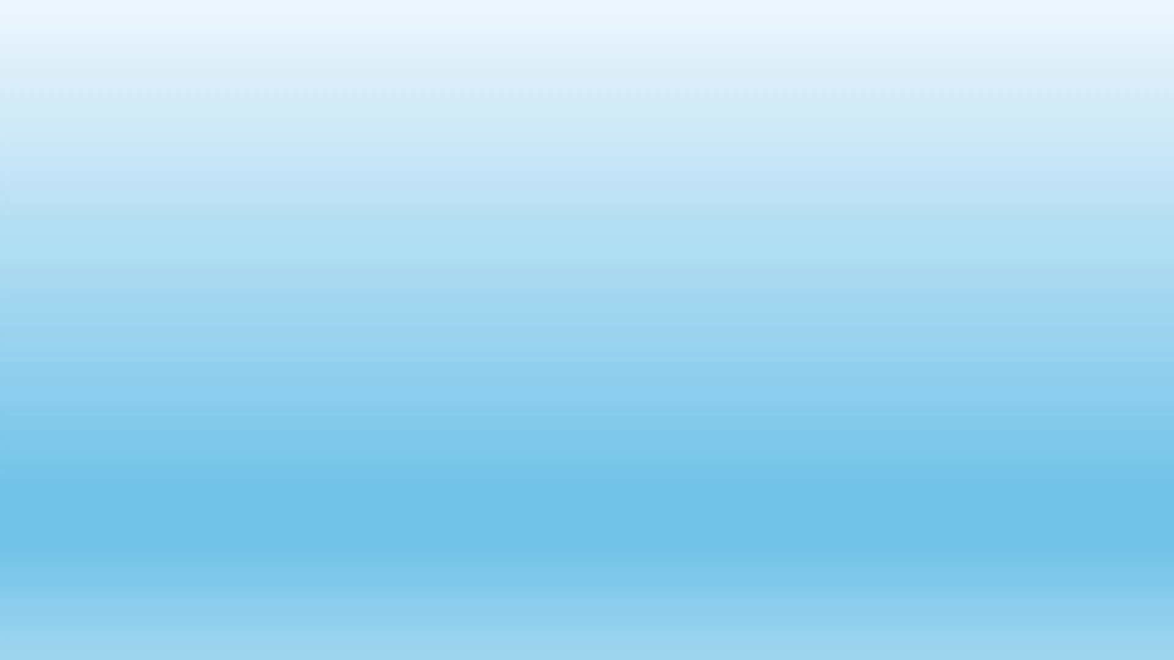